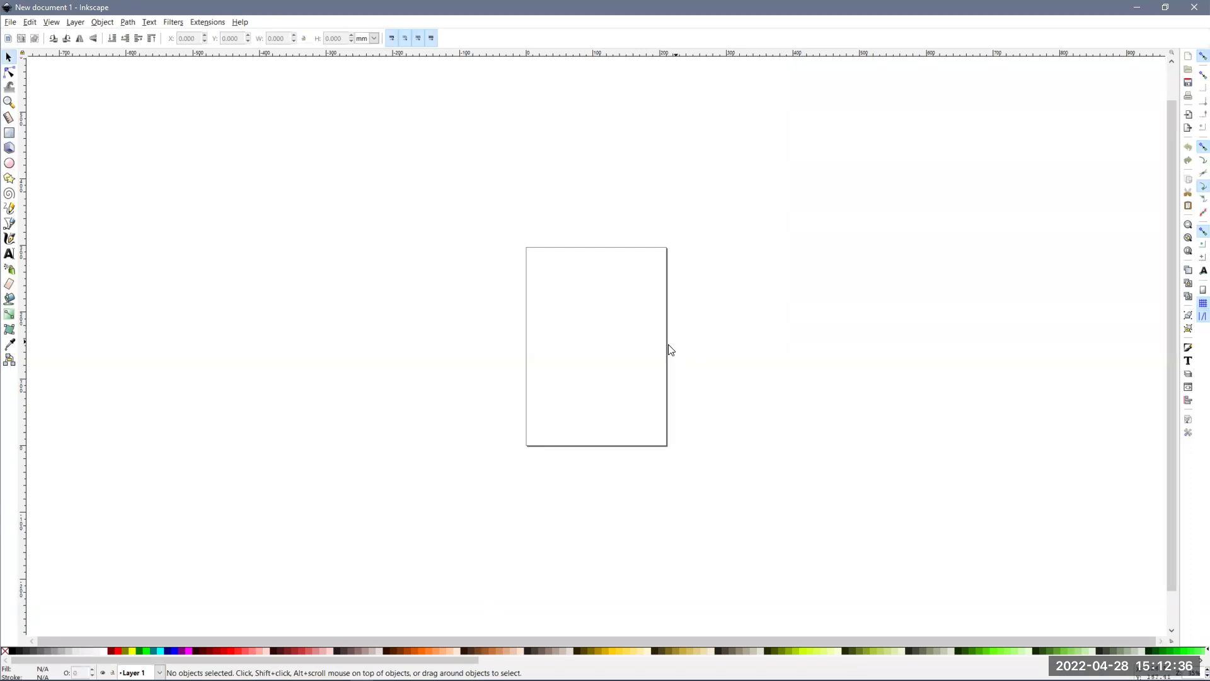
- In Document Properties, set a custom 10 × 12 in page and inch display units
click(10, 24)
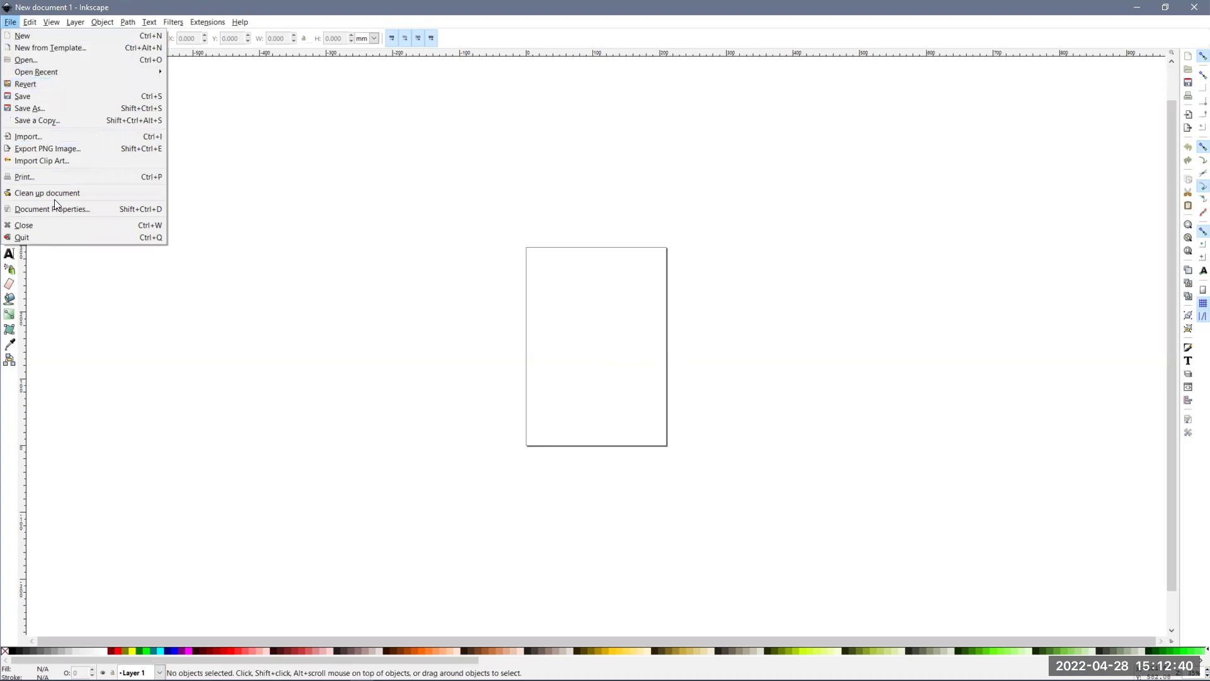
click(71, 212)
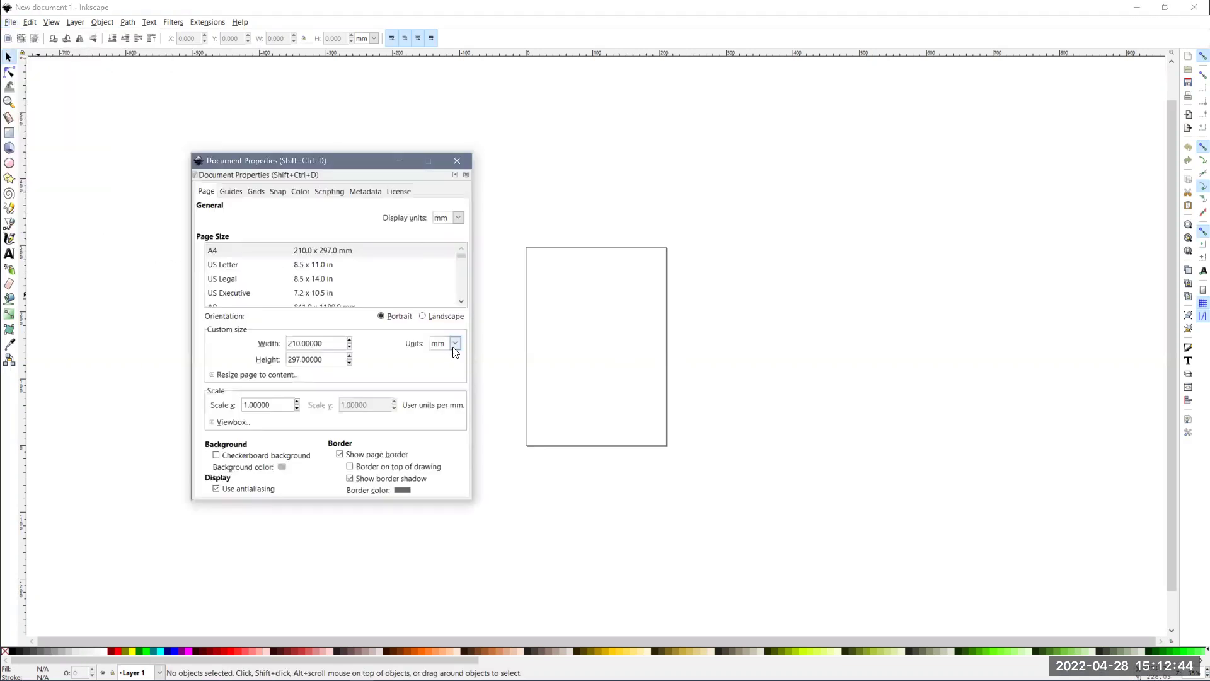
click(455, 343)
click(453, 401)
click(259, 343)
text(10)
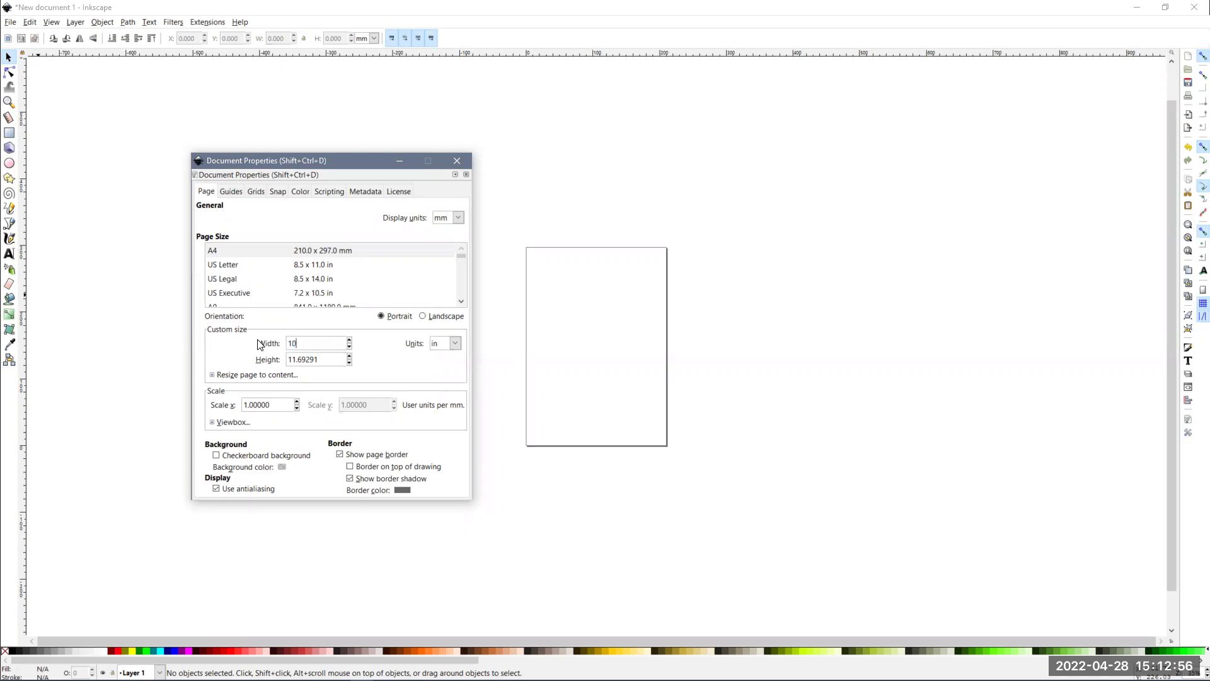
key(Return)
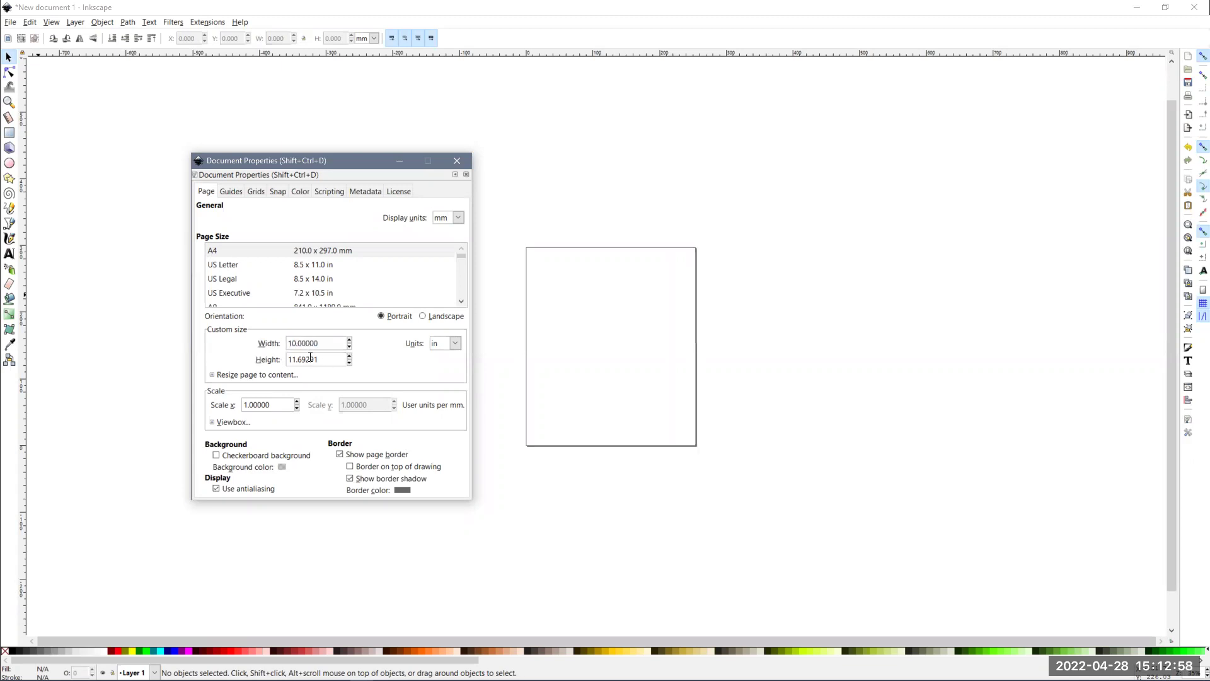
triple_click(307, 359)
text(12)
click(458, 217)
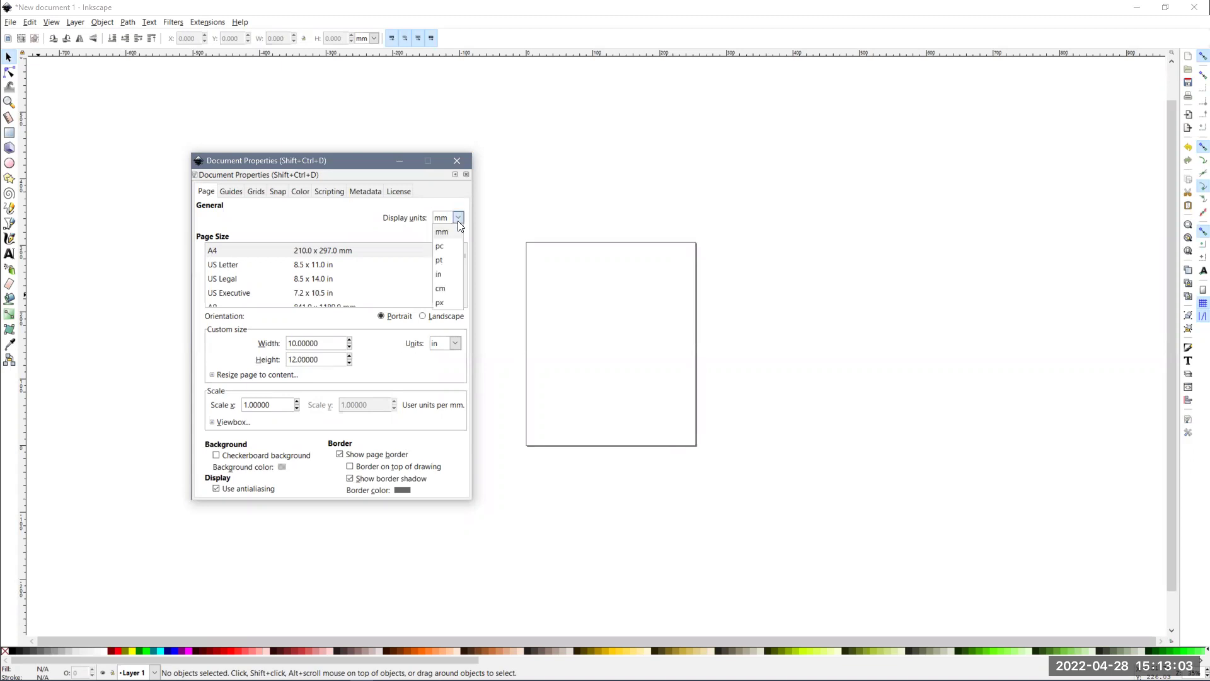
click(445, 282)
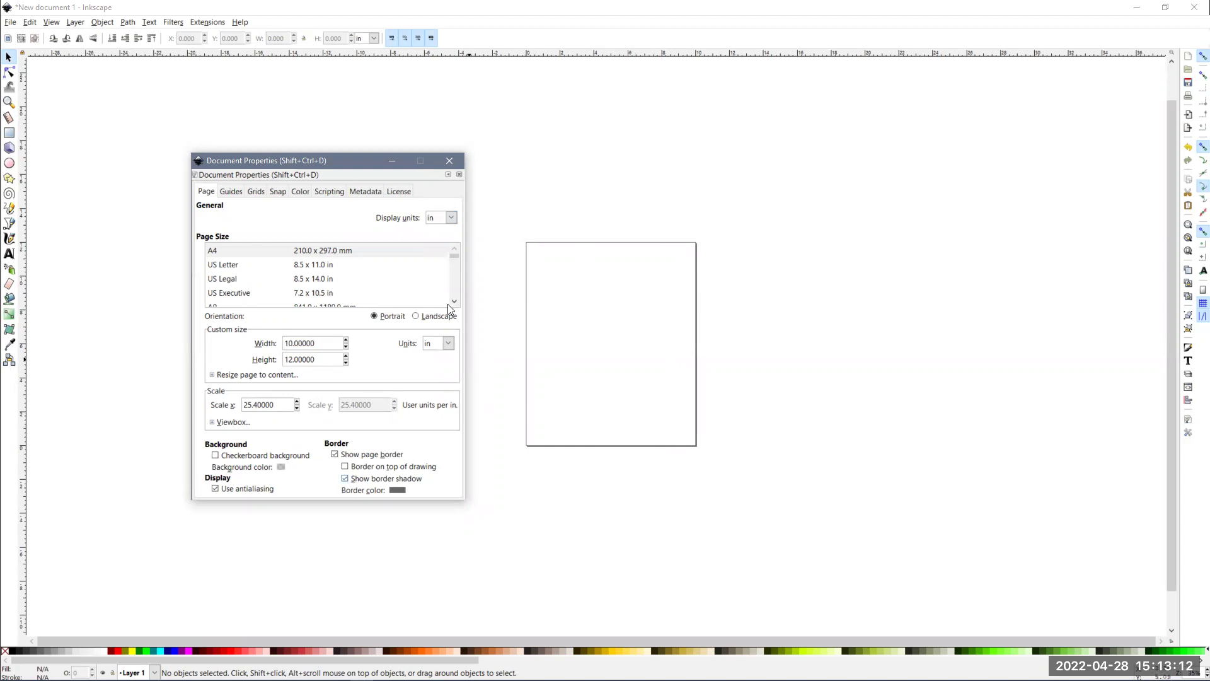
click(449, 161)
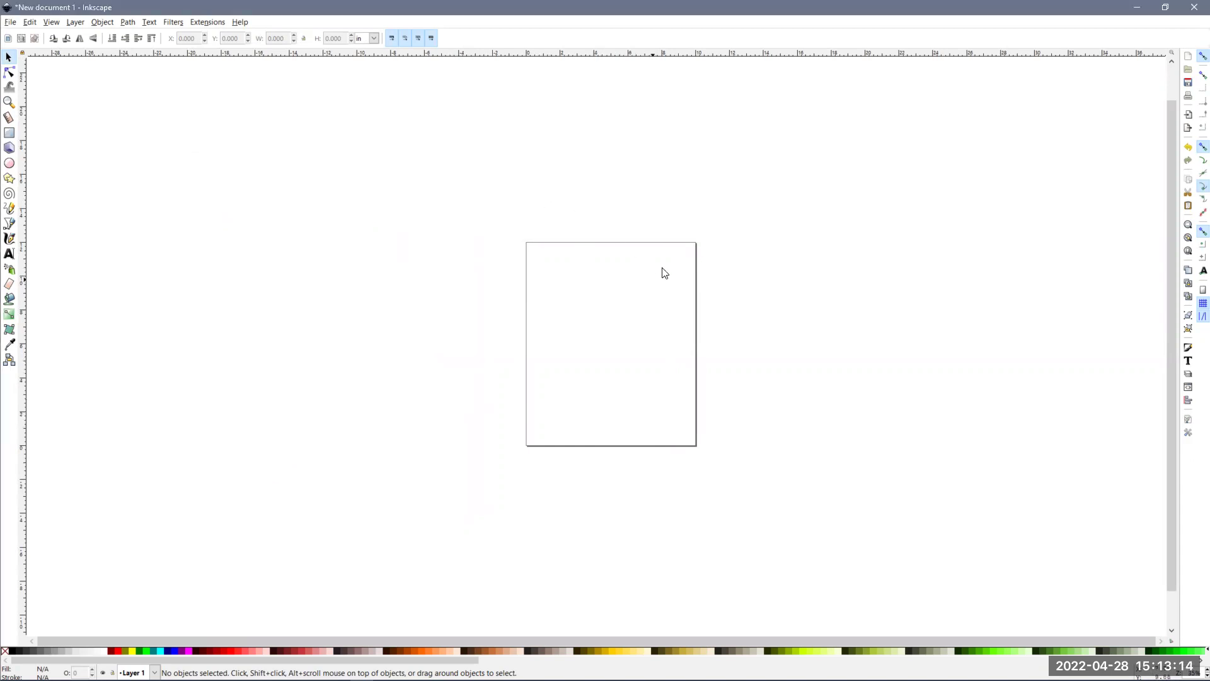
scroll(693, 384, up, 3)
scroll(700, 382, down, 2)
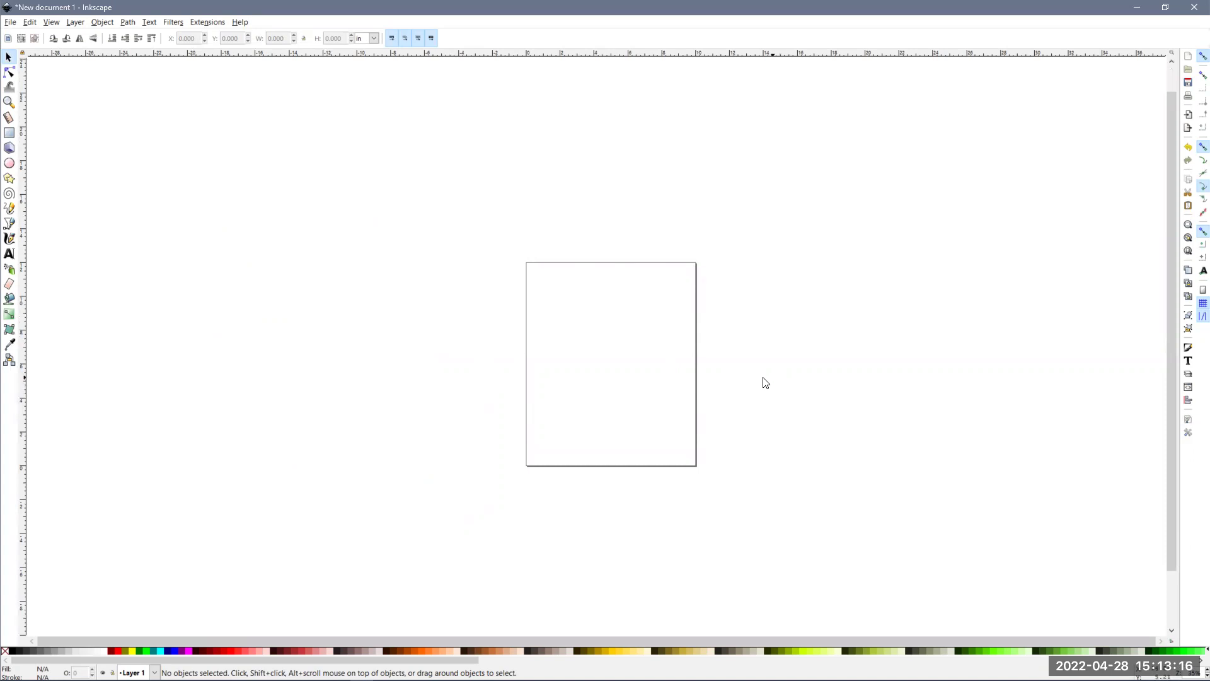
scroll(732, 387, up, 1)
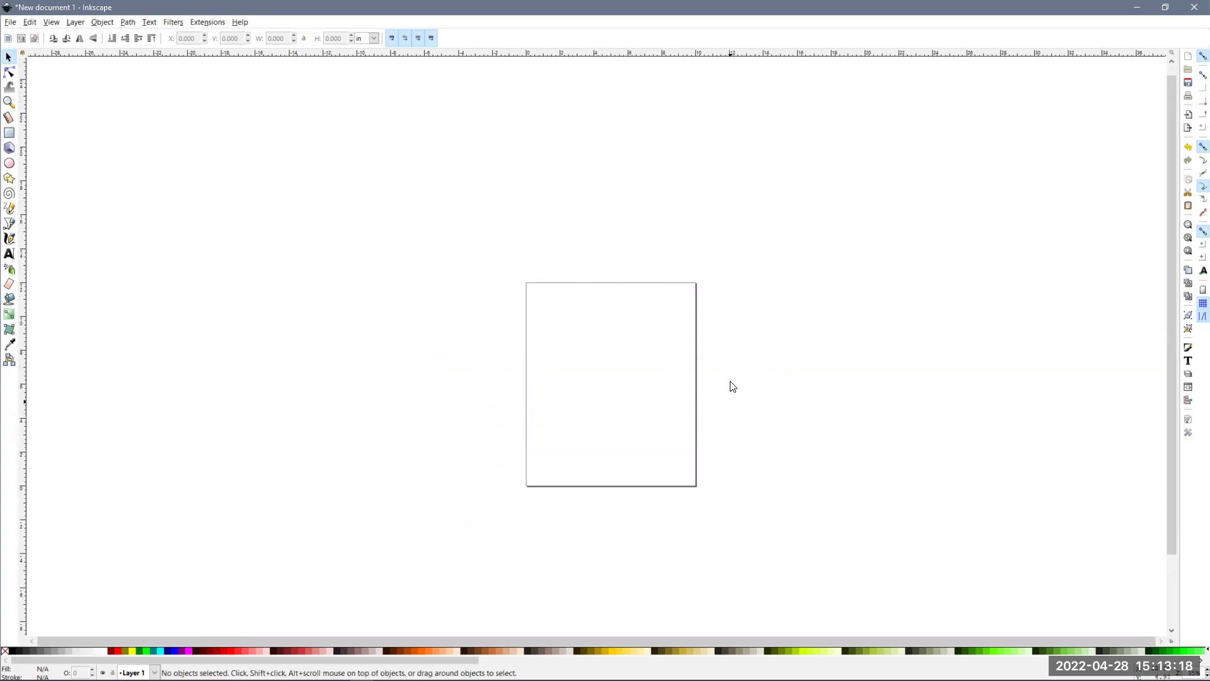
scroll(732, 386, down, 1)
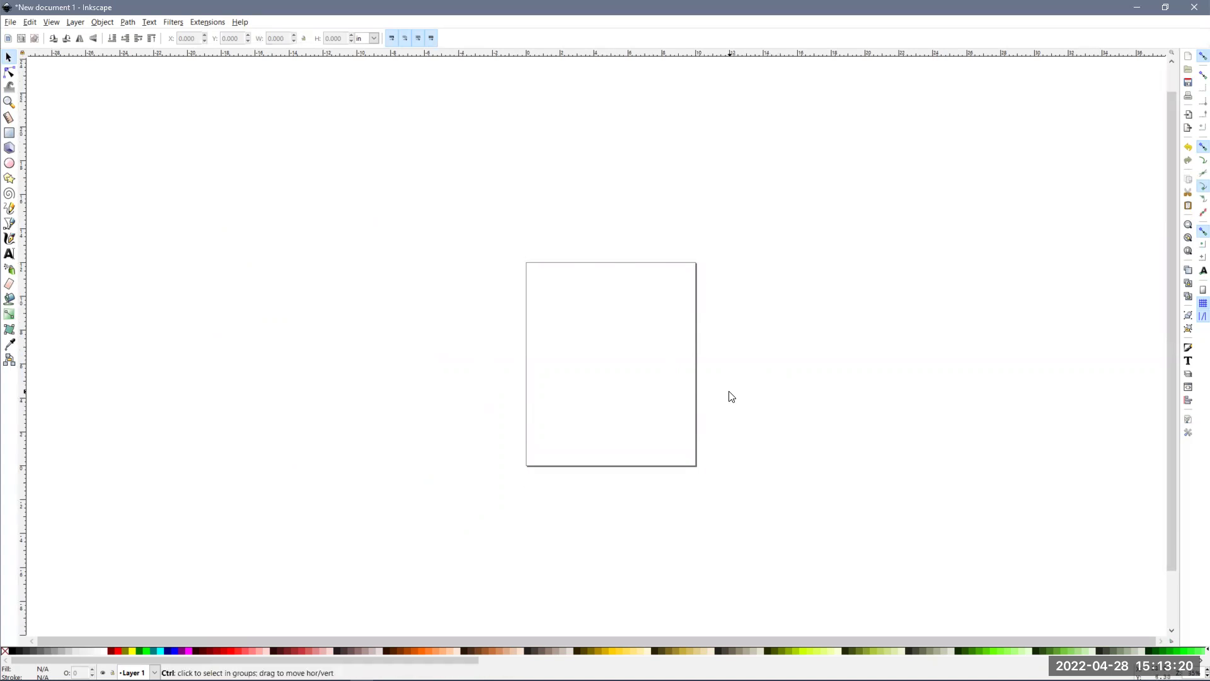
ctrl+scroll(731, 396, up, 2)
ctrl+scroll(729, 395, down, 1)
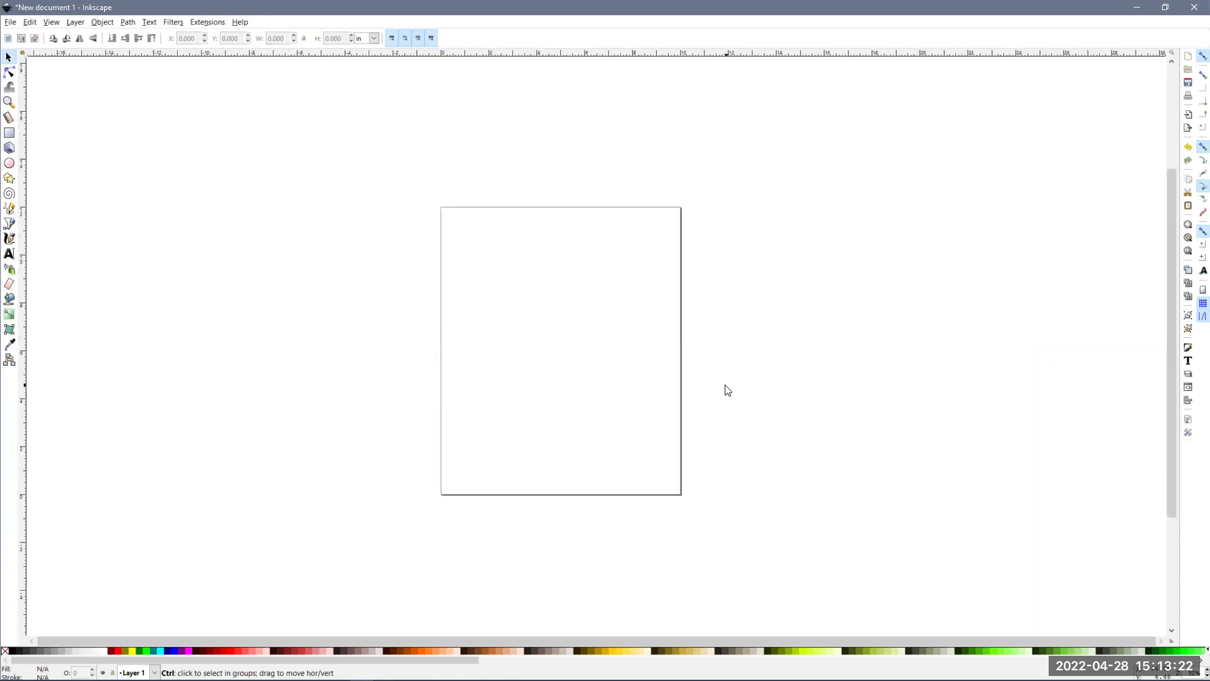
ctrl+scroll(728, 390, up, 1)
drag(724, 381, 775, 376)
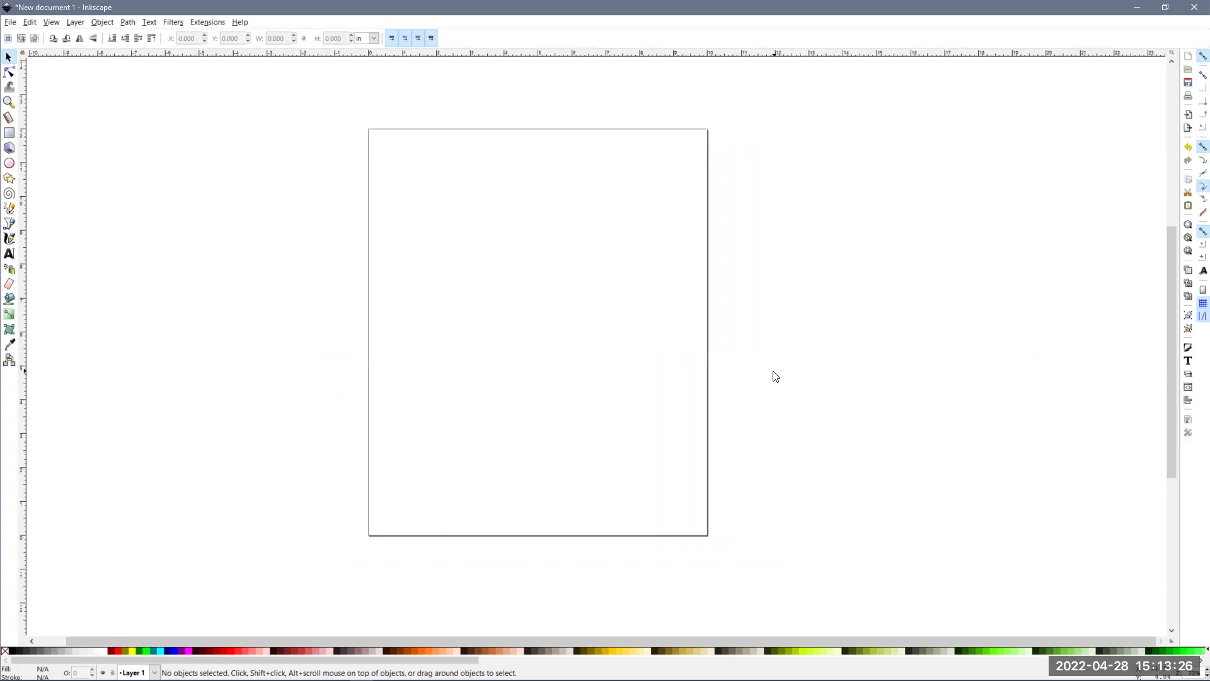
drag(758, 367, 793, 378)
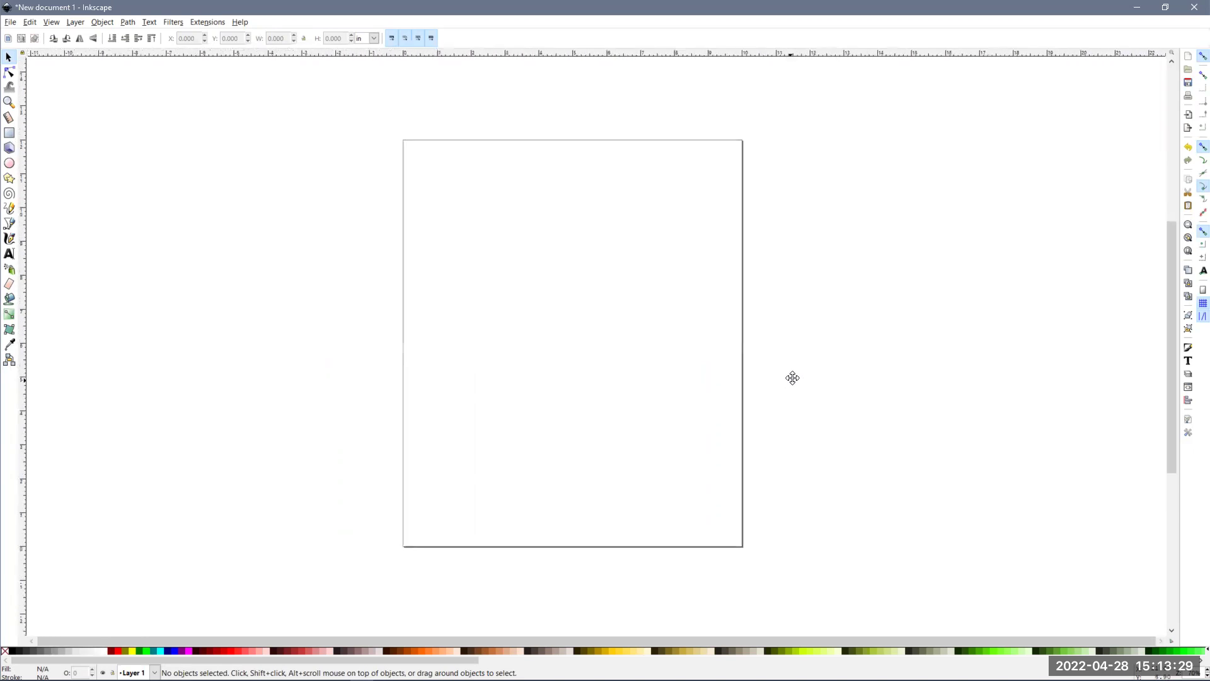
- Start a File > Import and browse to Desktop > Northville General Info
click(10, 23)
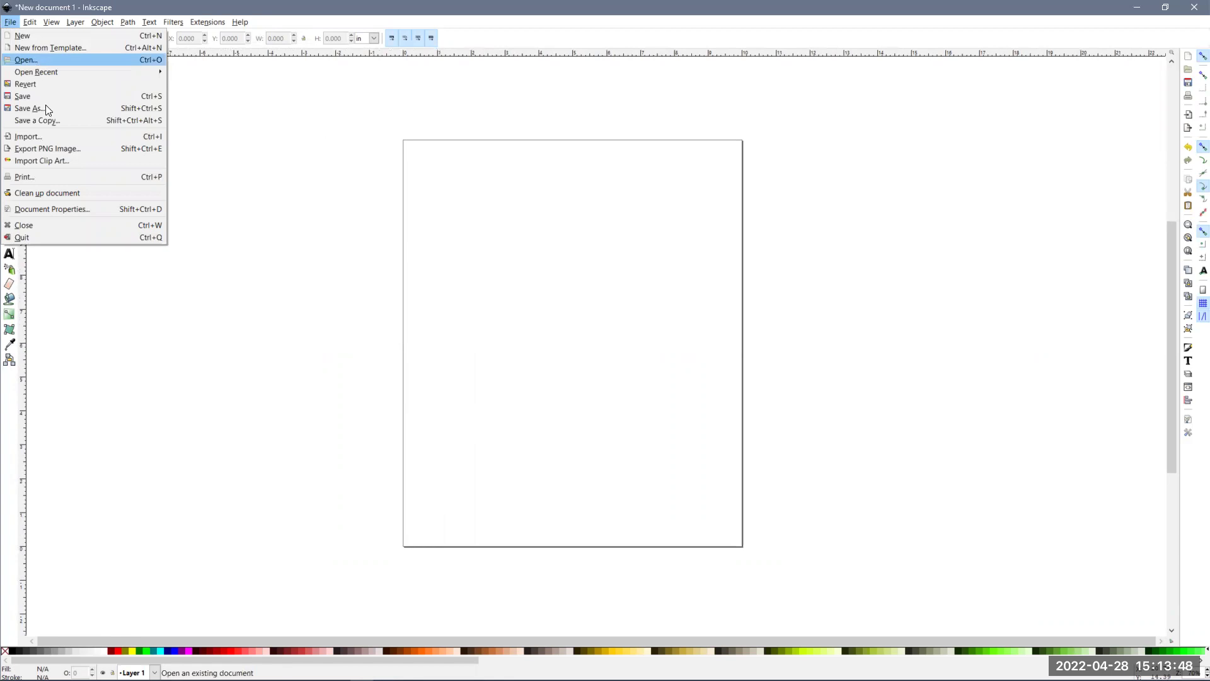
click(54, 138)
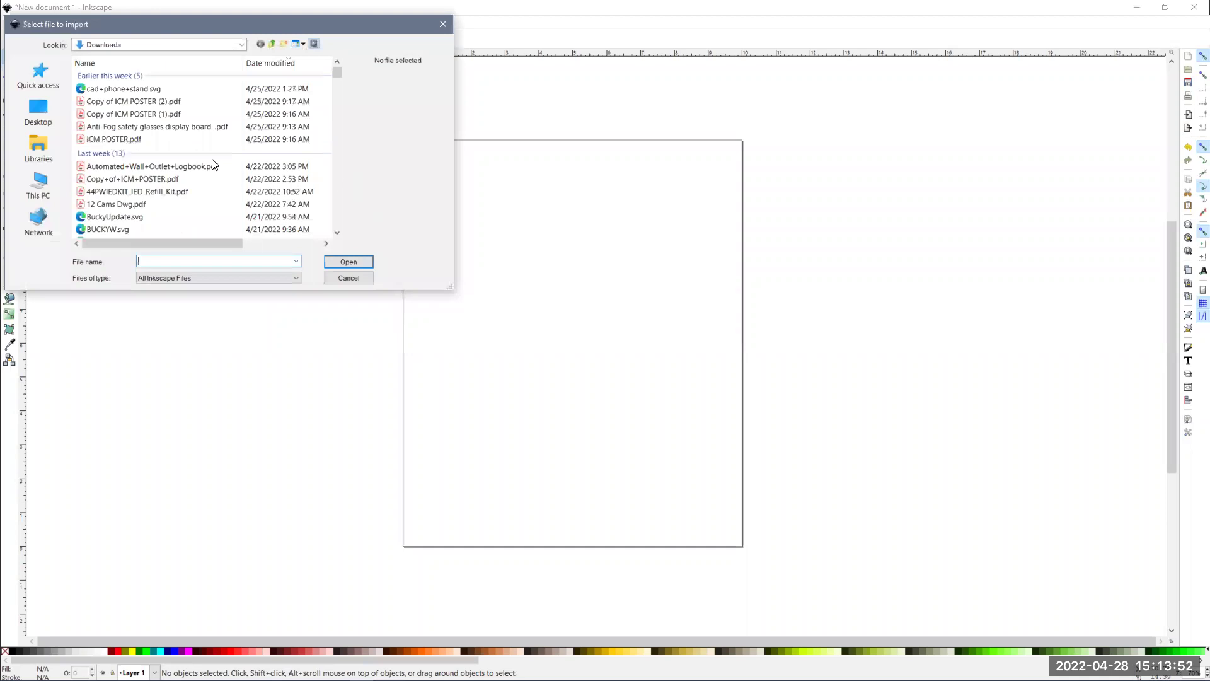
click(37, 111)
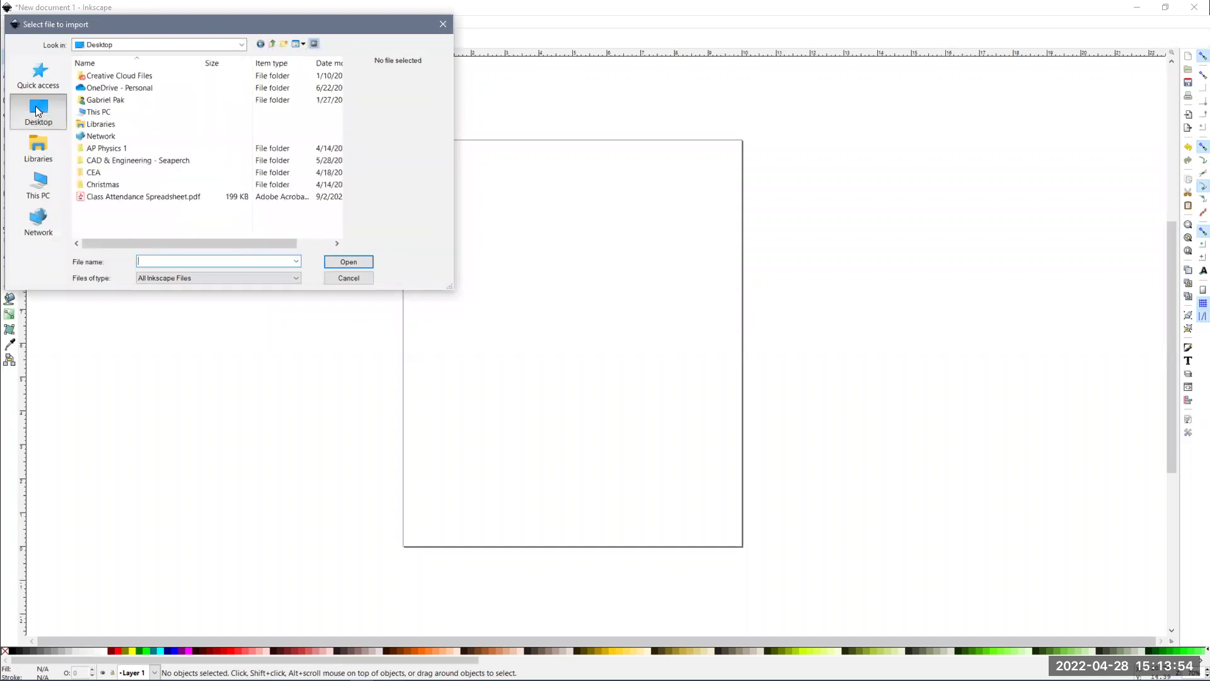
scroll(192, 195, down, 1)
scroll(192, 195, down, 1)
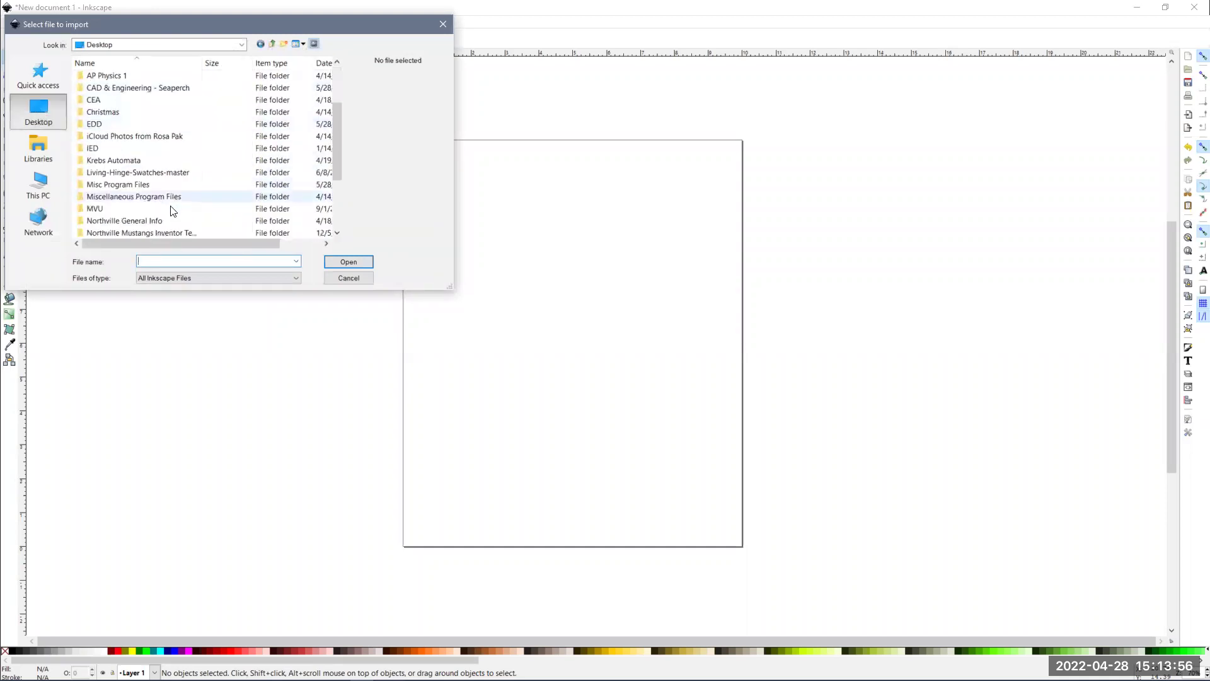
double_click(162, 219)
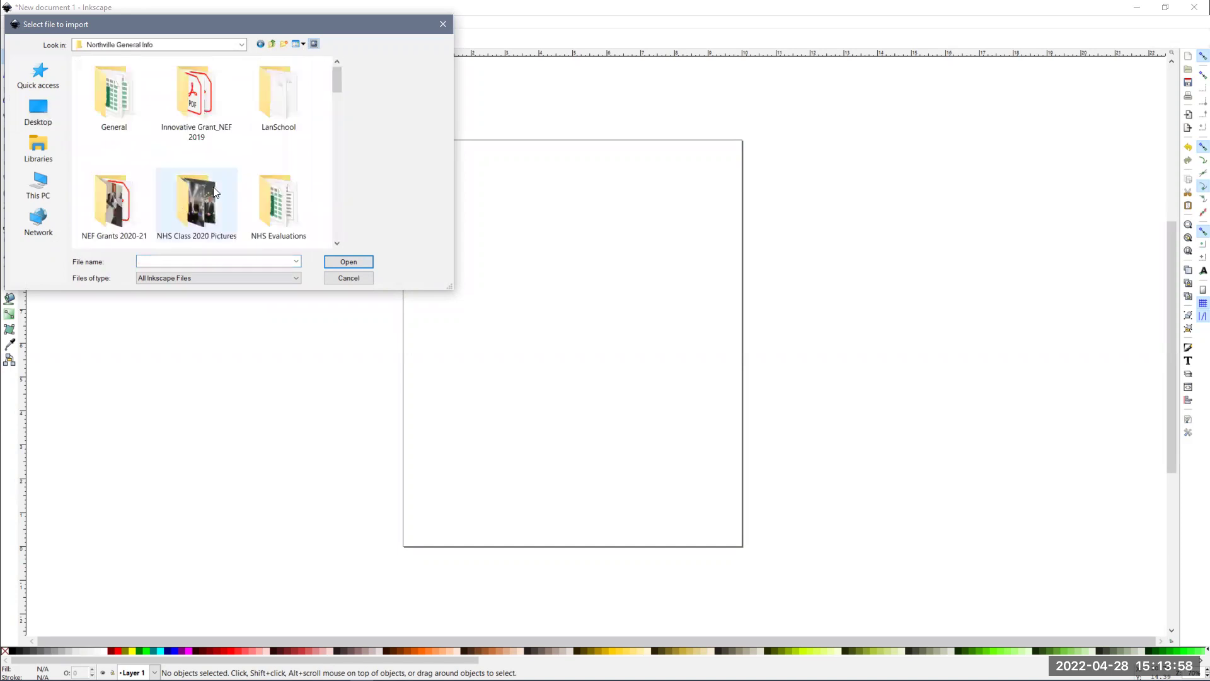
- Import N_STEM Logo.PNG as an embedded bitmap and drag it near the page top
scroll(246, 186, down, 3)
scroll(247, 182, down, 2)
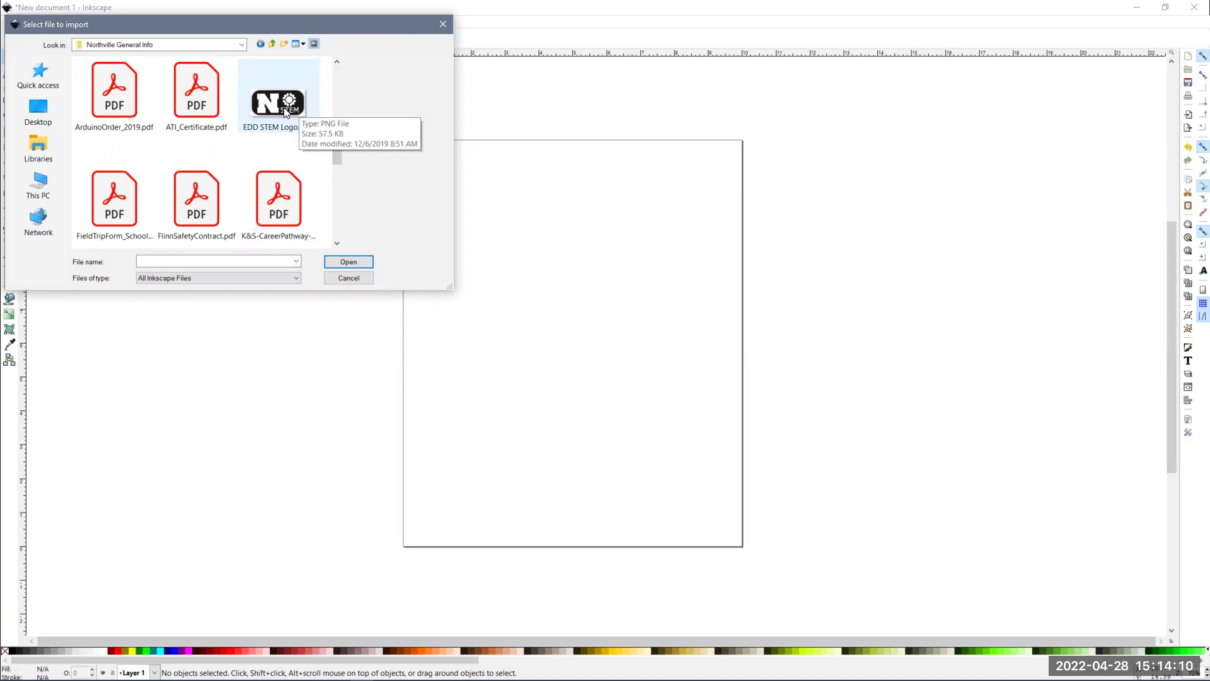
scroll(300, 113, down, 1)
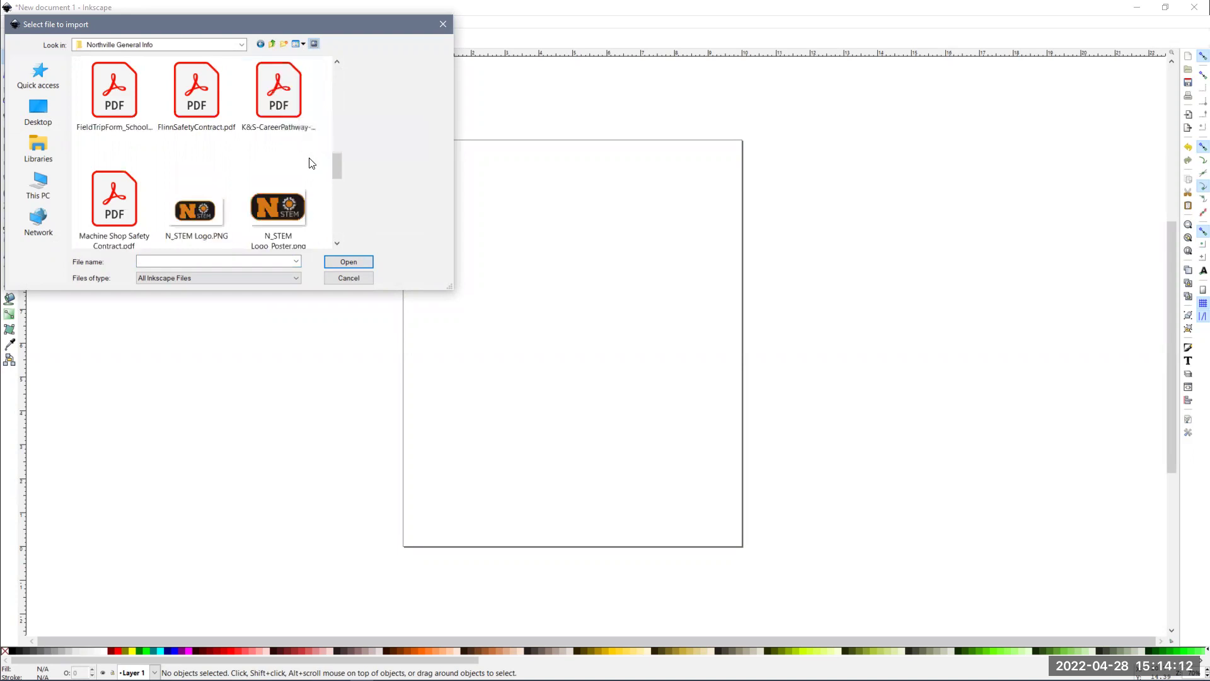
scroll(312, 163, up, 1)
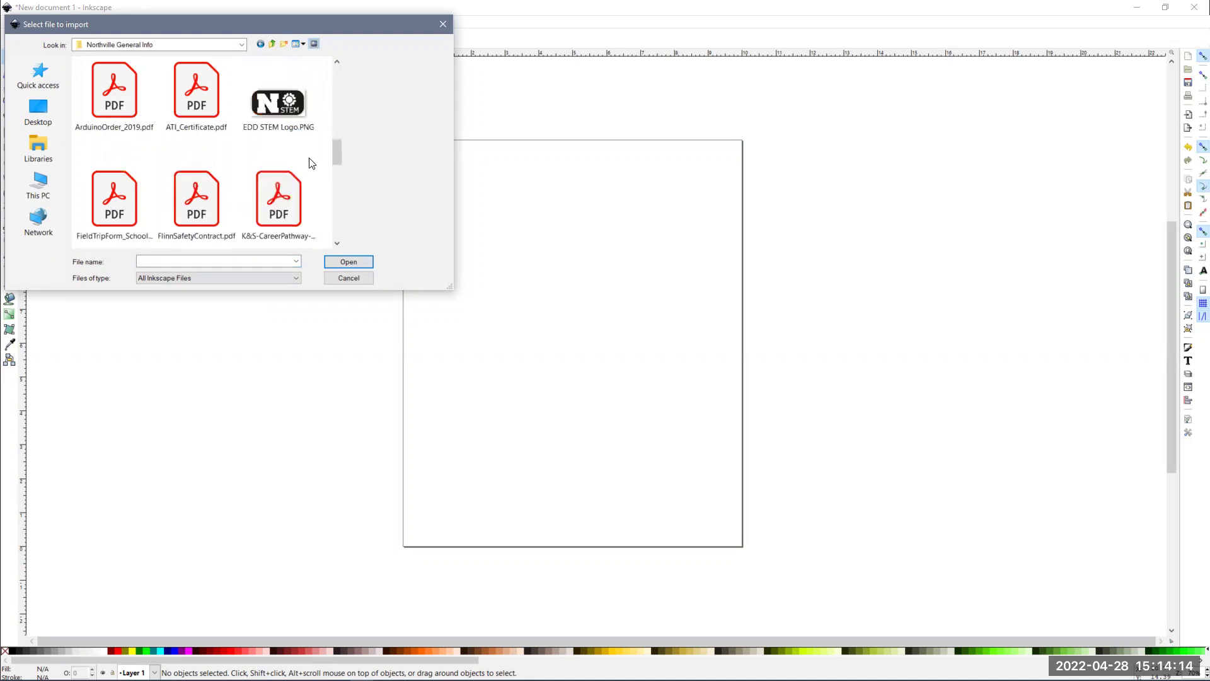
scroll(312, 163, down, 1)
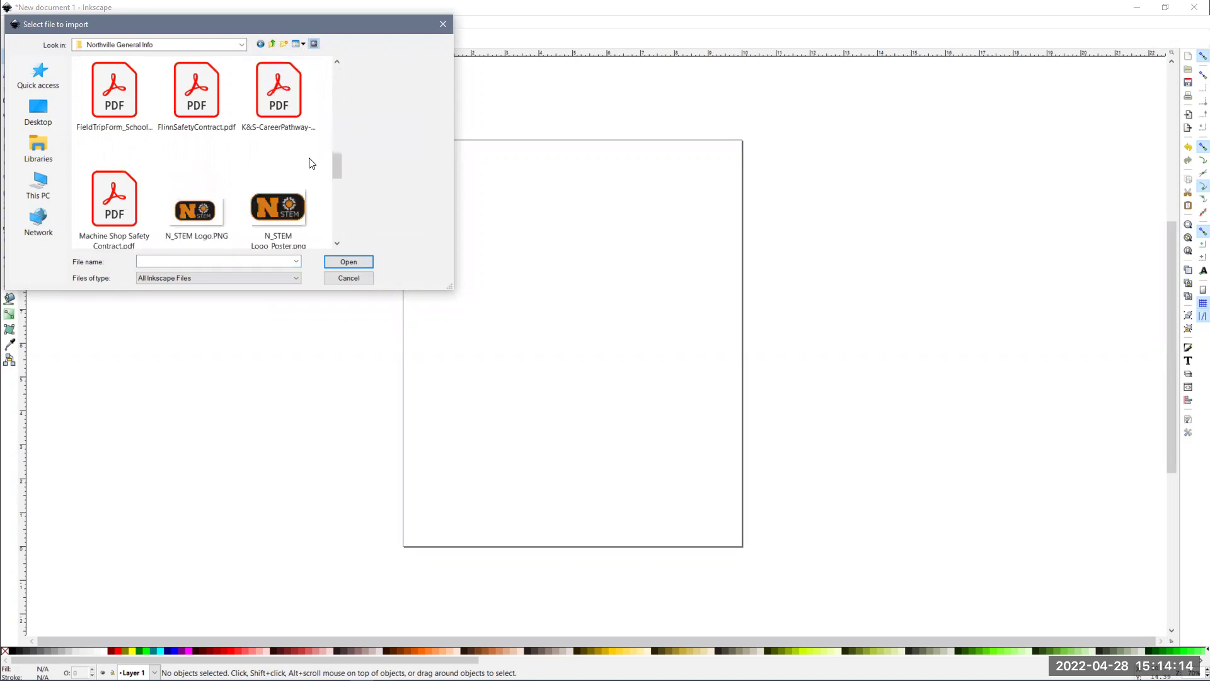
double_click(214, 216)
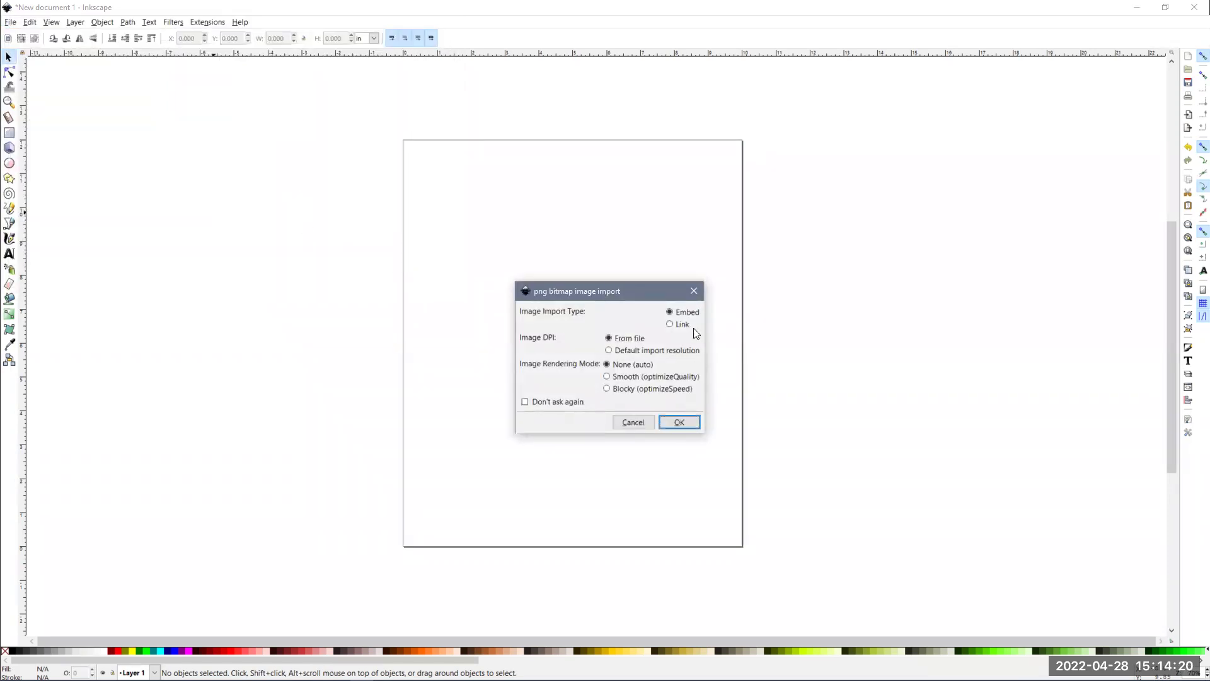
click(679, 422)
drag(701, 434, 590, 260)
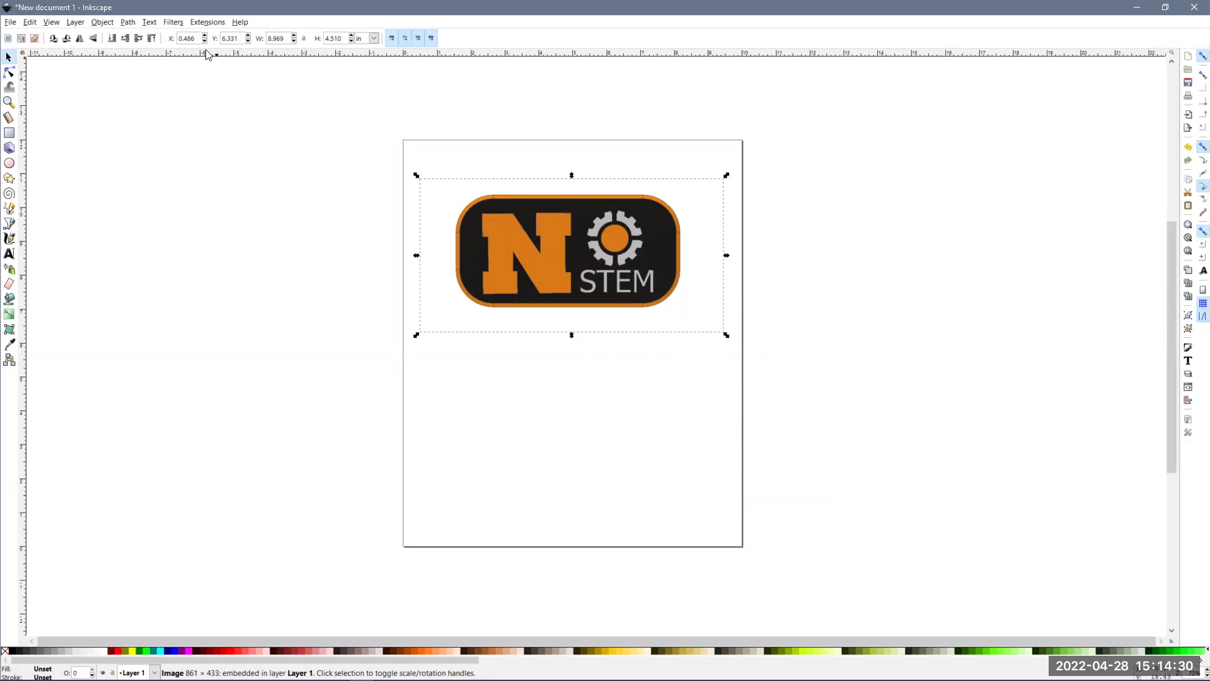
- Trace the logo bitmap using Brightness steps with 4 scans and Live Preview on
click(149, 24)
mouse_move(128, 25)
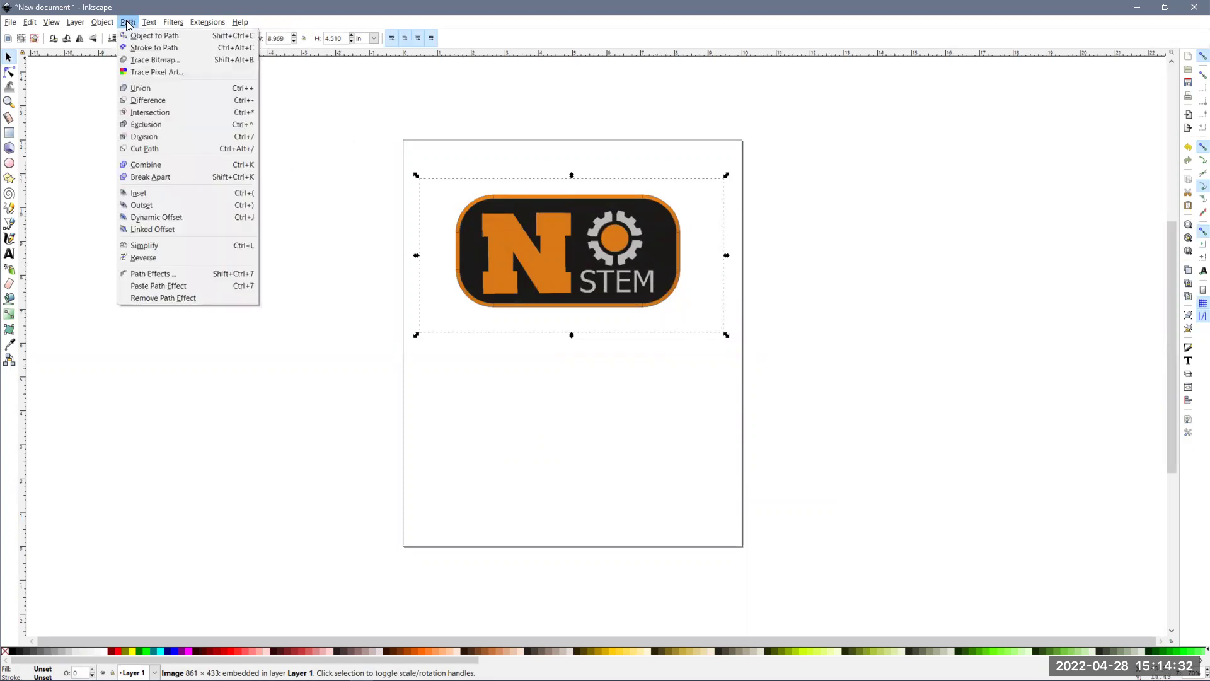
click(165, 62)
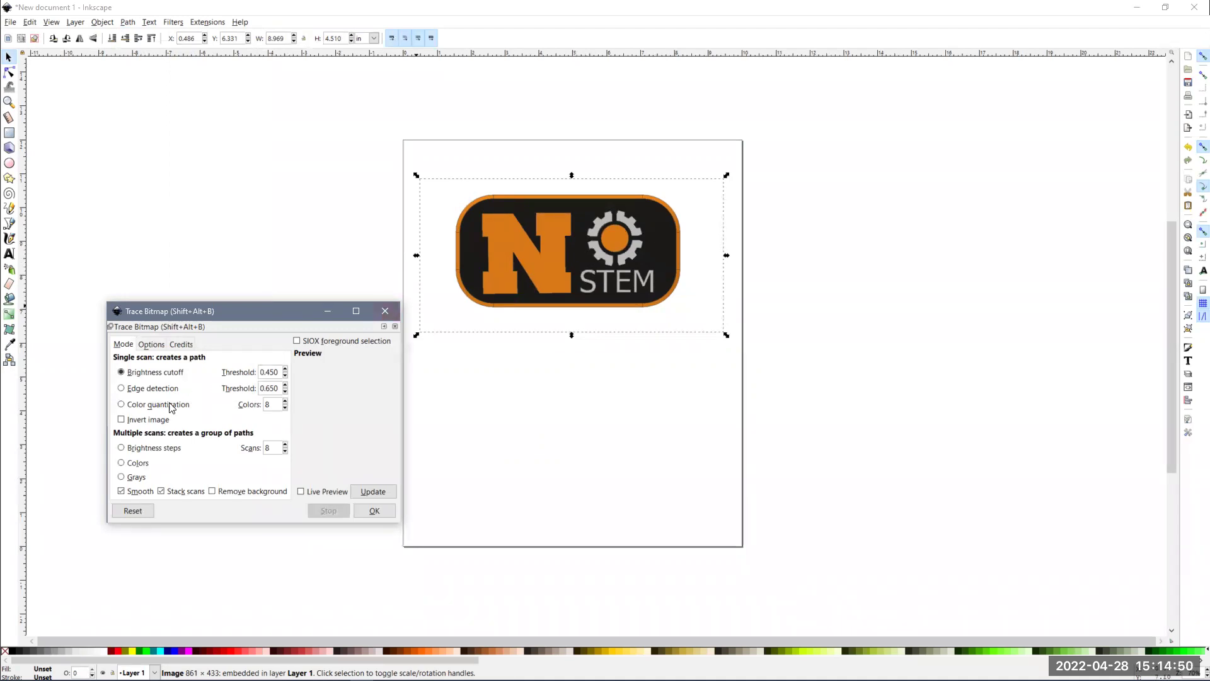
click(149, 451)
click(285, 451)
click(284, 451)
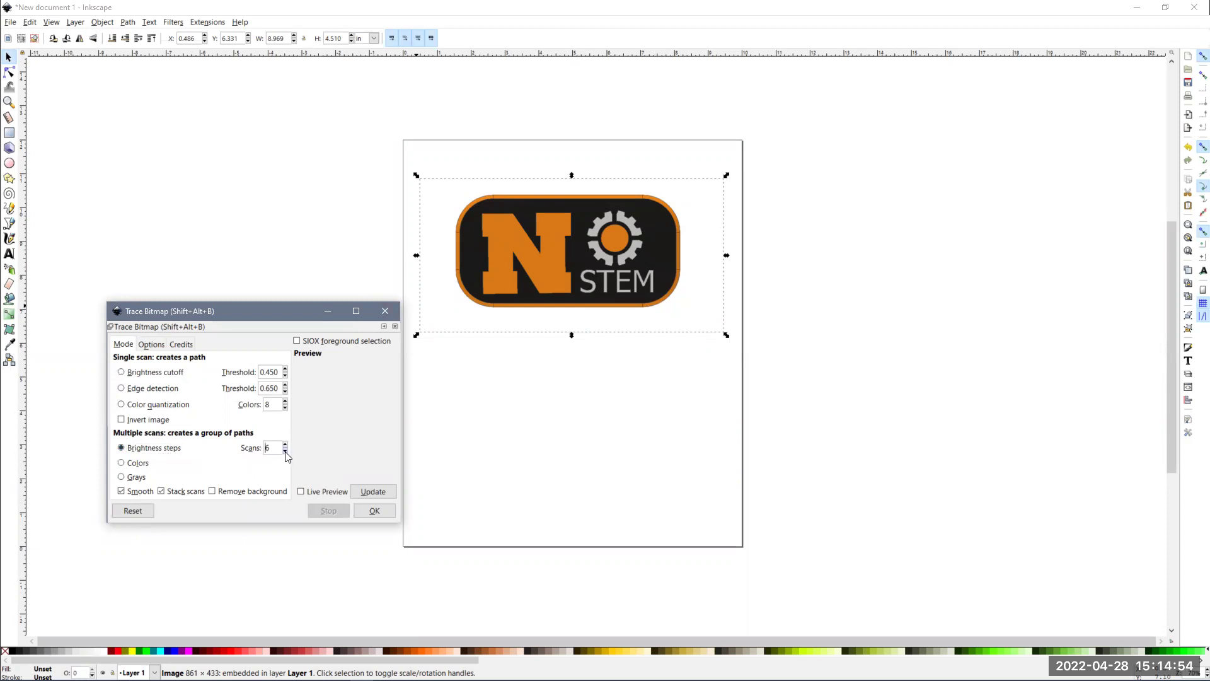
click(301, 491)
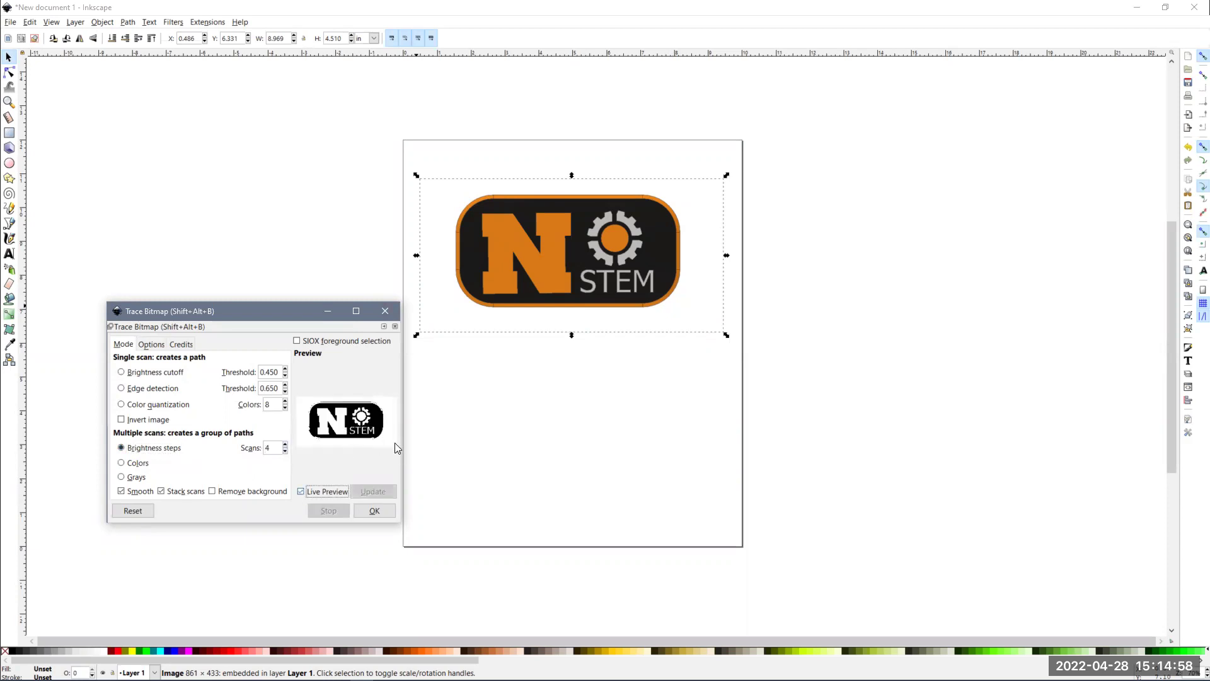
click(125, 465)
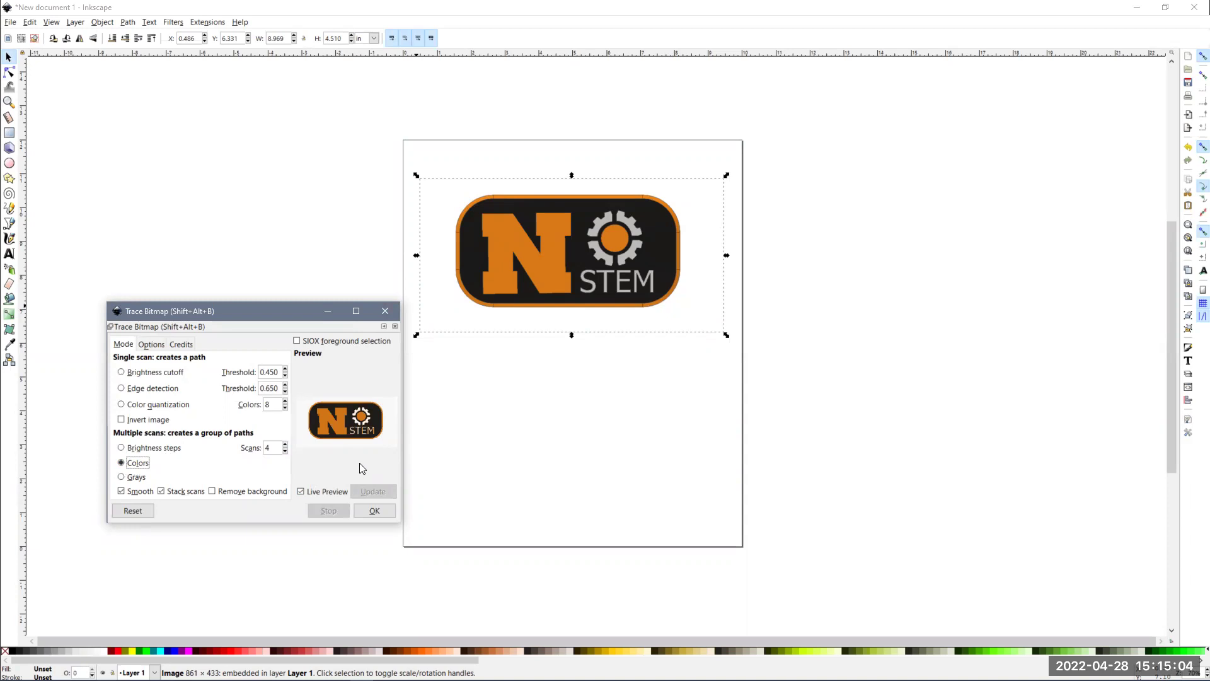
click(162, 452)
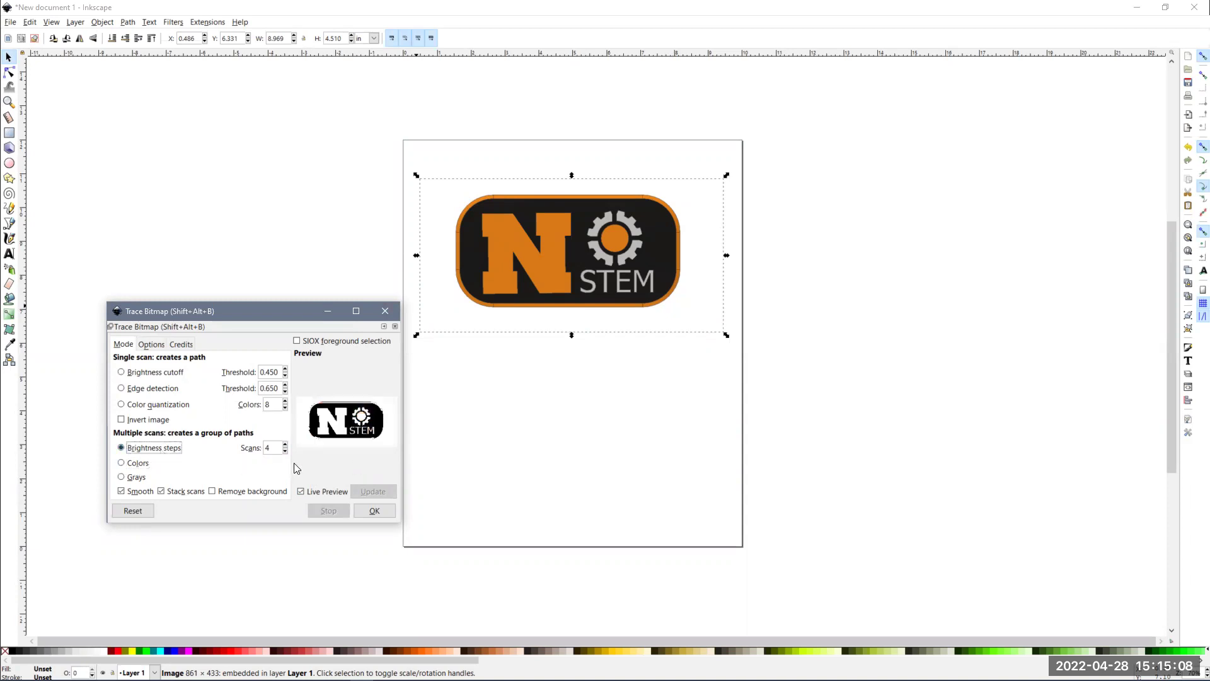
click(368, 512)
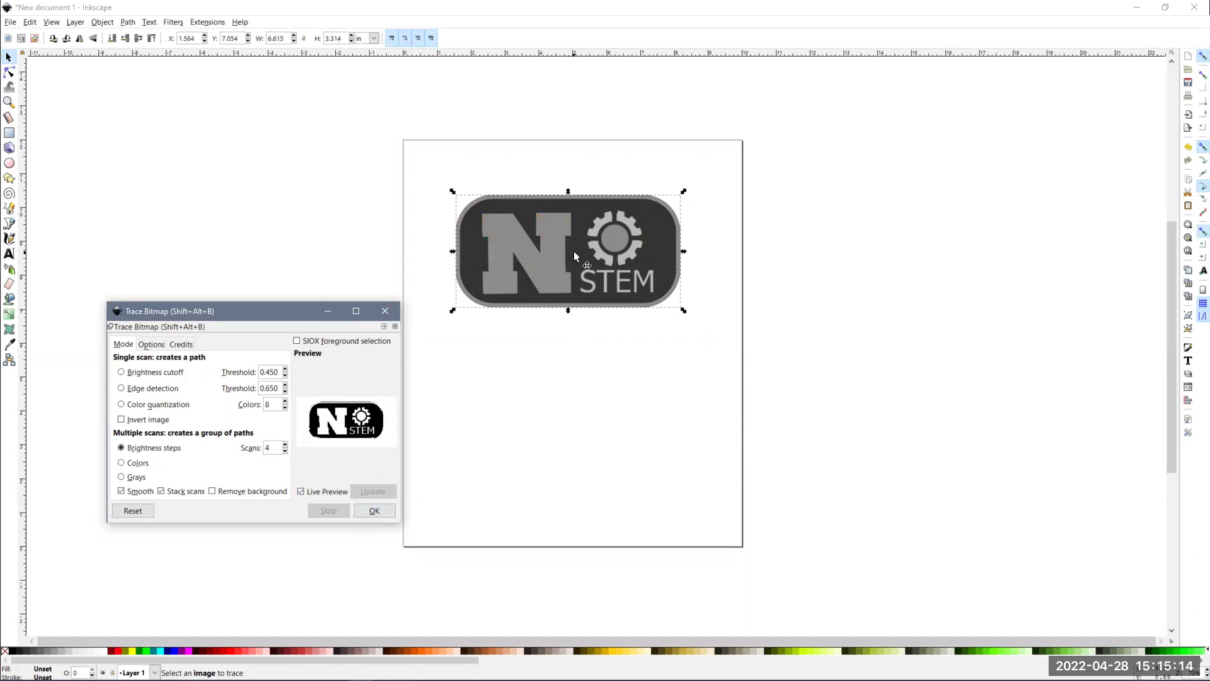
- Delete the orange original bitmap and move the grey traced copy into its place
mouse_move(577, 250)
mouse_down()
mouse_move(621, 422)
mouse_move(613, 414)
mouse_up()
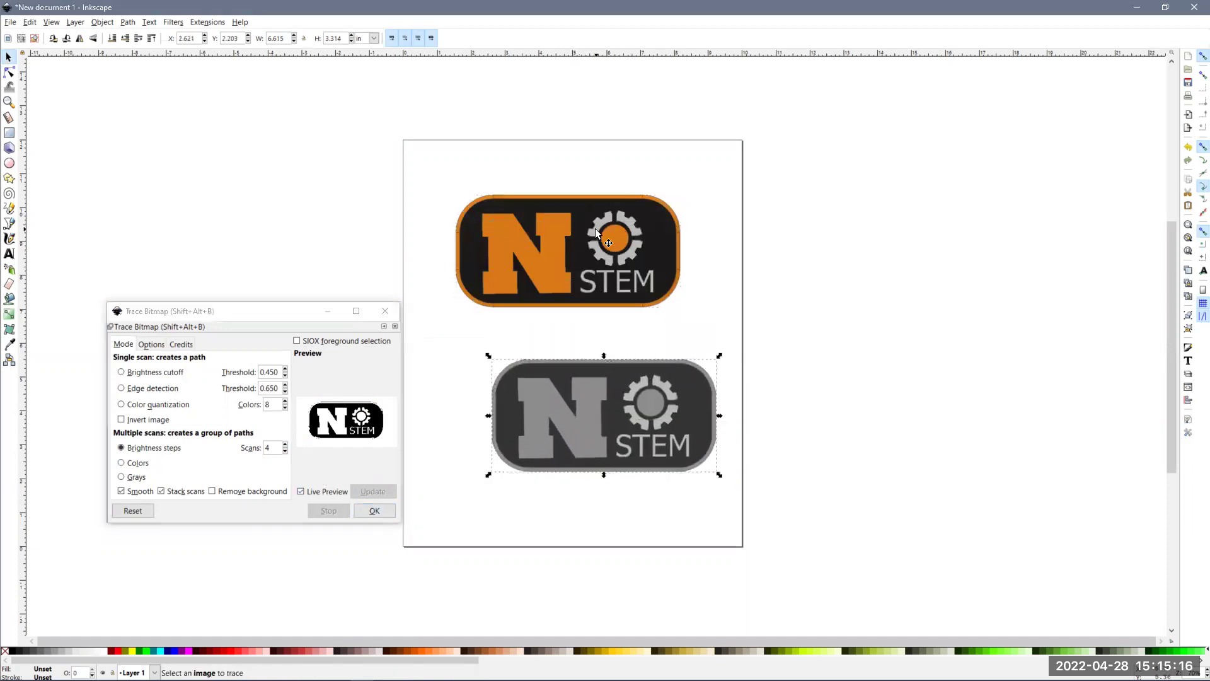
click(595, 231)
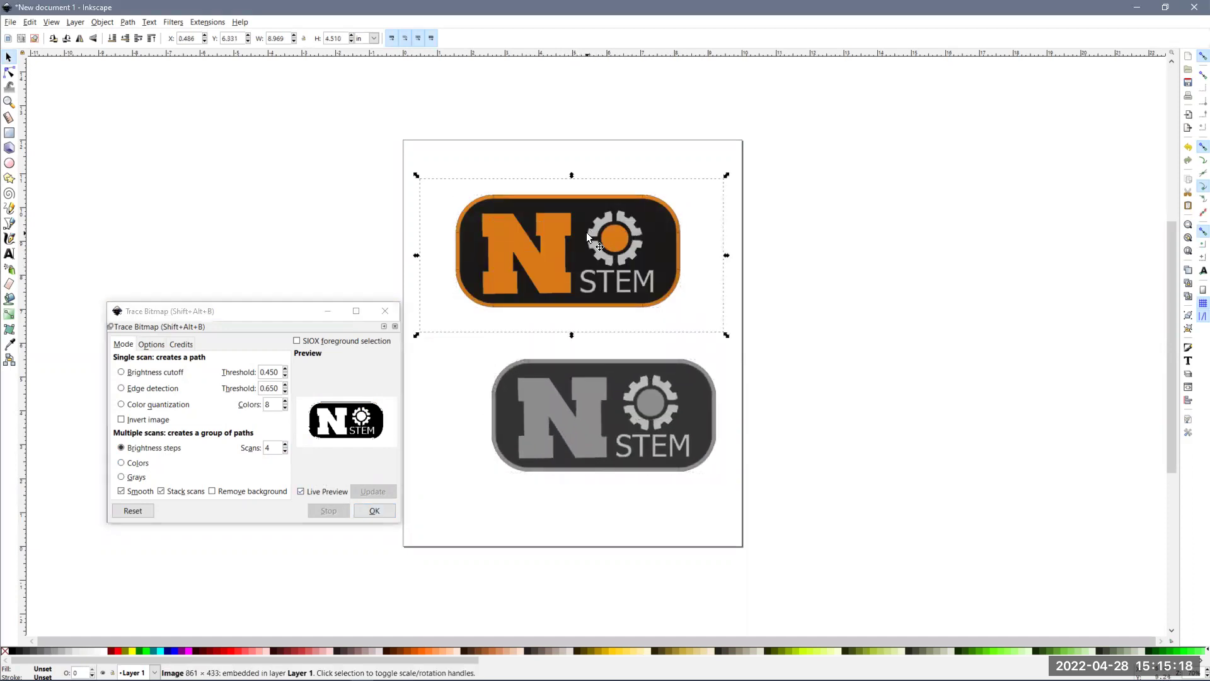
key(Delete)
click(622, 387)
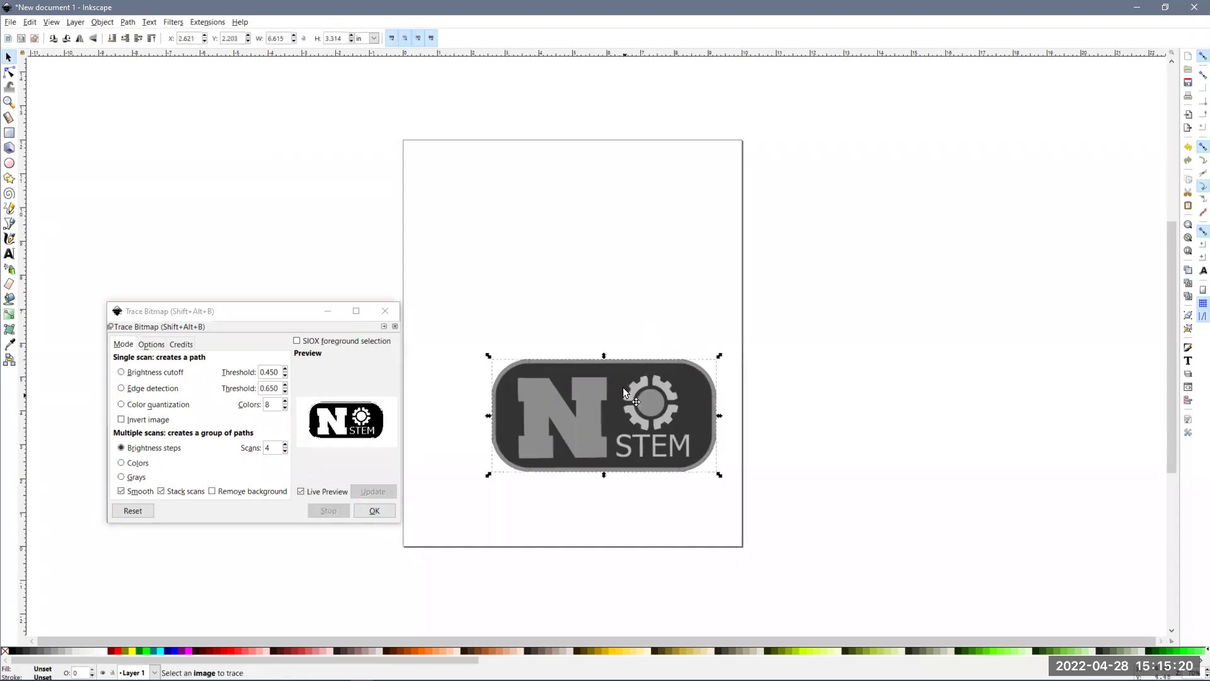
drag(622, 387, 596, 243)
- Enter the traced group to show its paths' nodes, and move the Trace Bitmap window aside
double_click(596, 243)
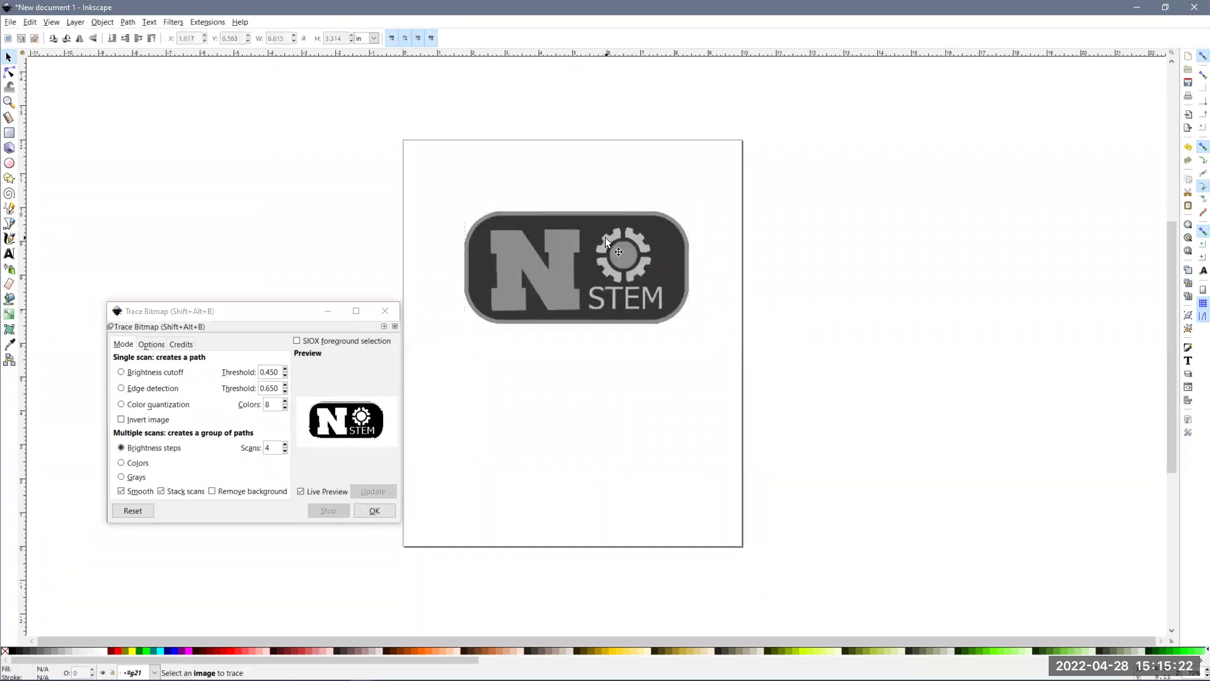
key(shift+alt+b)
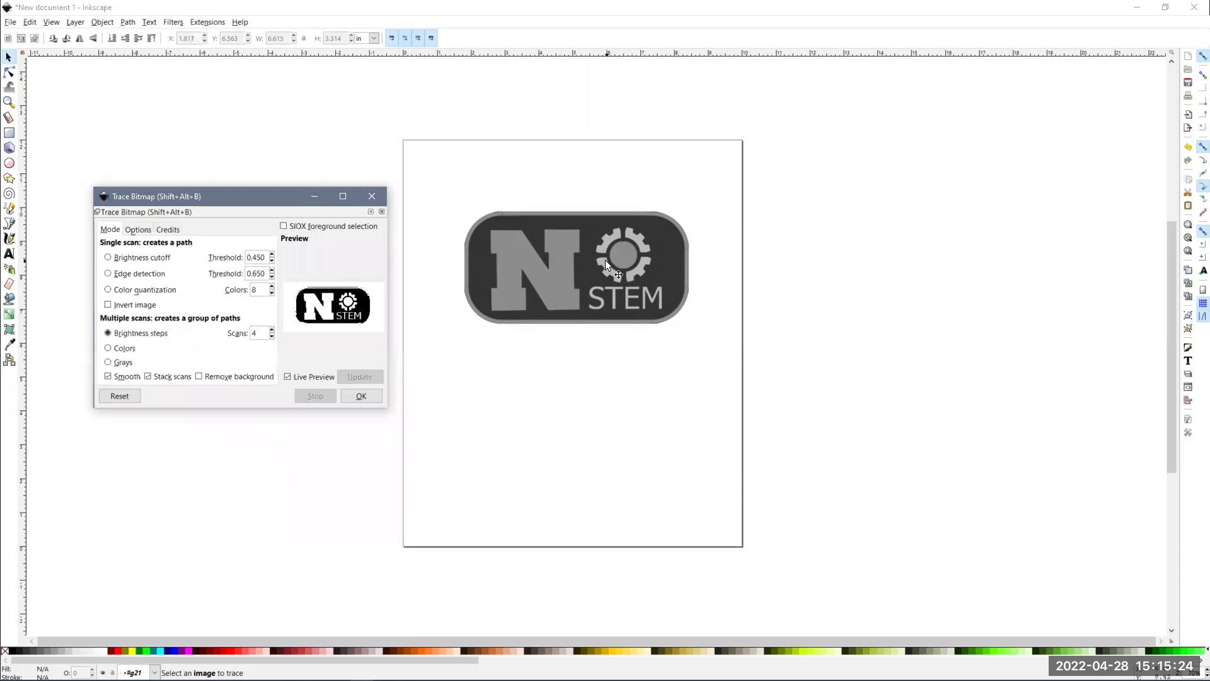
double_click(605, 260)
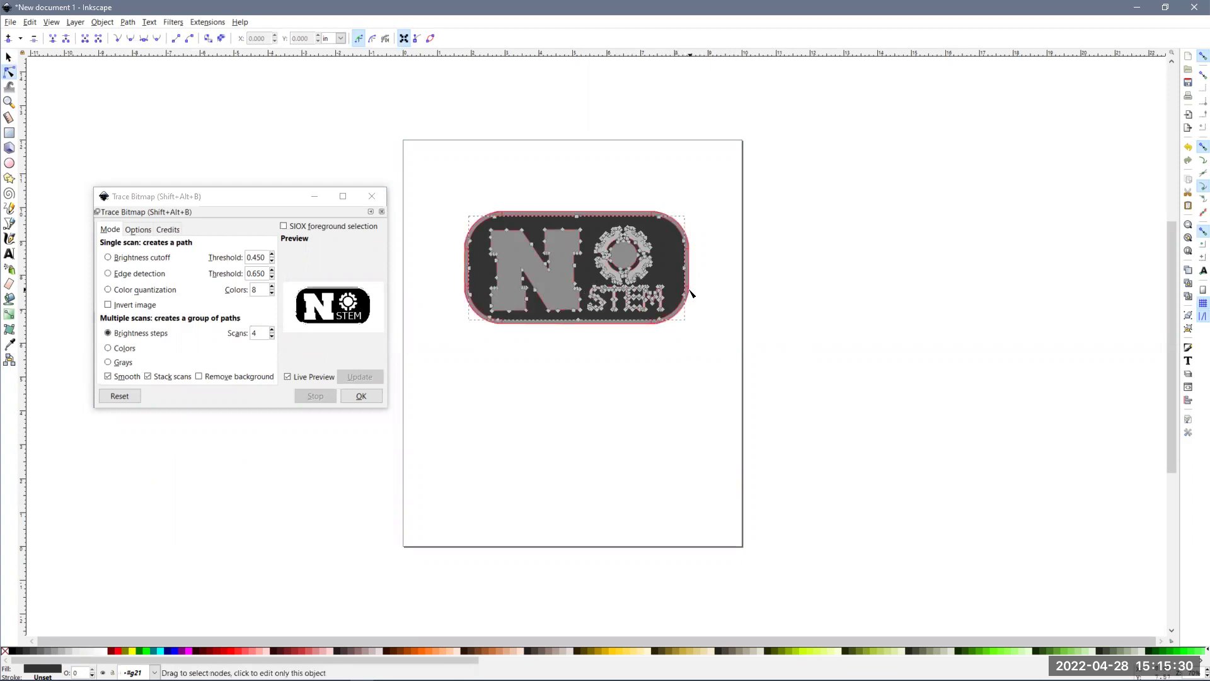
scroll(691, 293, up, 1)
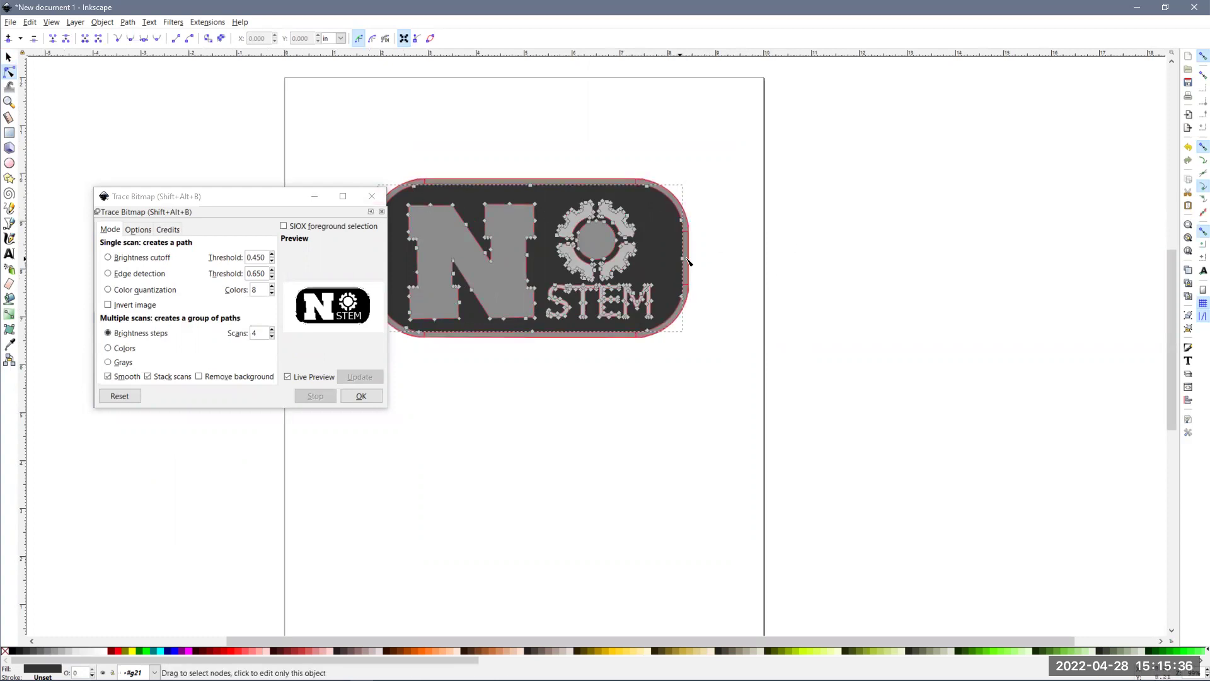
click(243, 196)
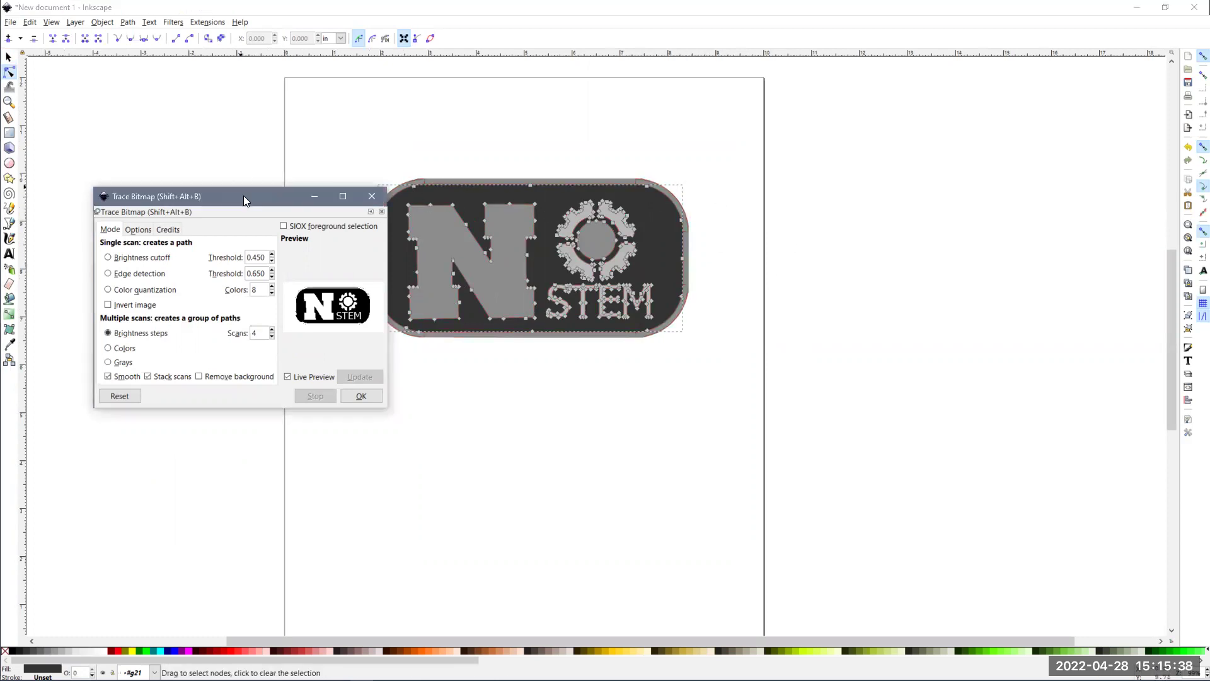
drag(244, 195, 186, 141)
- Pull the traced layers apart: dark logo down, grey N STEM and gear layers right
click(816, 269)
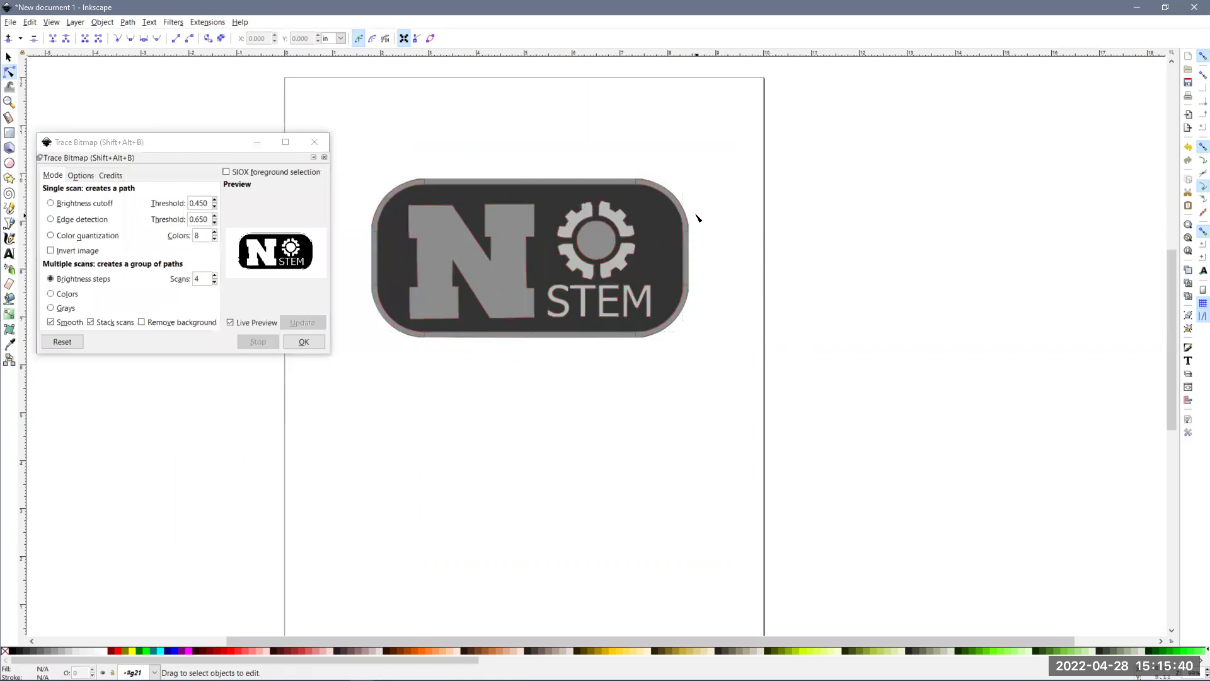
key(s)
click(677, 231)
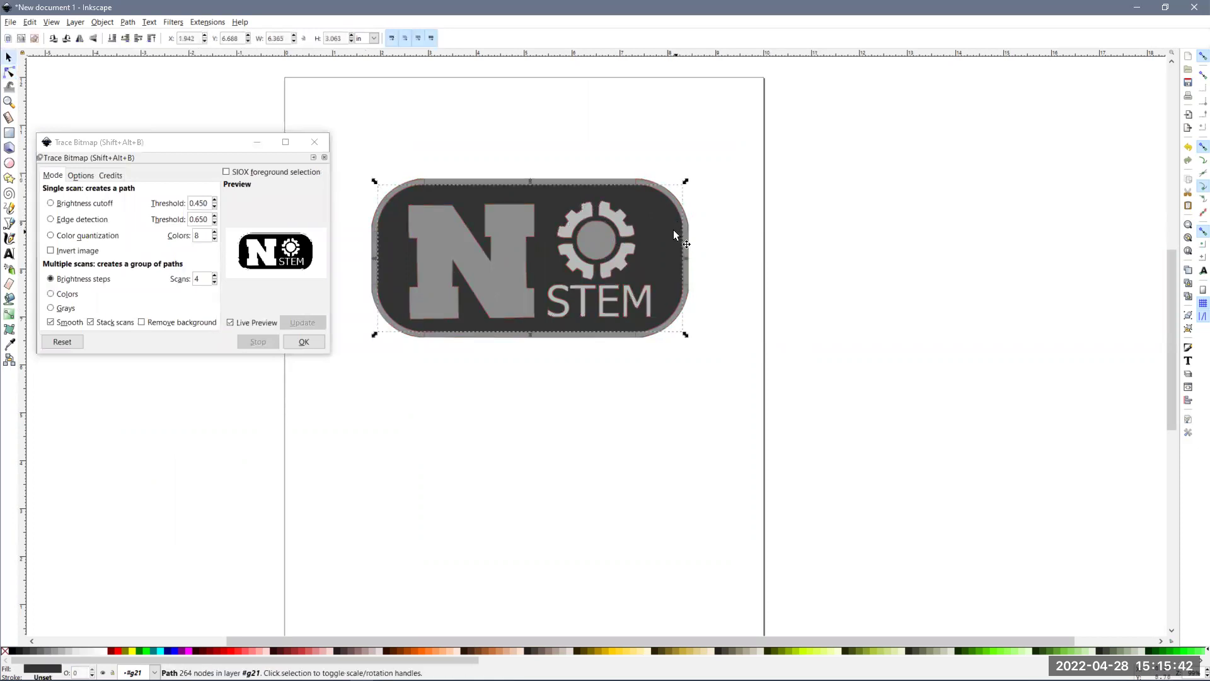
drag(673, 229, 691, 424)
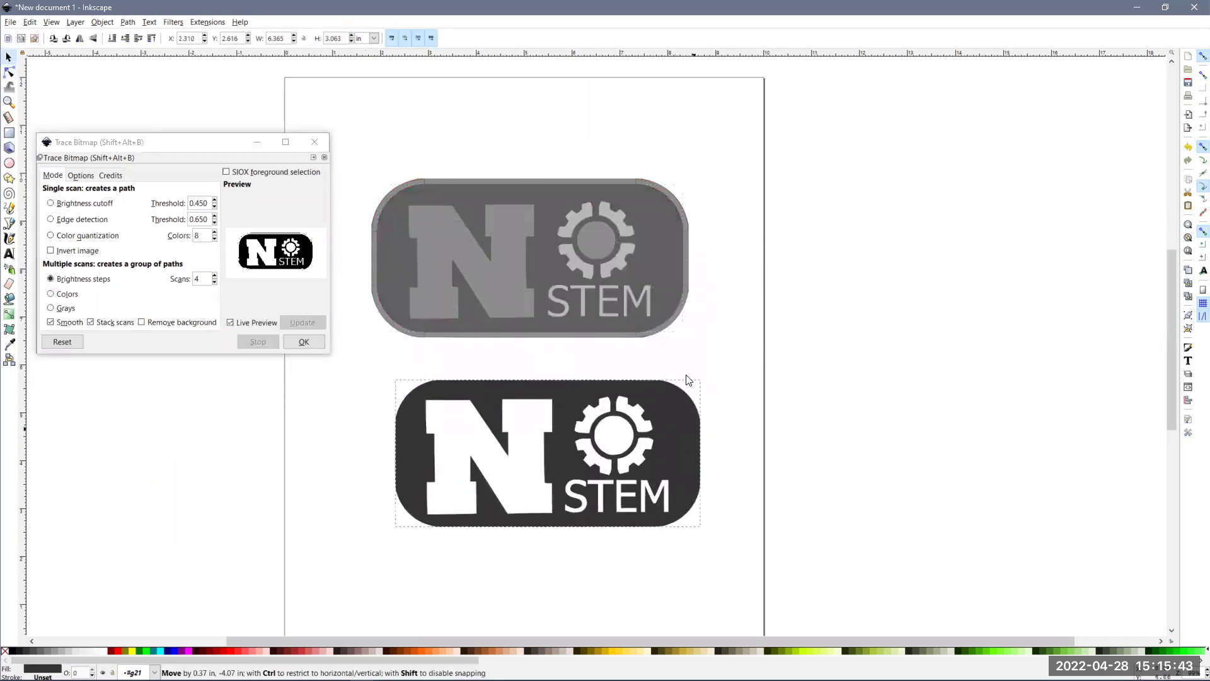
click(659, 230)
mouse_move(664, 218)
mouse_down()
mouse_move(828, 246)
mouse_move(1024, 226)
mouse_up()
click(664, 222)
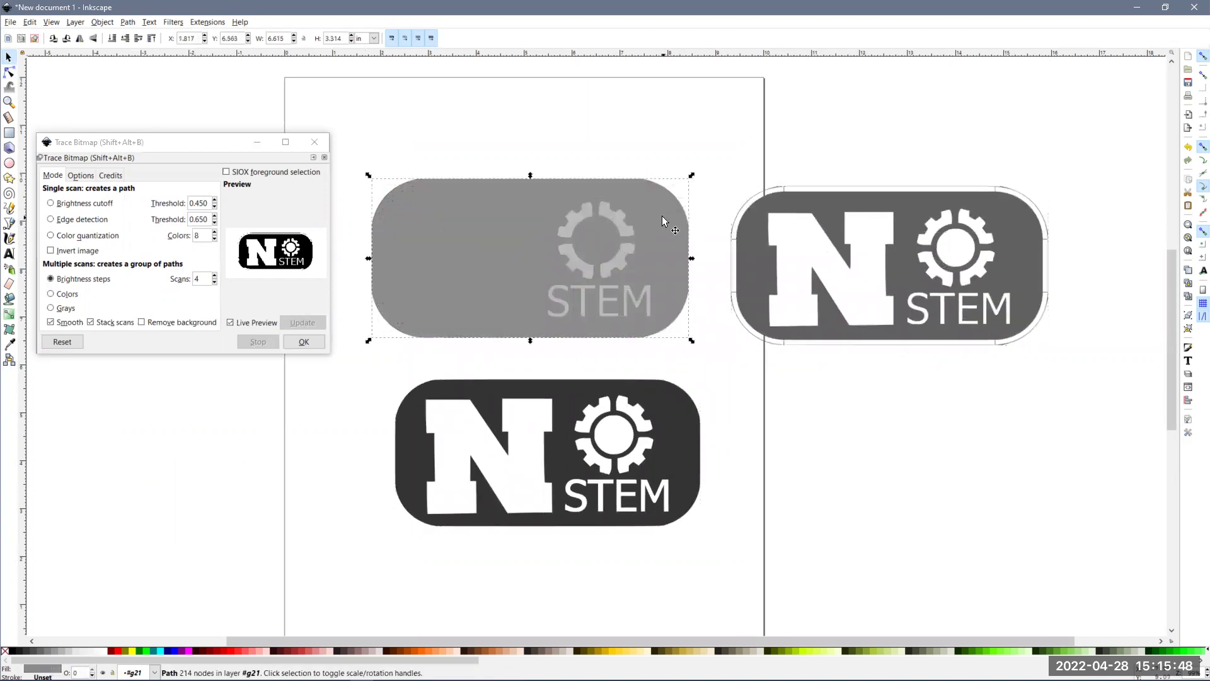
drag(663, 220, 980, 451)
- Delete the grey rectangle and grey layers, moving the dark logo back to the top
click(643, 297)
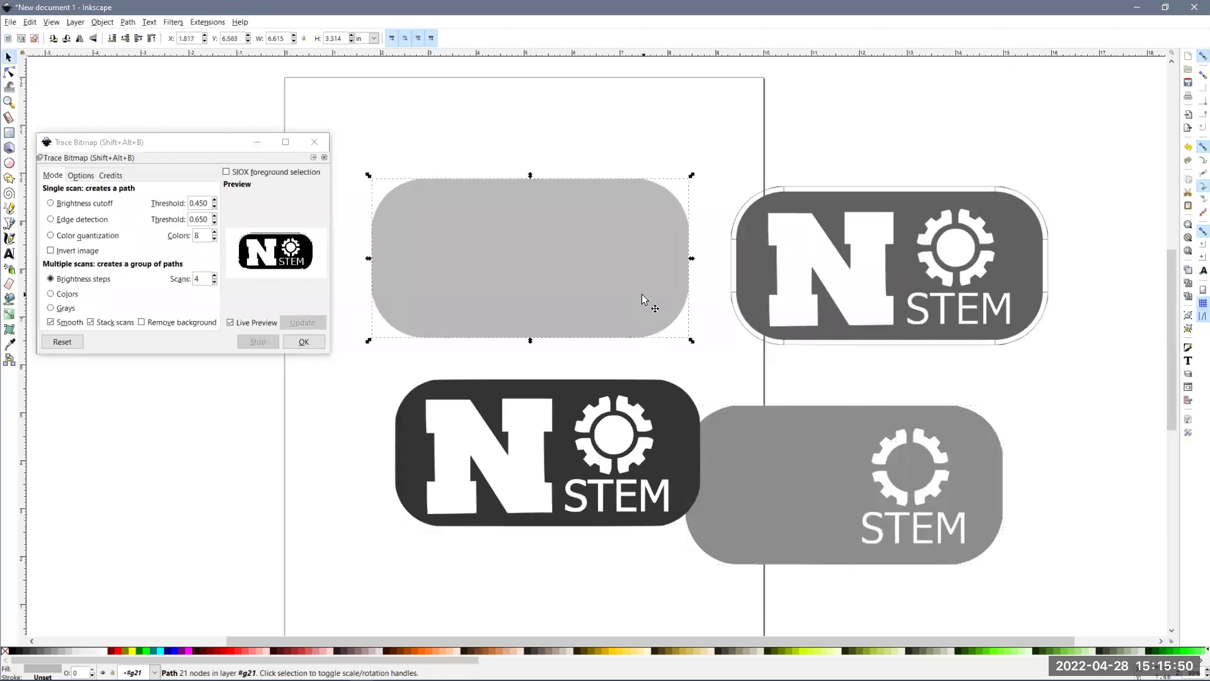
key(Delete)
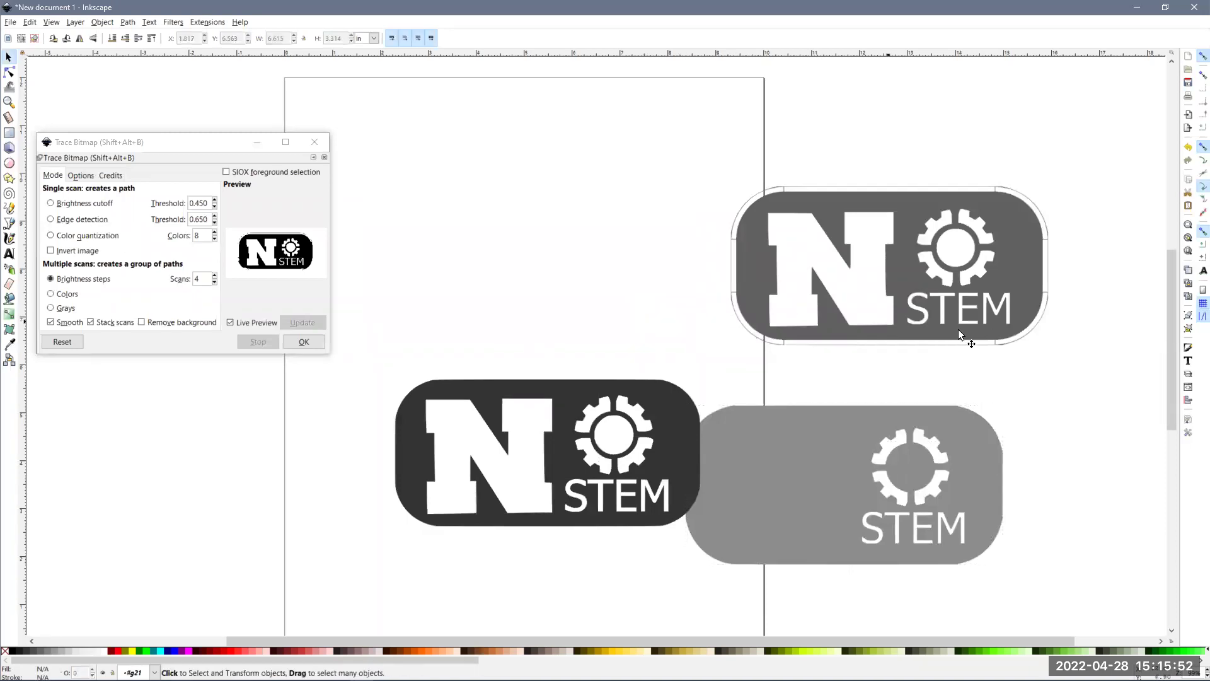
click(664, 430)
drag(663, 453, 636, 213)
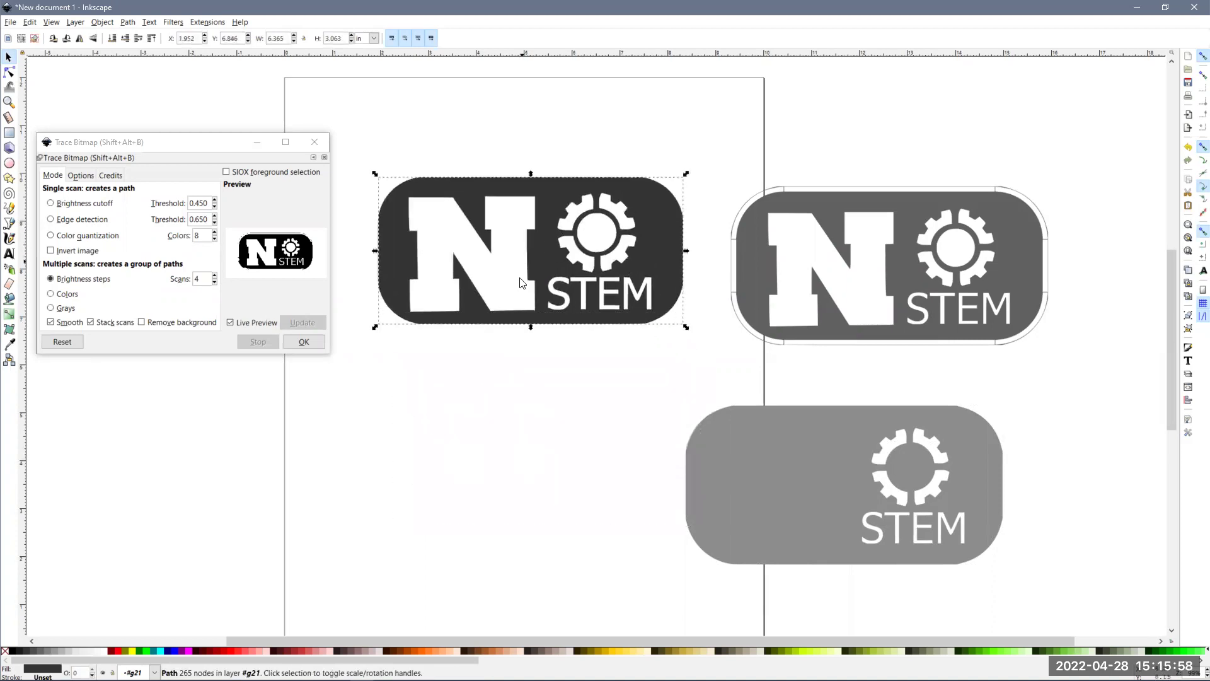
click(845, 471)
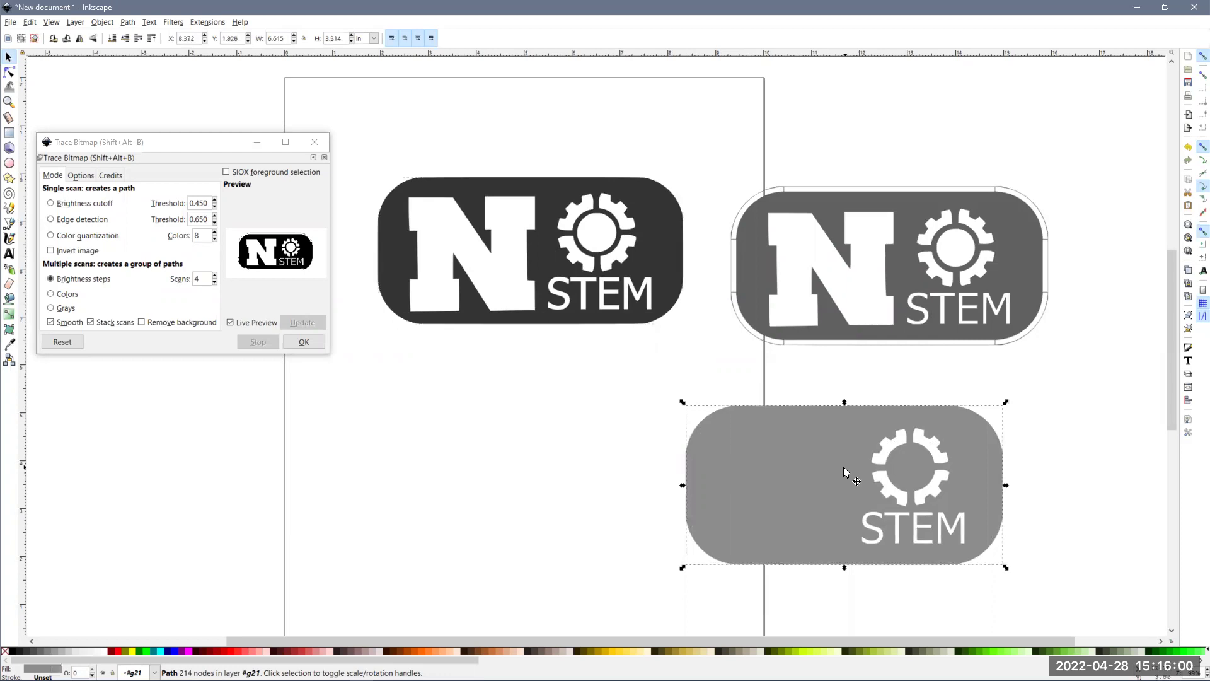
key(Delete)
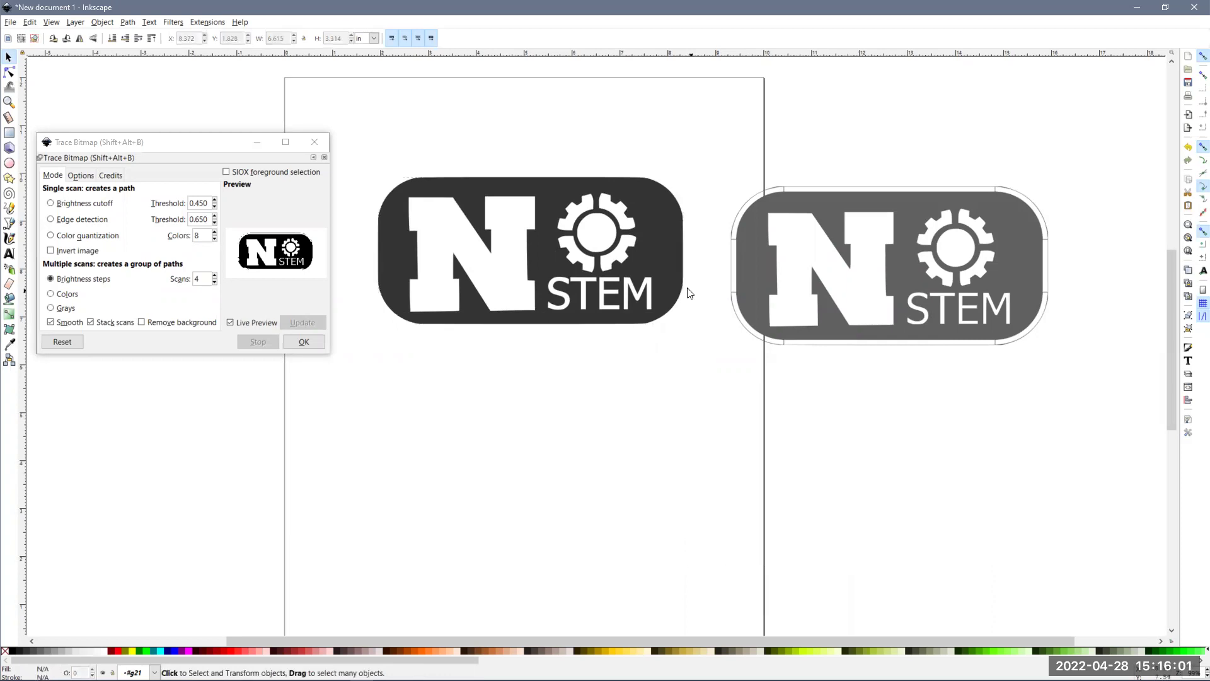
click(782, 266)
key(Delete)
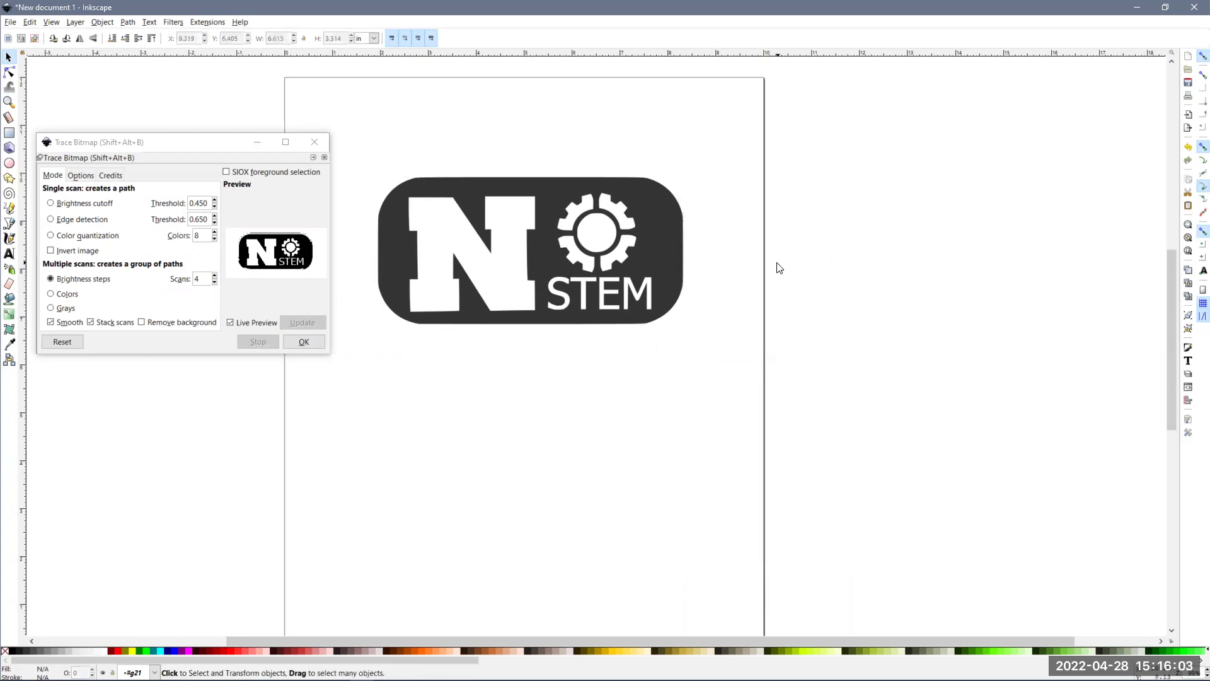
- Drag a right-edge node of the dark logo path outward, then undo the move
click(661, 261)
key(n)
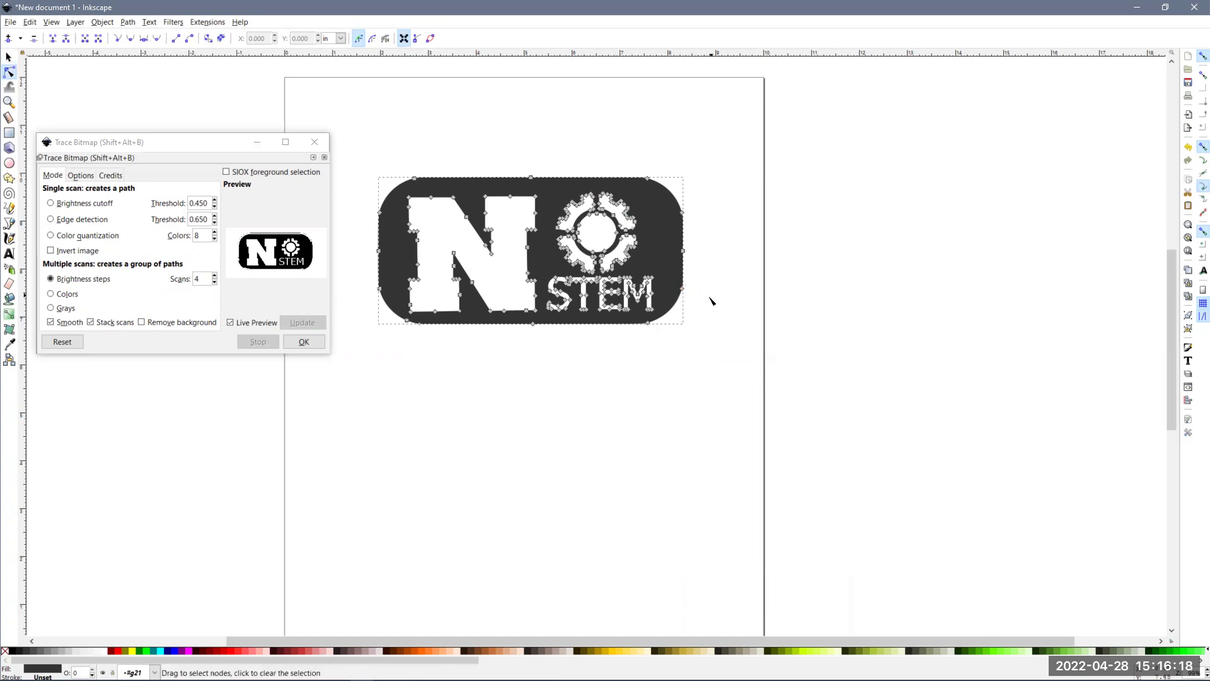
scroll(684, 287, up, 1)
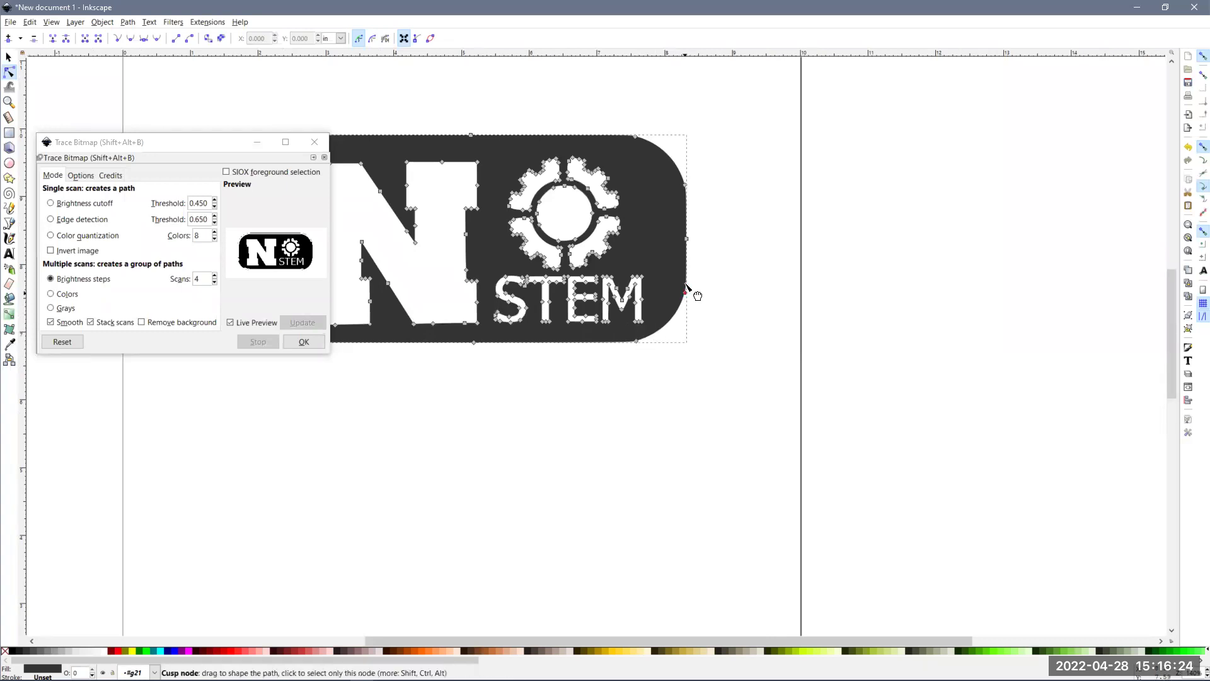
drag(686, 240, 729, 236)
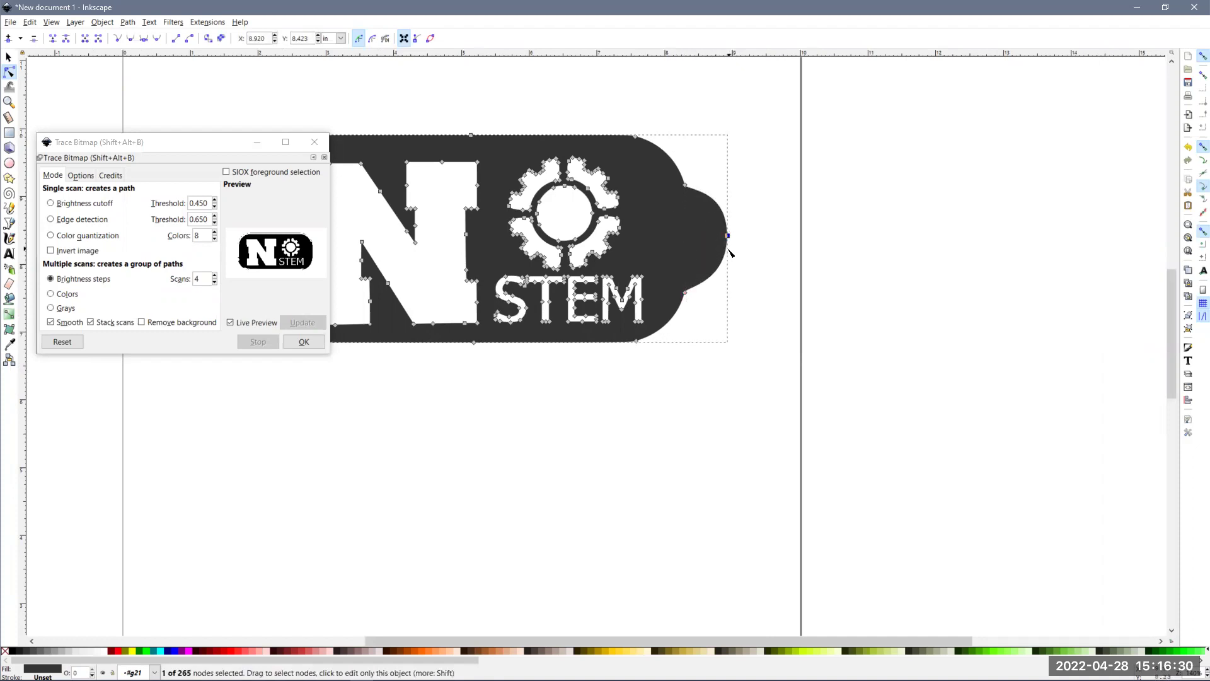
key(ctrl+z)
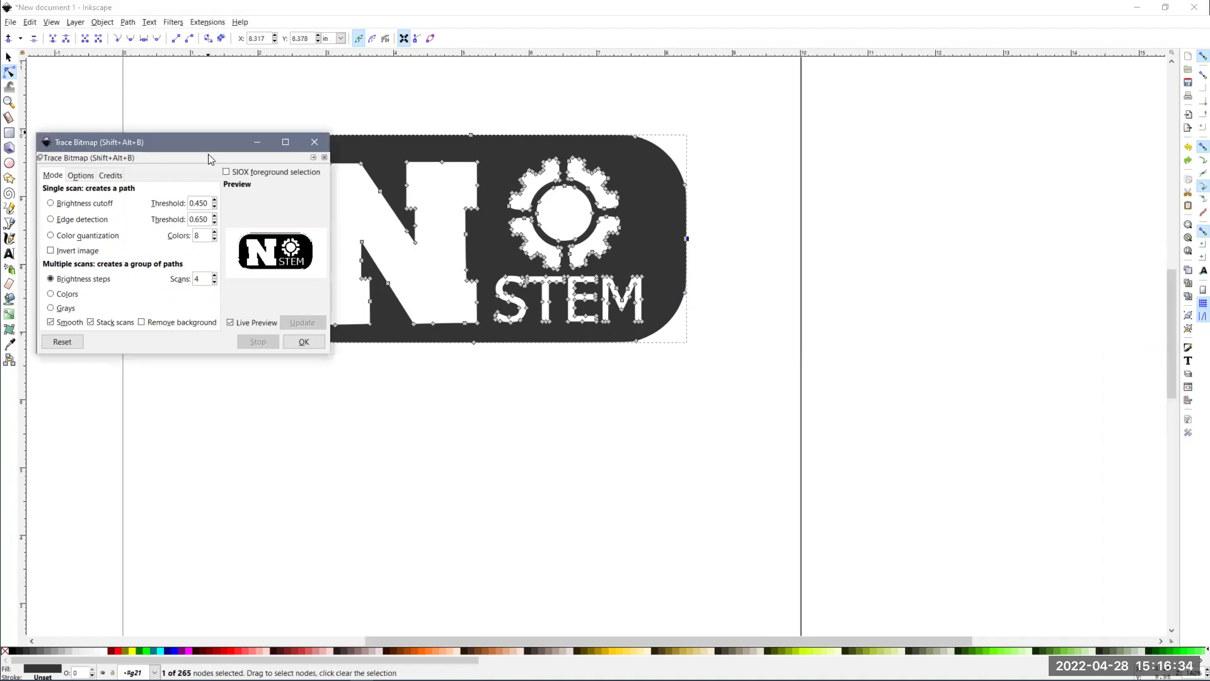
- Close the Trace Bitmap window and clear the node and path selection
drag(200, 144, 886, 338)
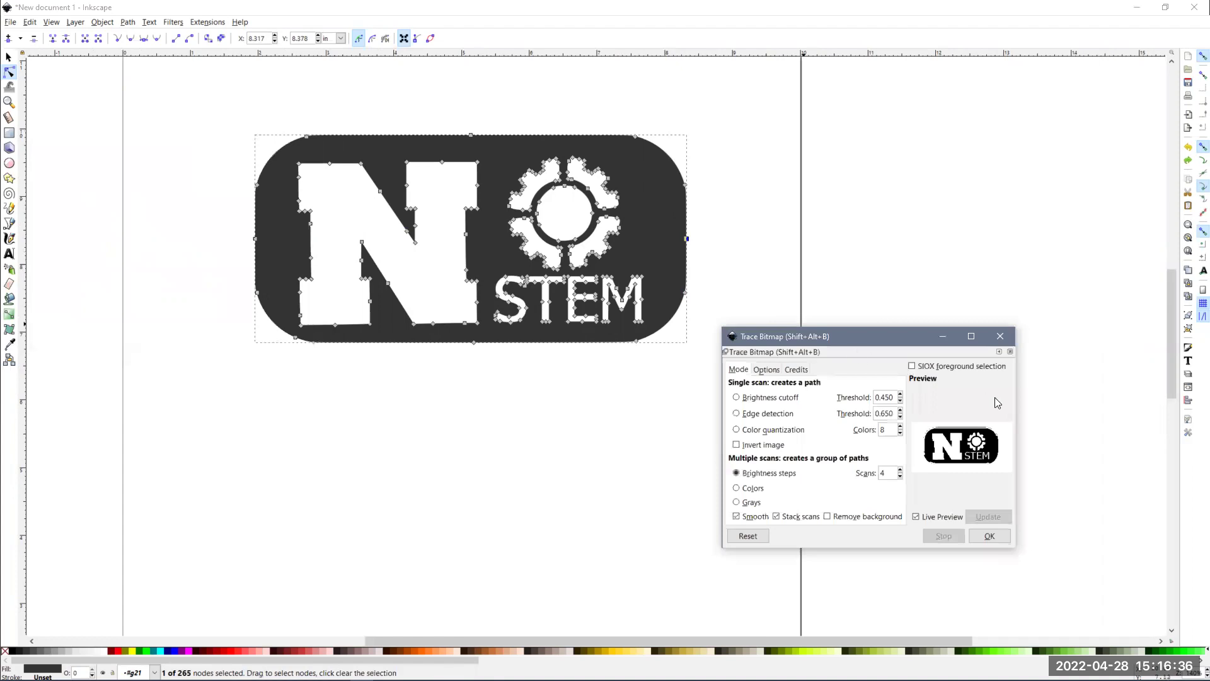
click(1002, 334)
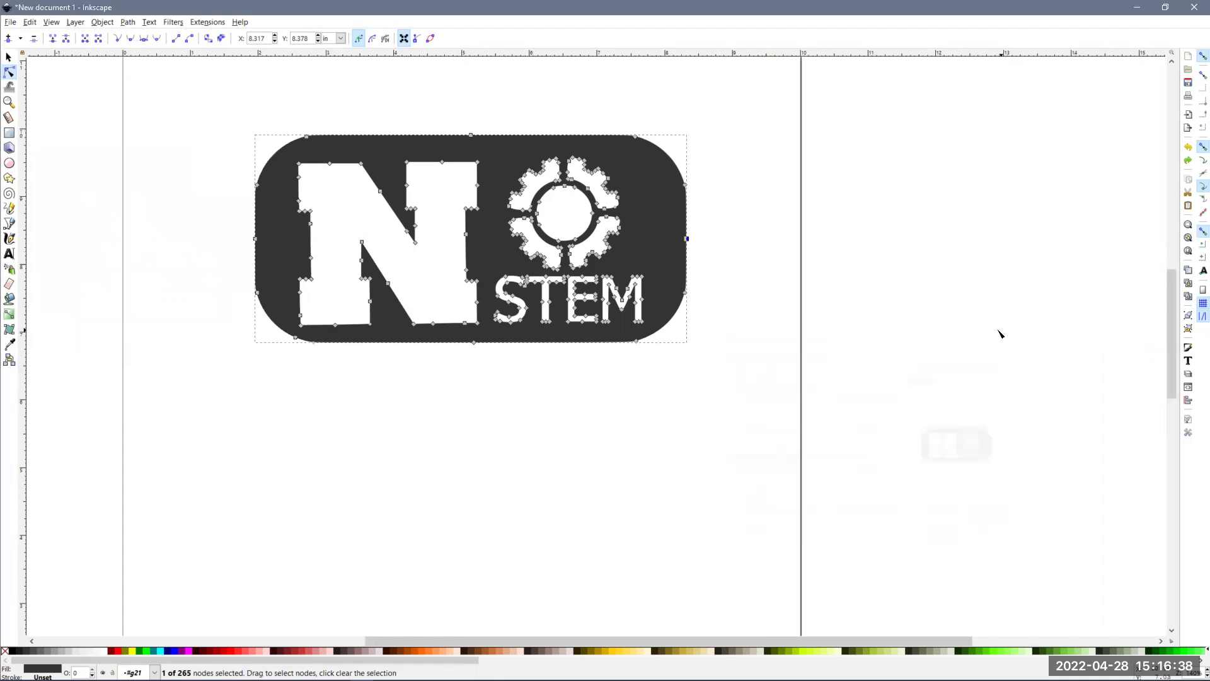
click(727, 188)
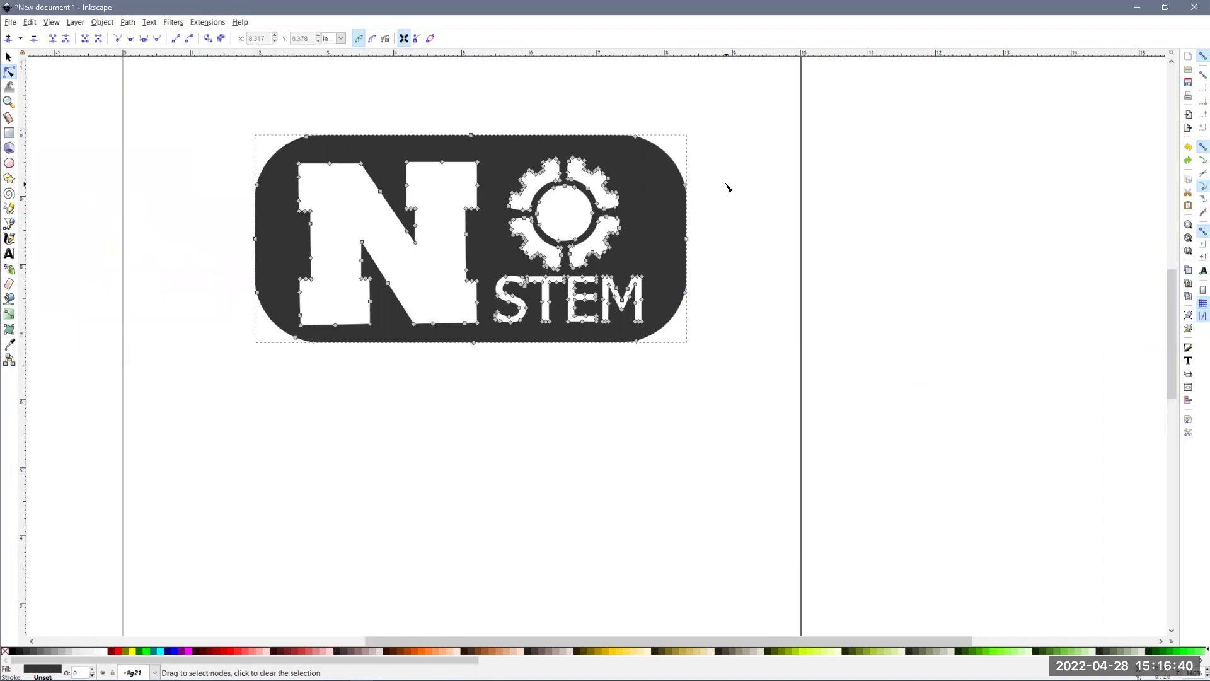
click(711, 188)
- Select the logo path and remove its fill in Fill and Stroke
key(s)
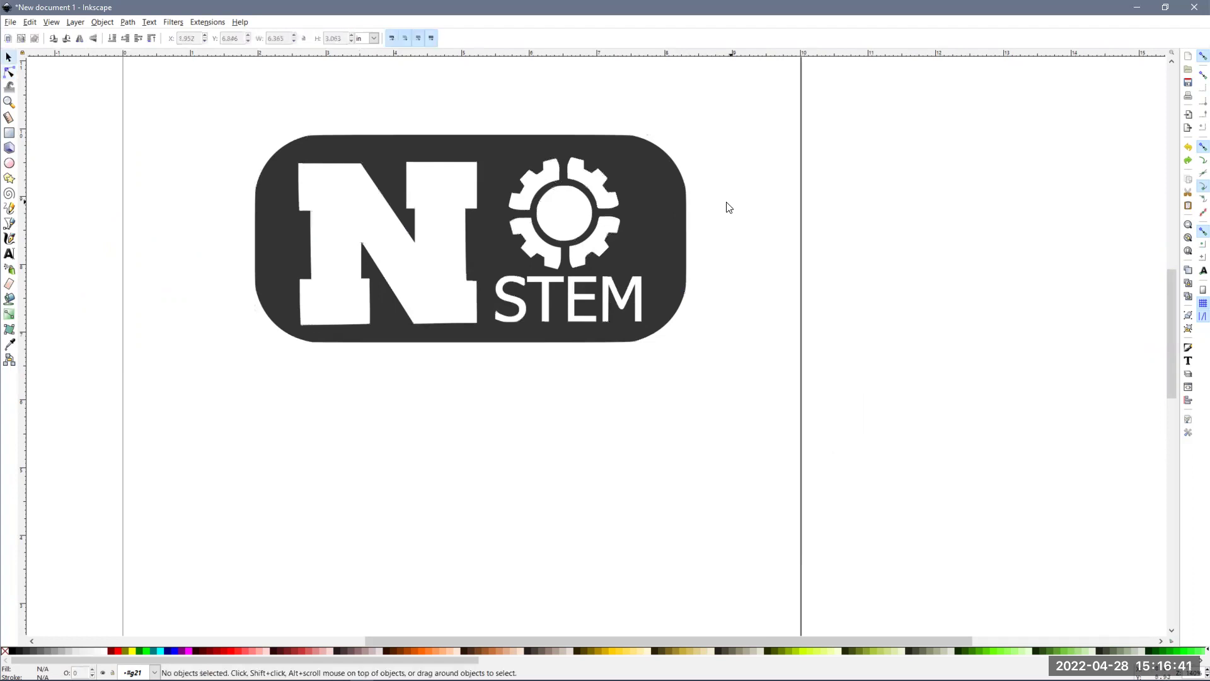
click(664, 216)
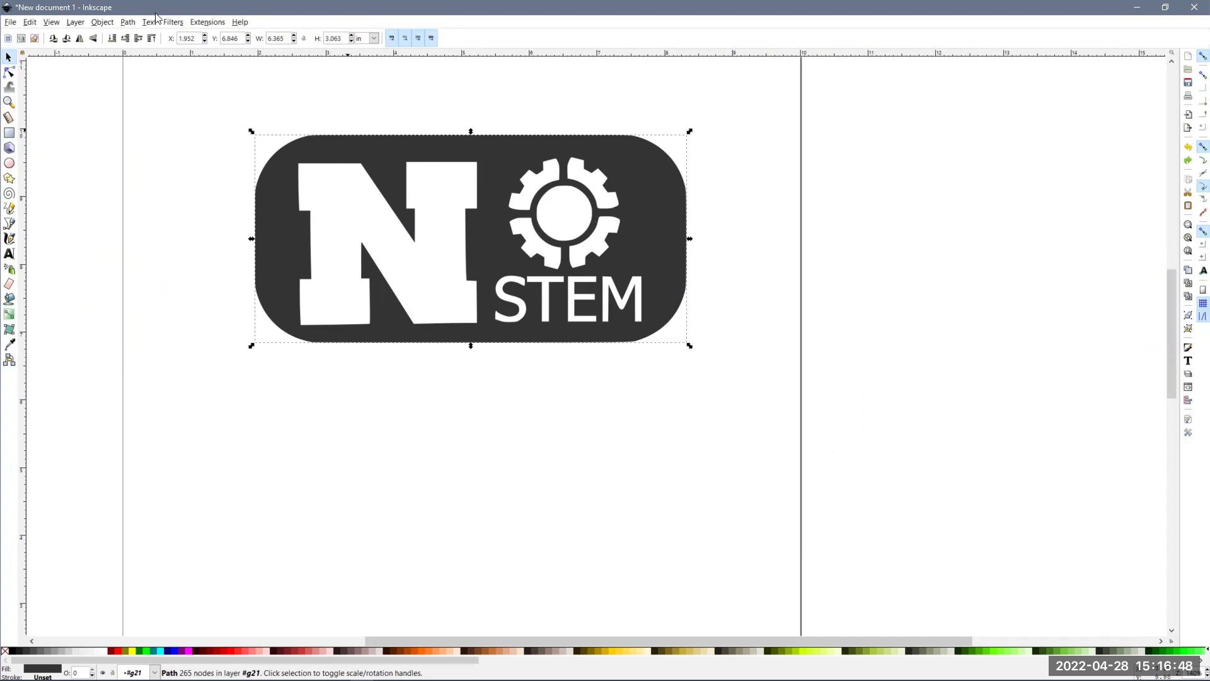
click(126, 22)
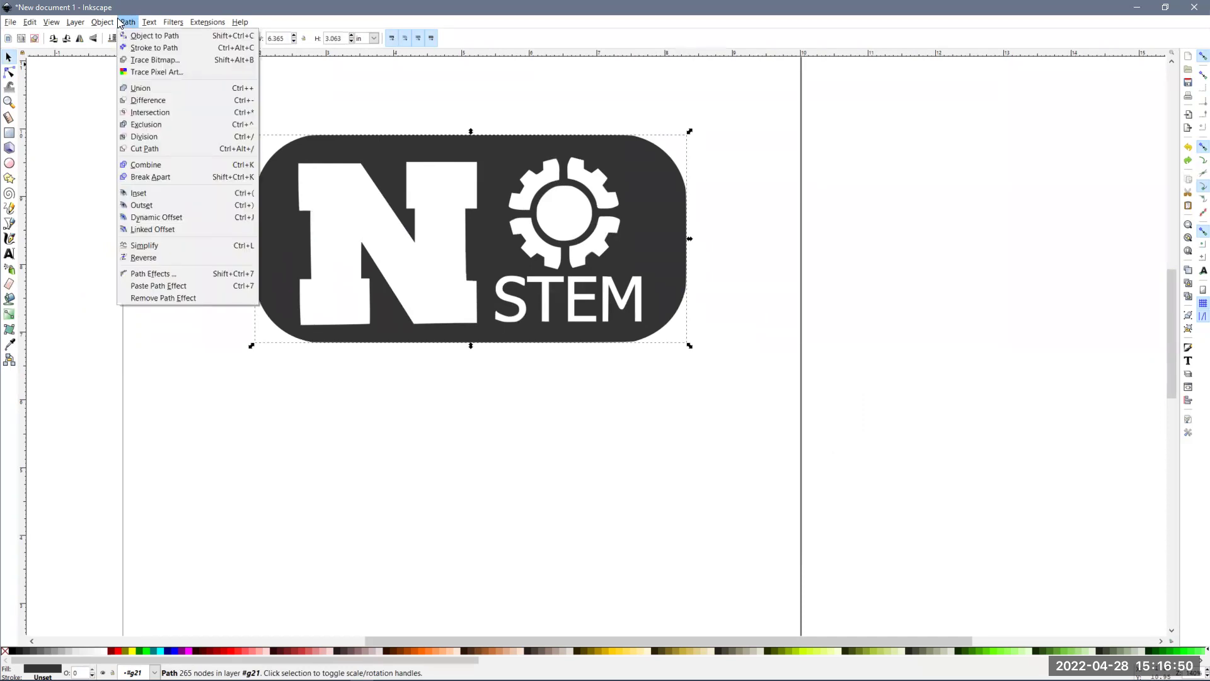
click(121, 23)
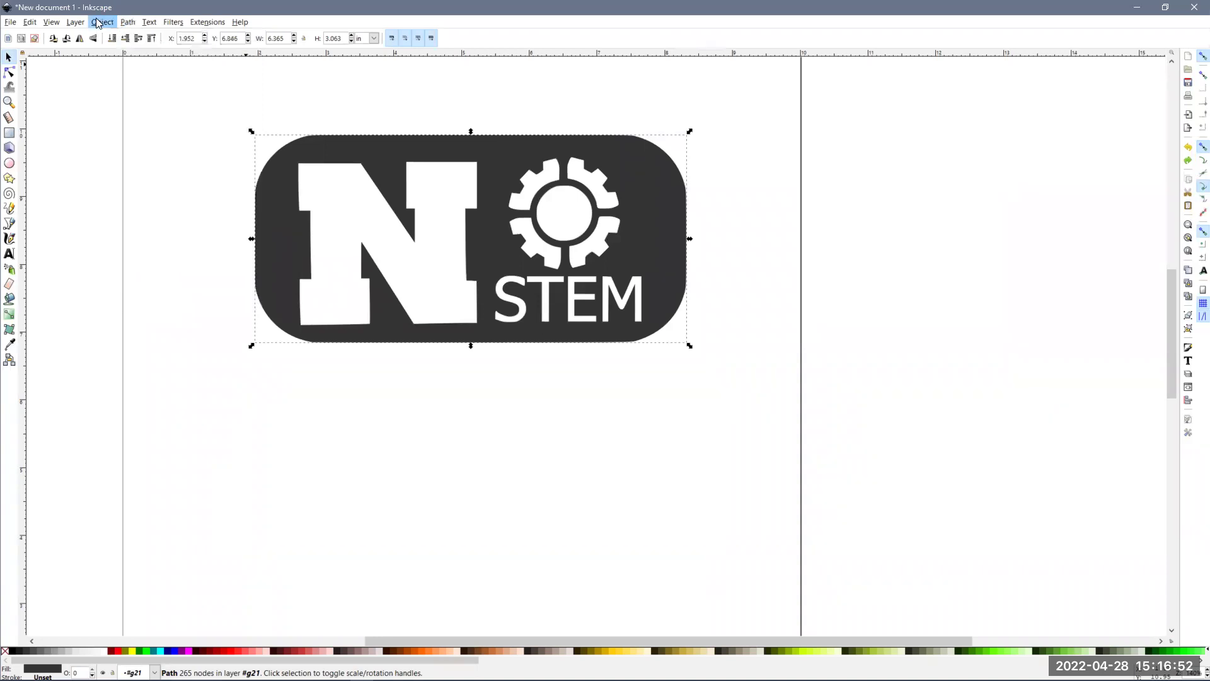
click(102, 22)
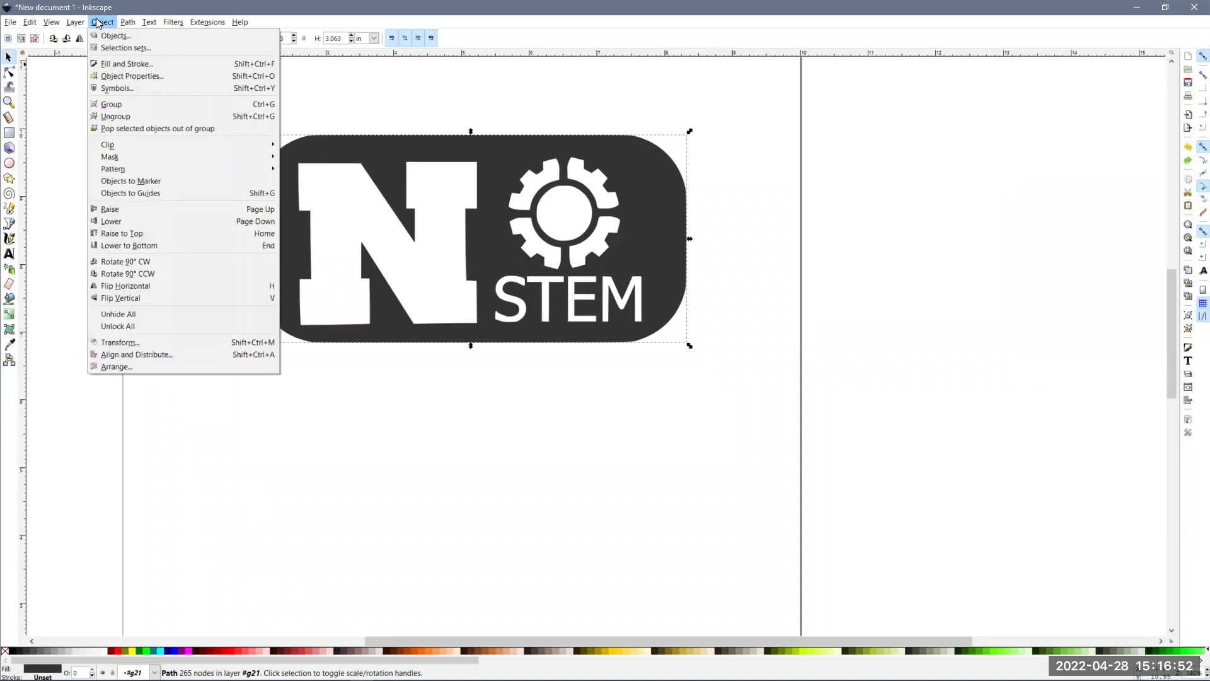
click(126, 64)
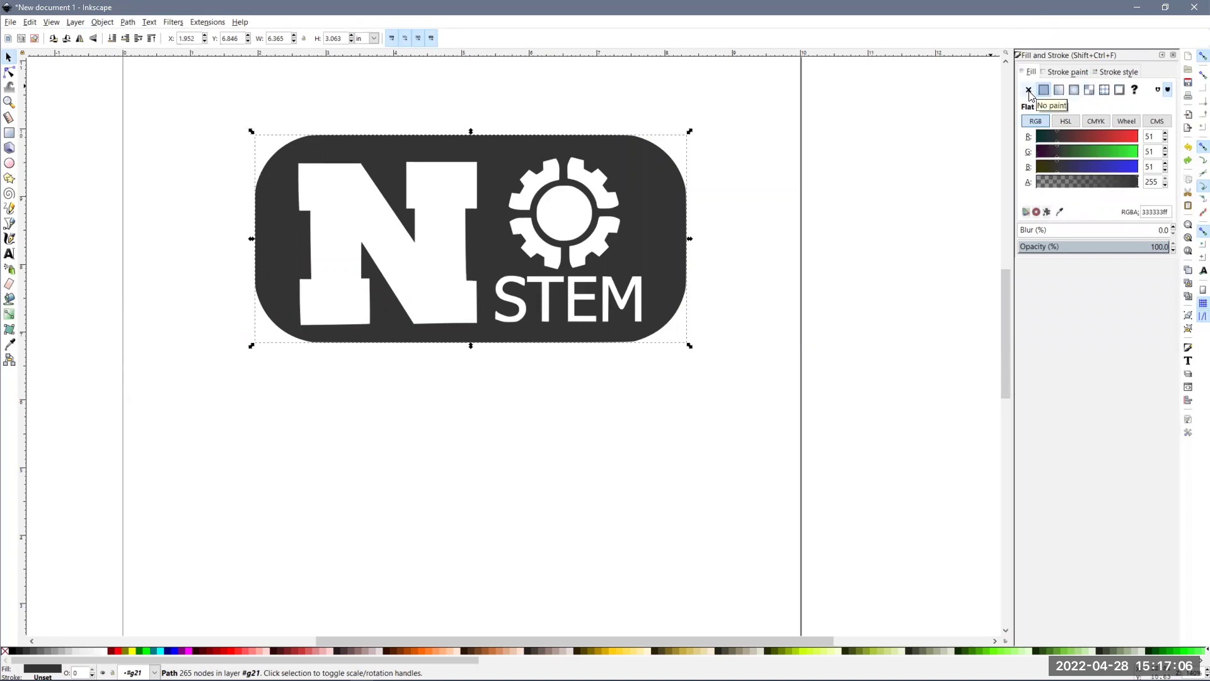
click(1028, 92)
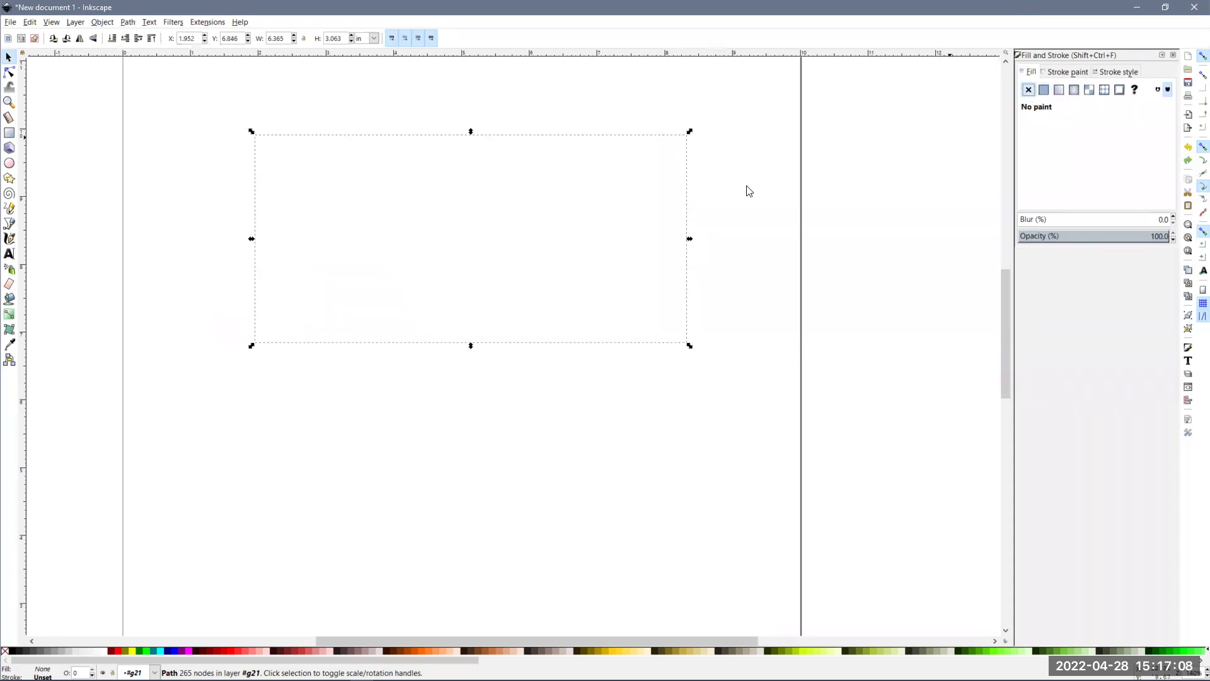
- Give the outline a flat red ff0000ff stroke, then close the panel and deselect
click(1066, 72)
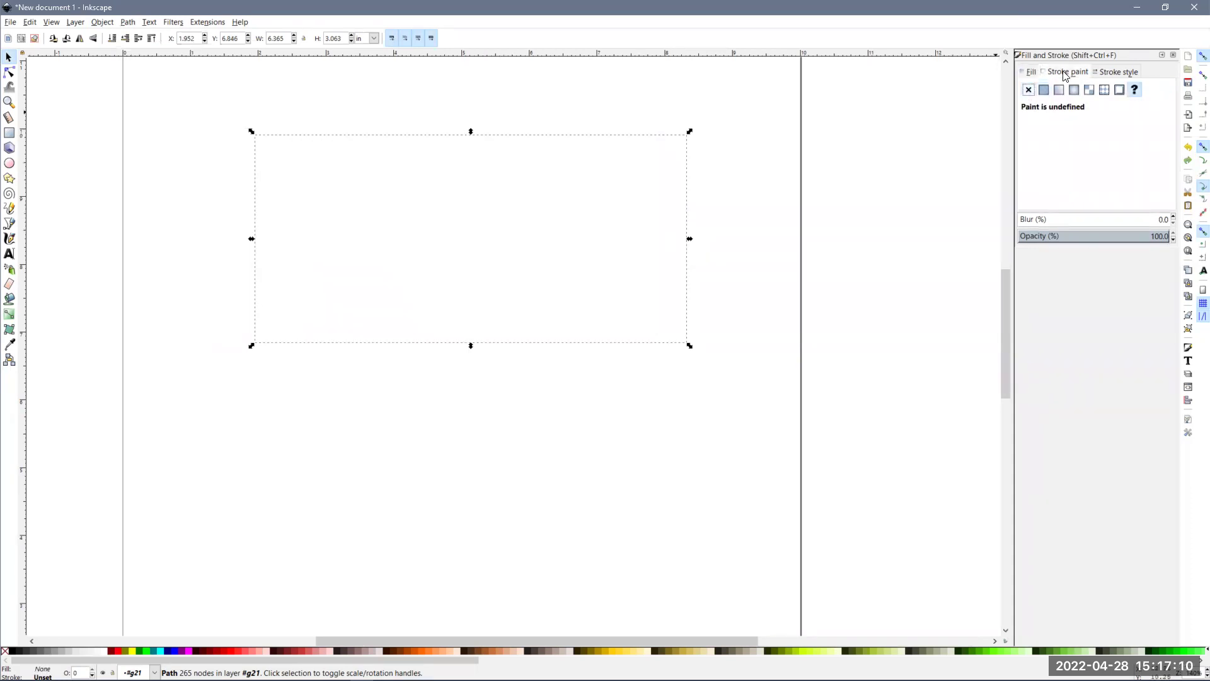
click(1044, 89)
drag(1057, 140, 1140, 138)
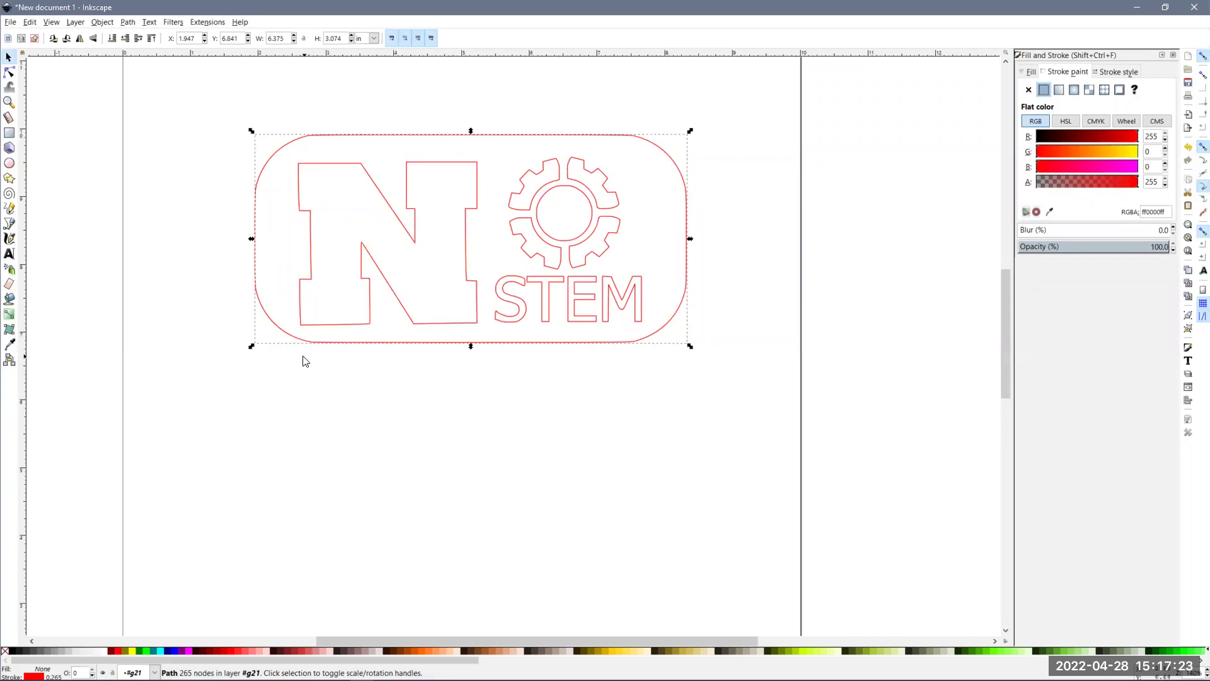
click(1172, 55)
click(895, 206)
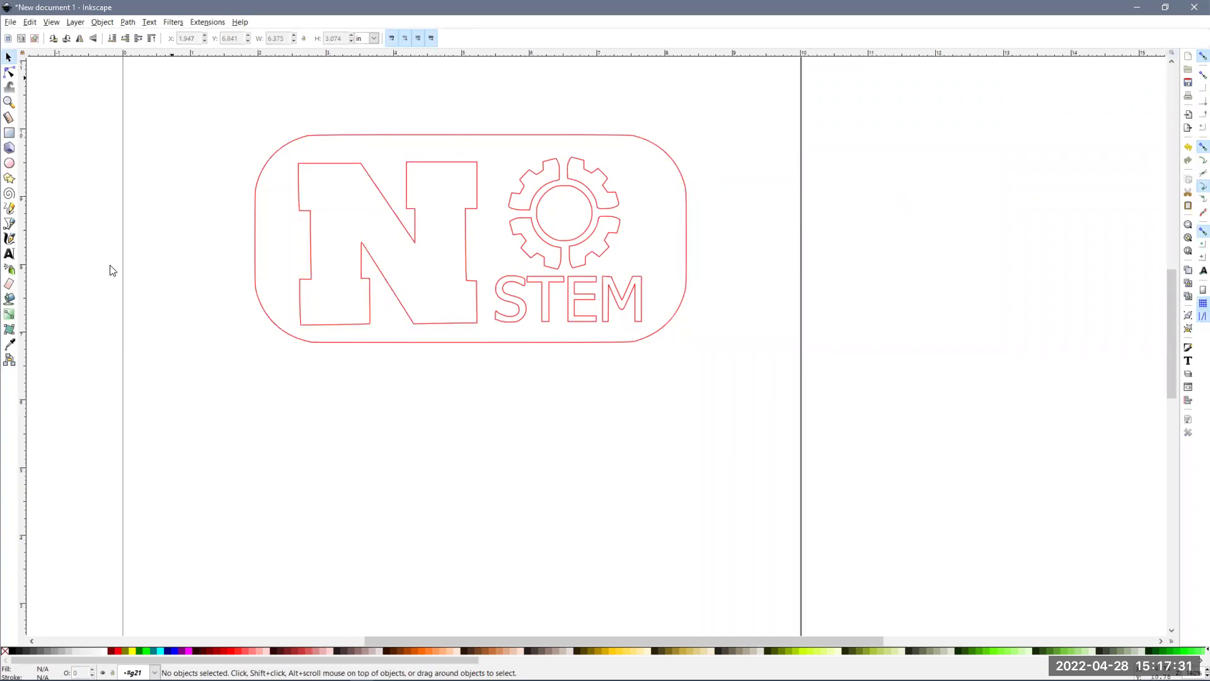
click(620, 207)
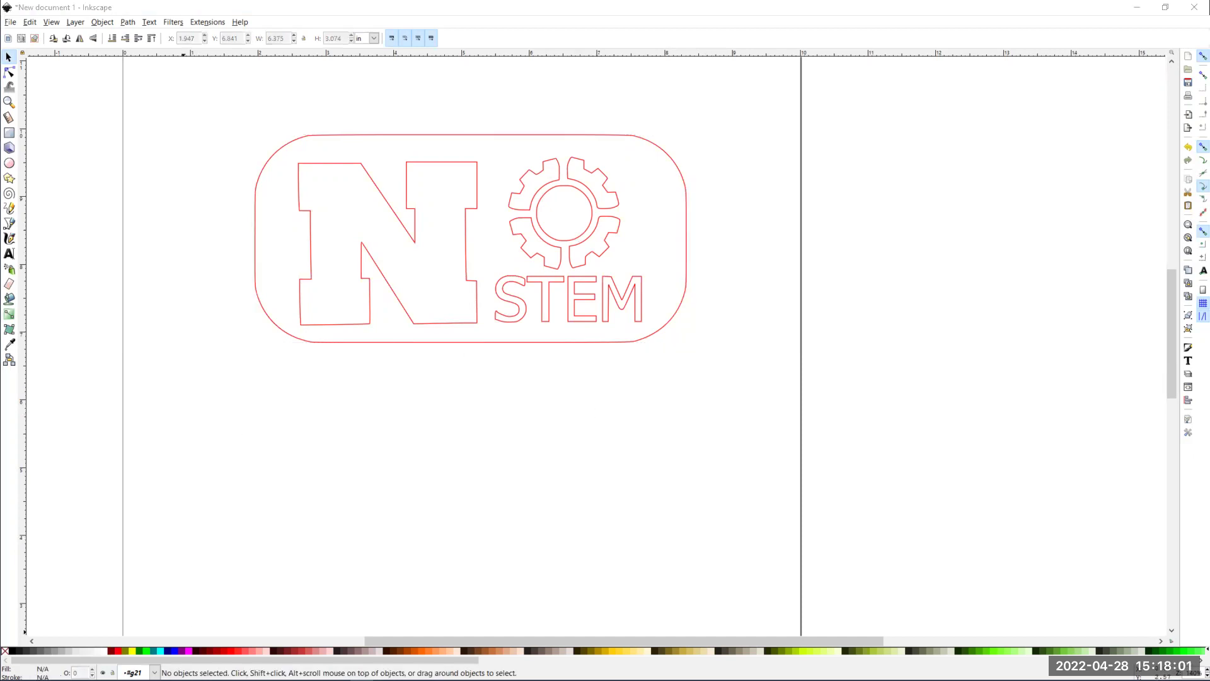
- Switch to the FLORA Wearable Technology Project doc in Chrome and scroll to its criteria
key(alt+Tab)
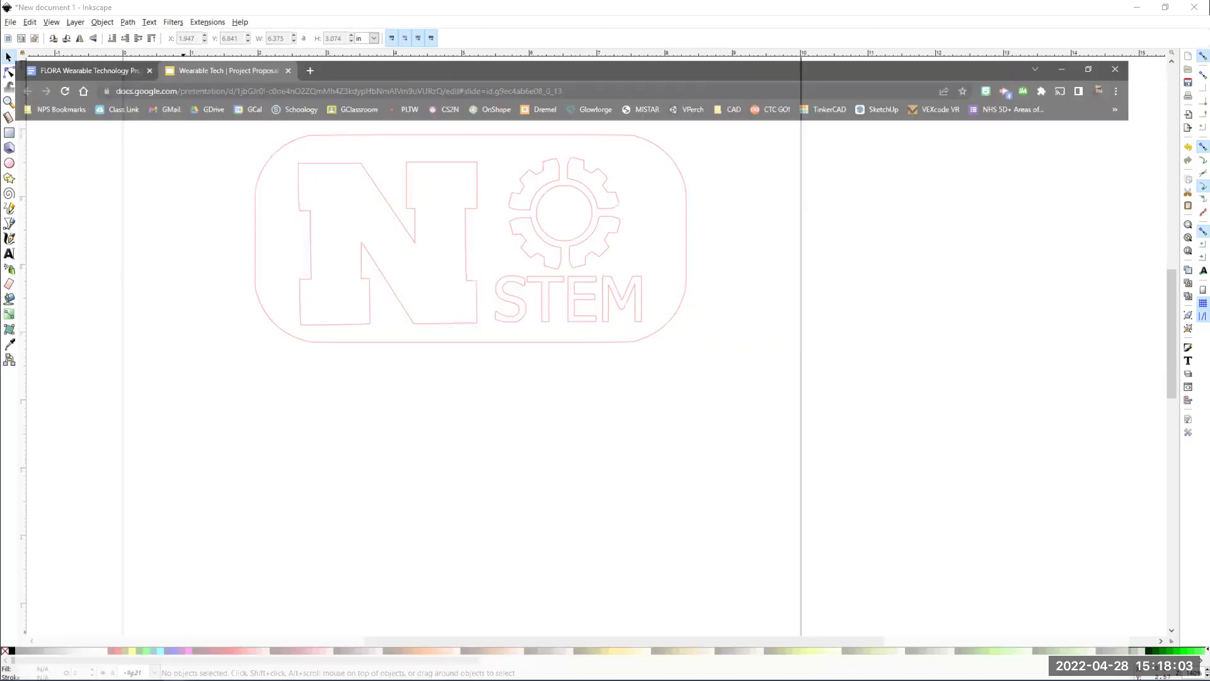
click(89, 11)
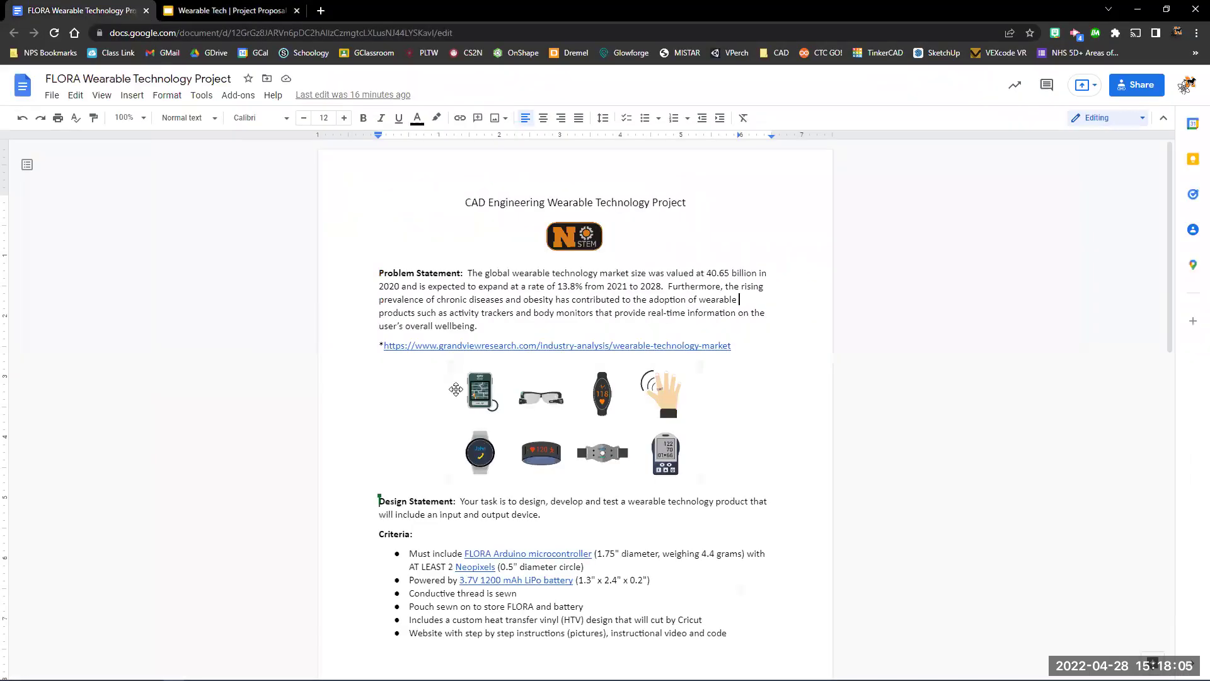
scroll(651, 532, down, 1)
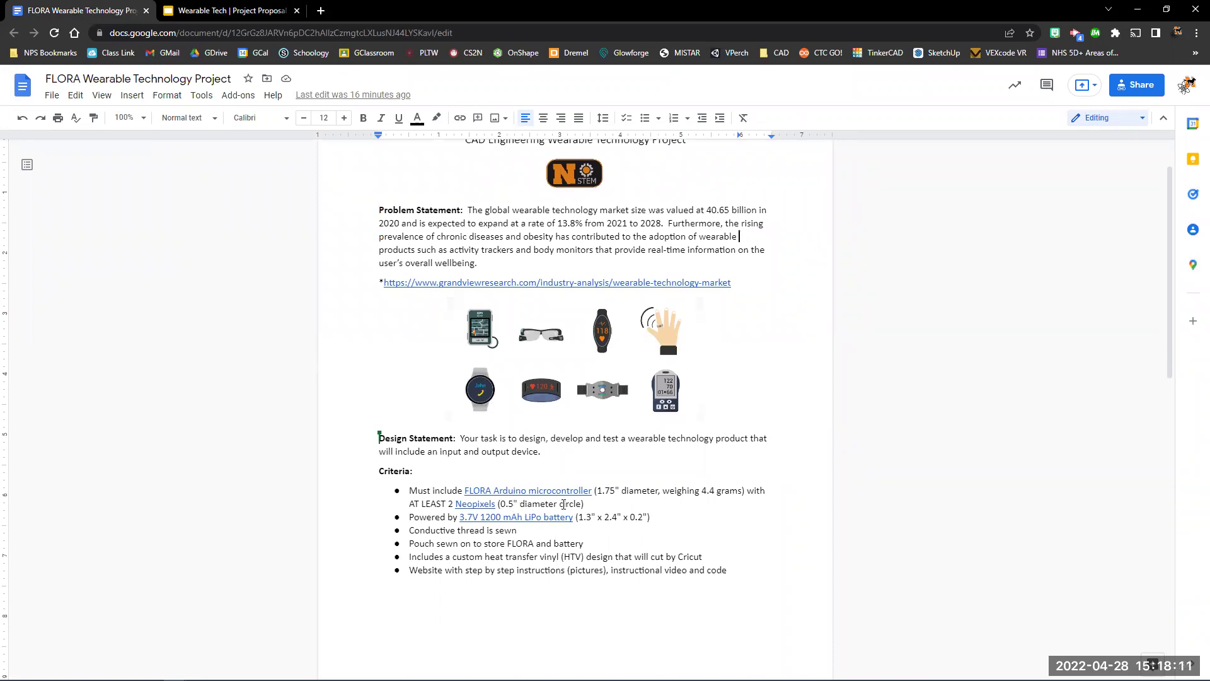
- In Inkscape, view the red outline's 265 nodes, then reselect the whole 6.375 × 3.074 in path
click(1137, 9)
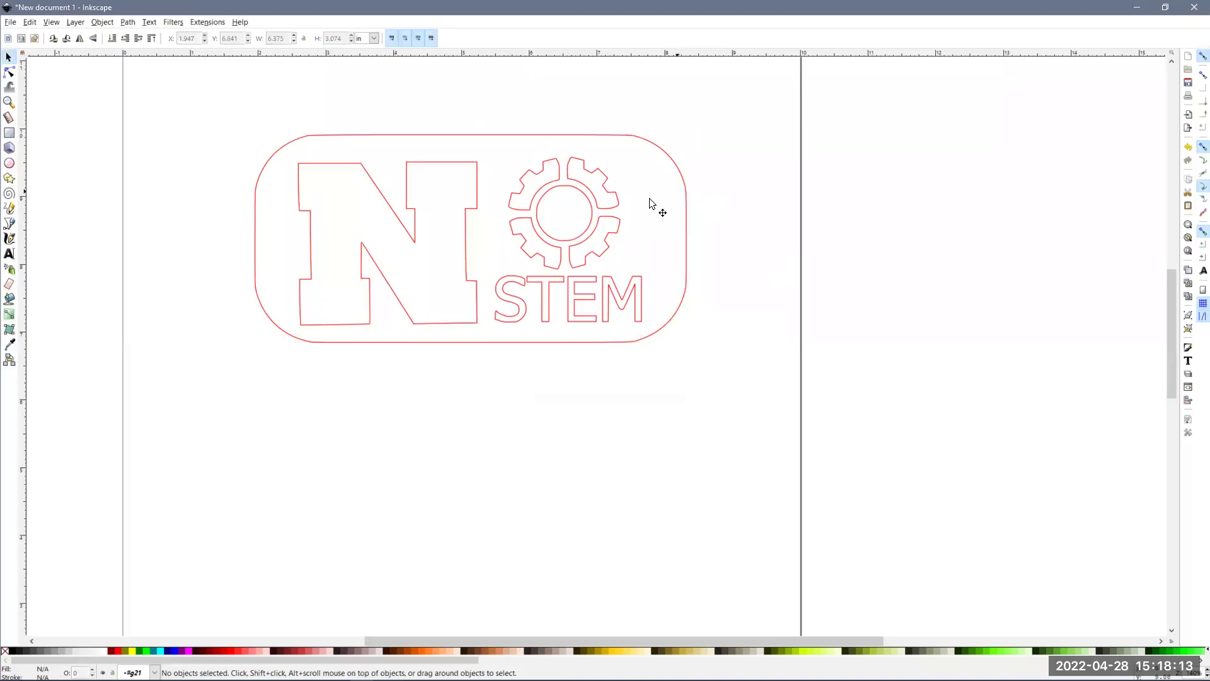
click(570, 236)
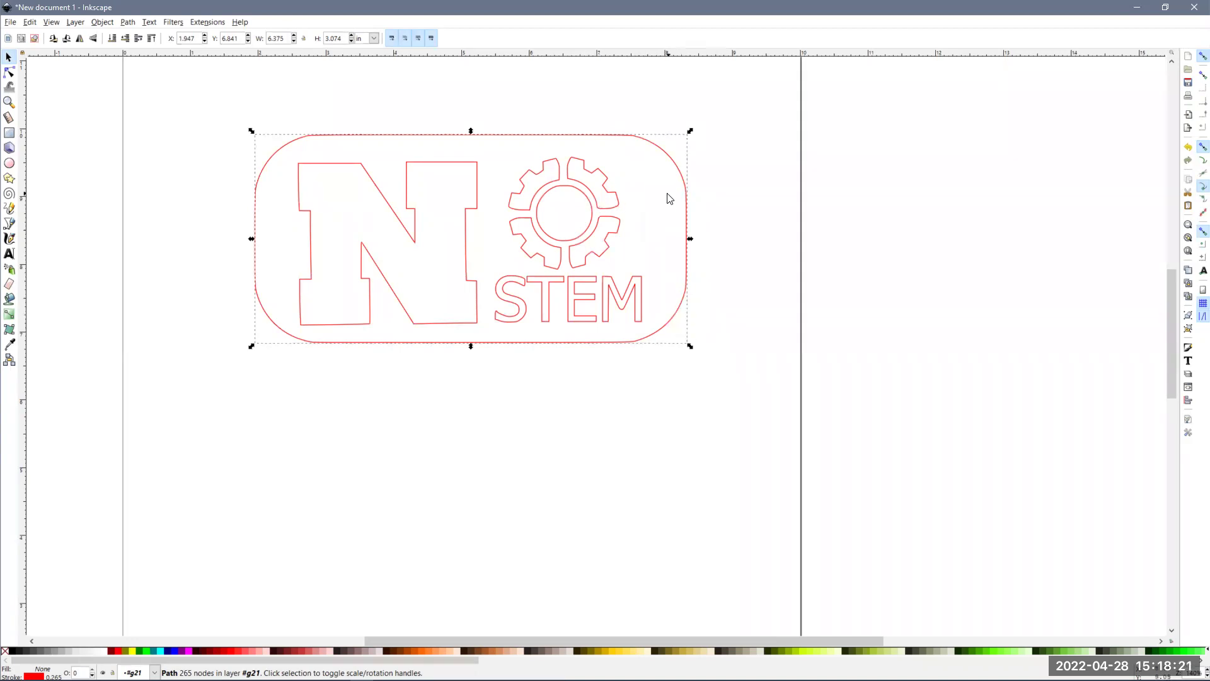
scroll(671, 192, up, 3)
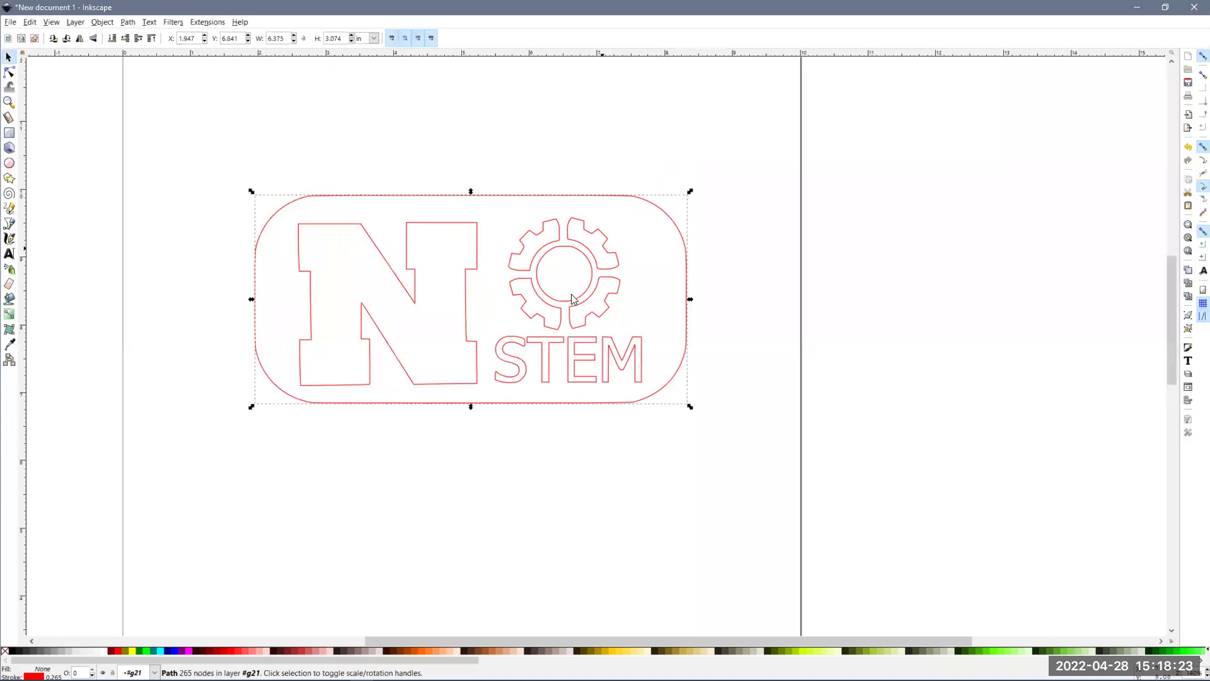
key(Escape)
double_click(574, 299)
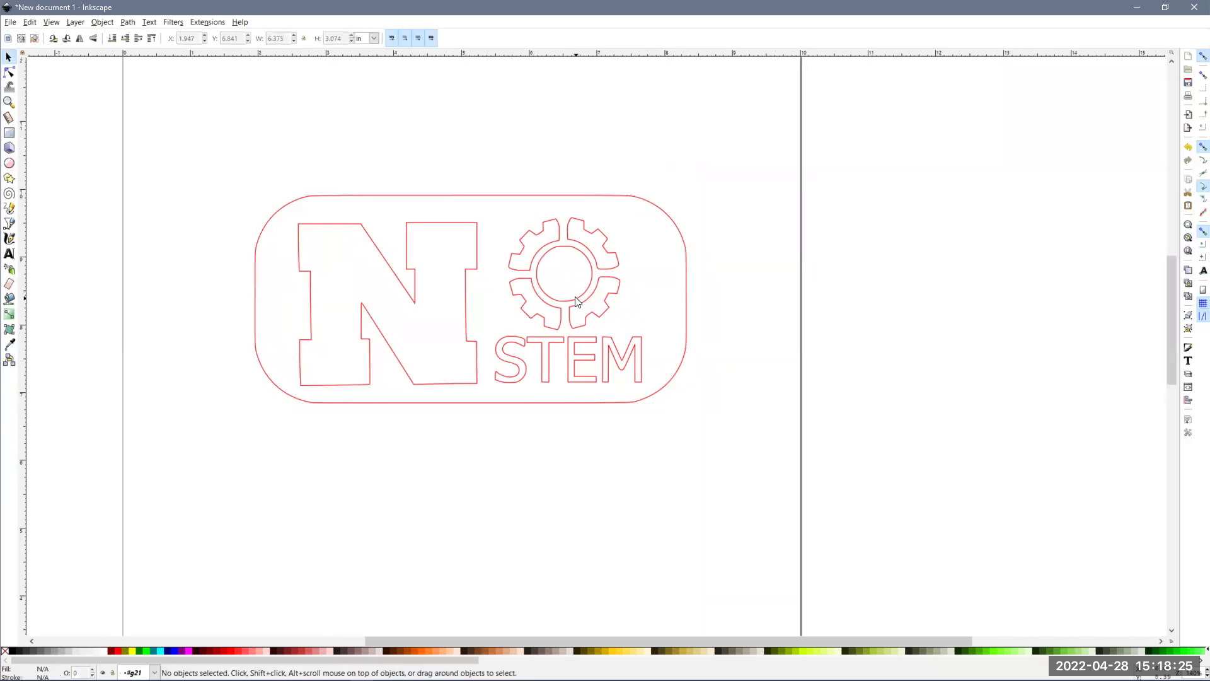
double_click(574, 301)
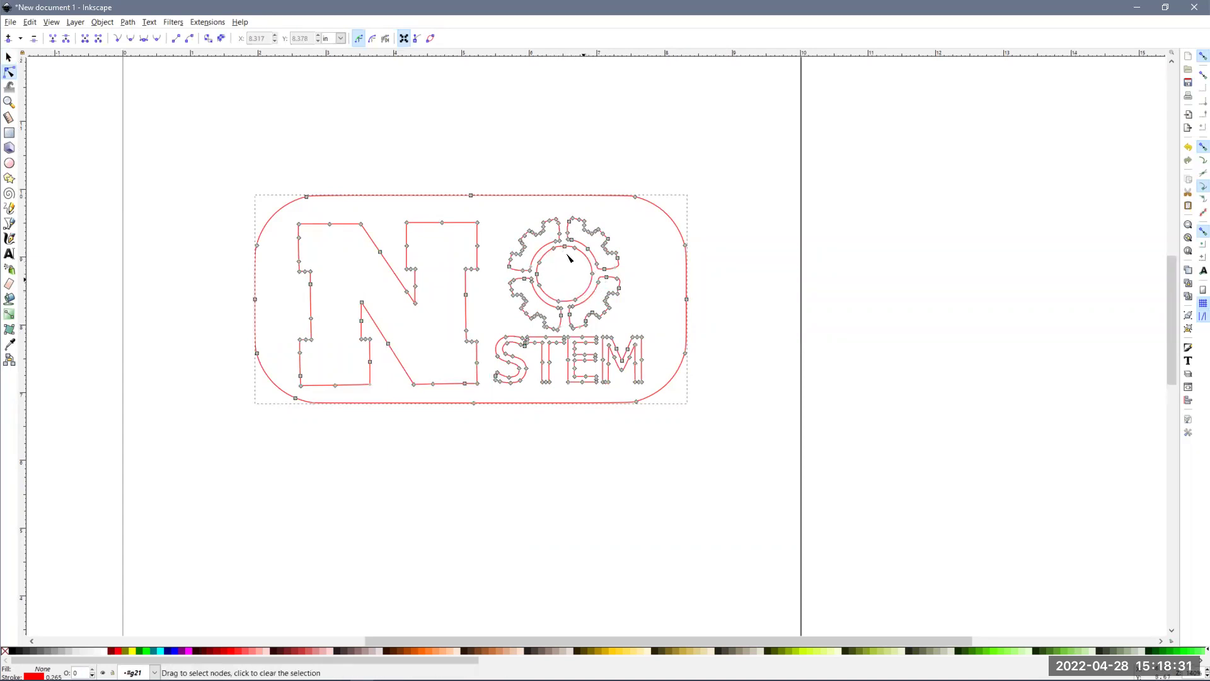
click(746, 294)
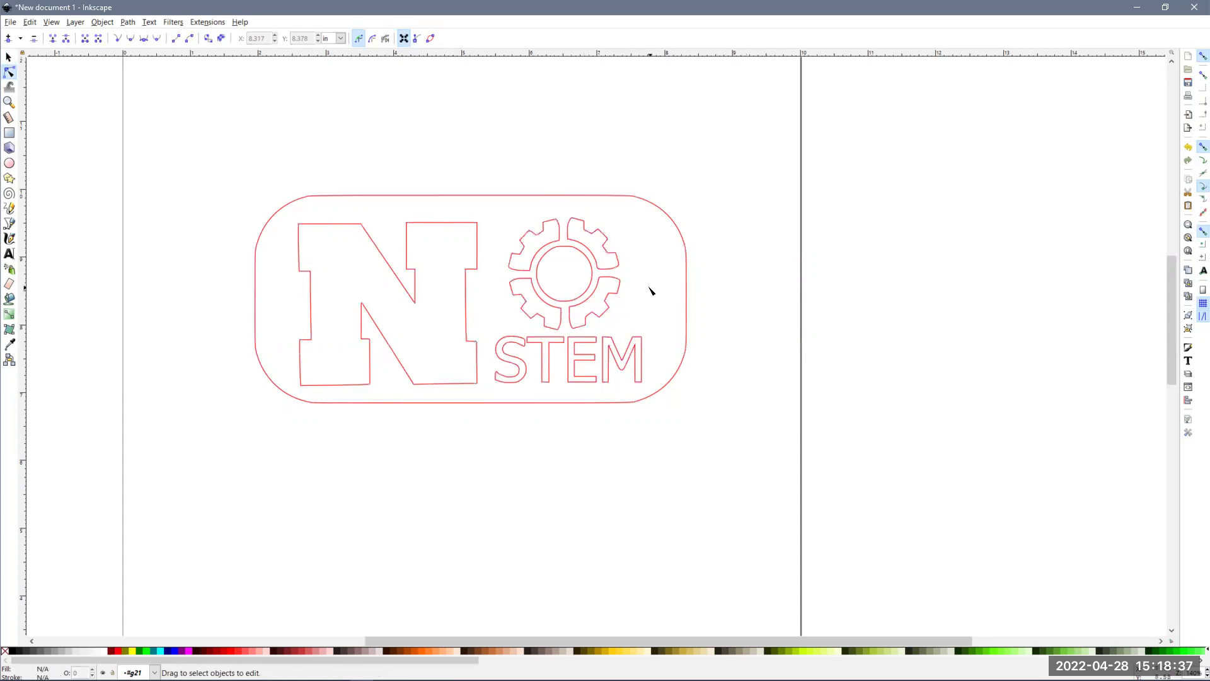
key(s)
click(627, 198)
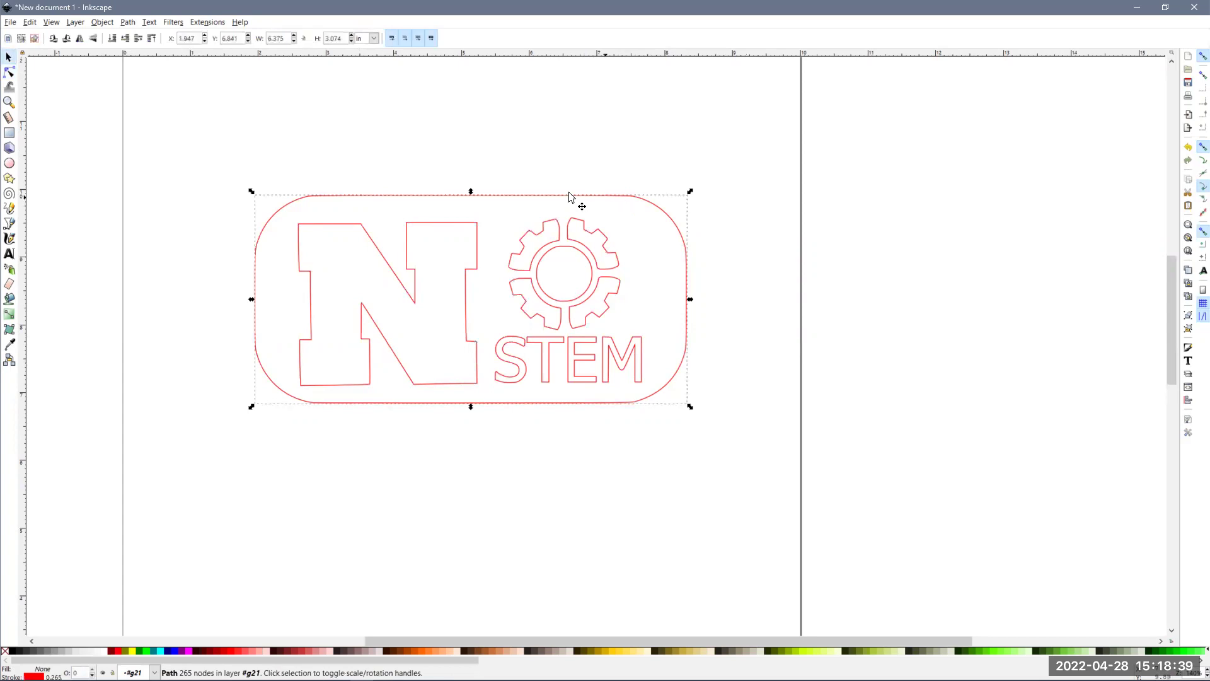
- Apply Path > Break Apart to the logo path
click(112, 25)
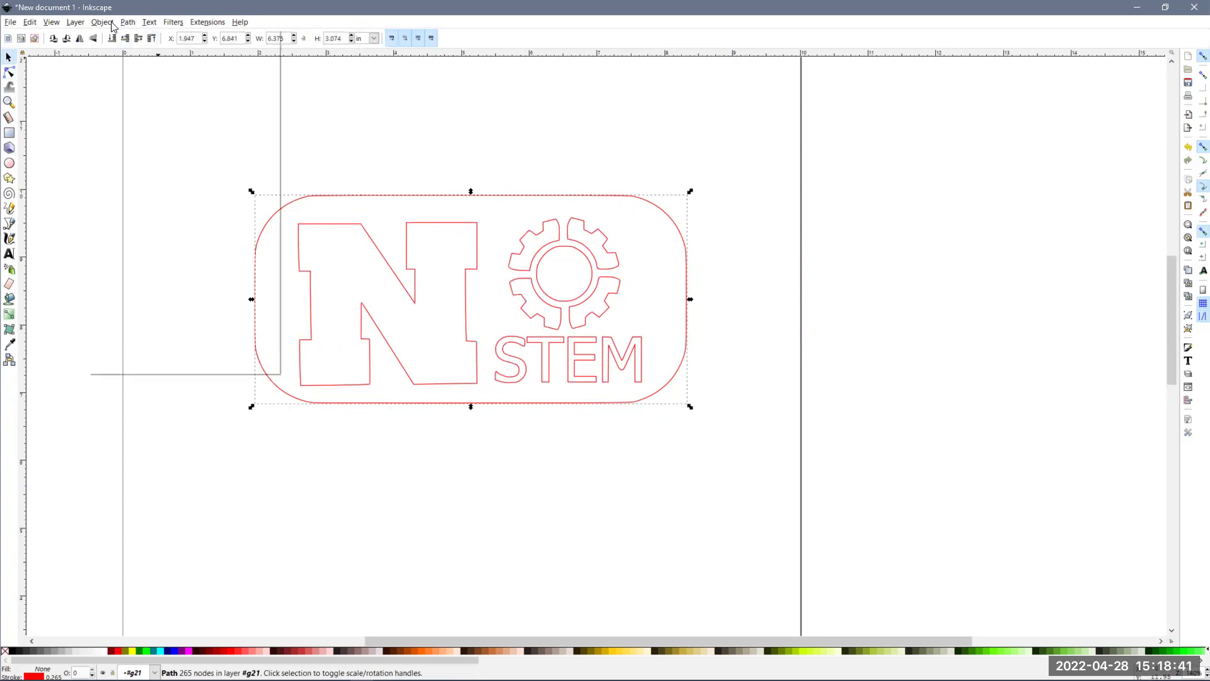
mouse_move(132, 24)
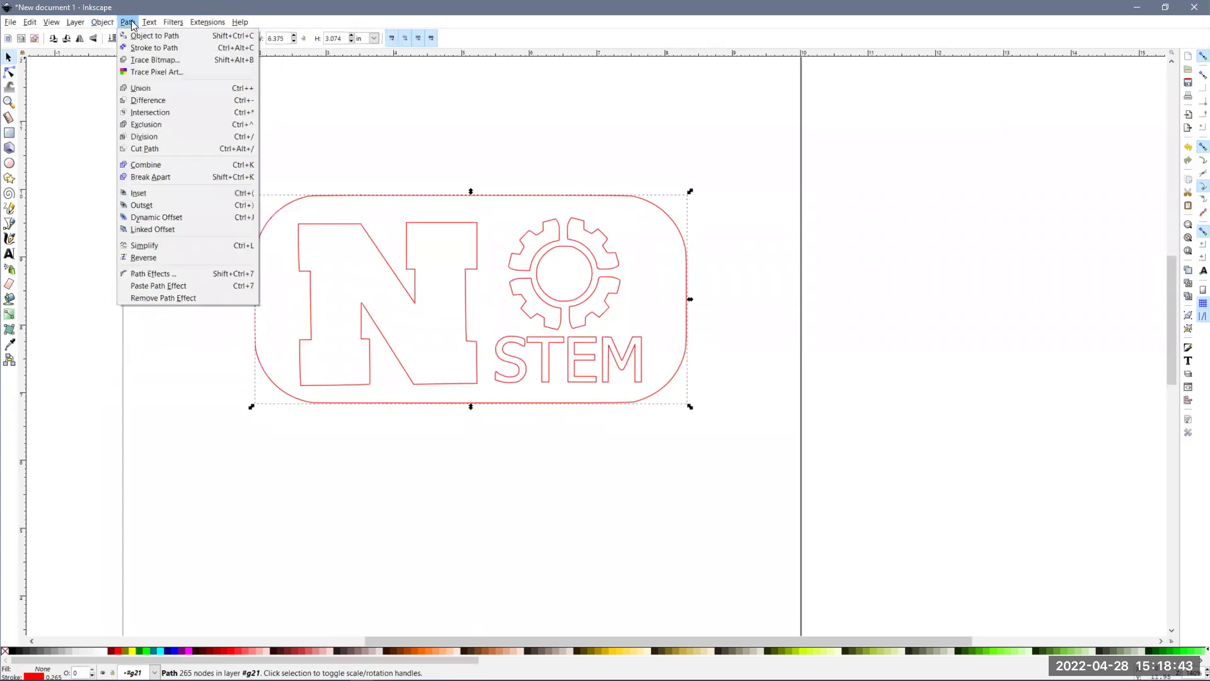
click(147, 177)
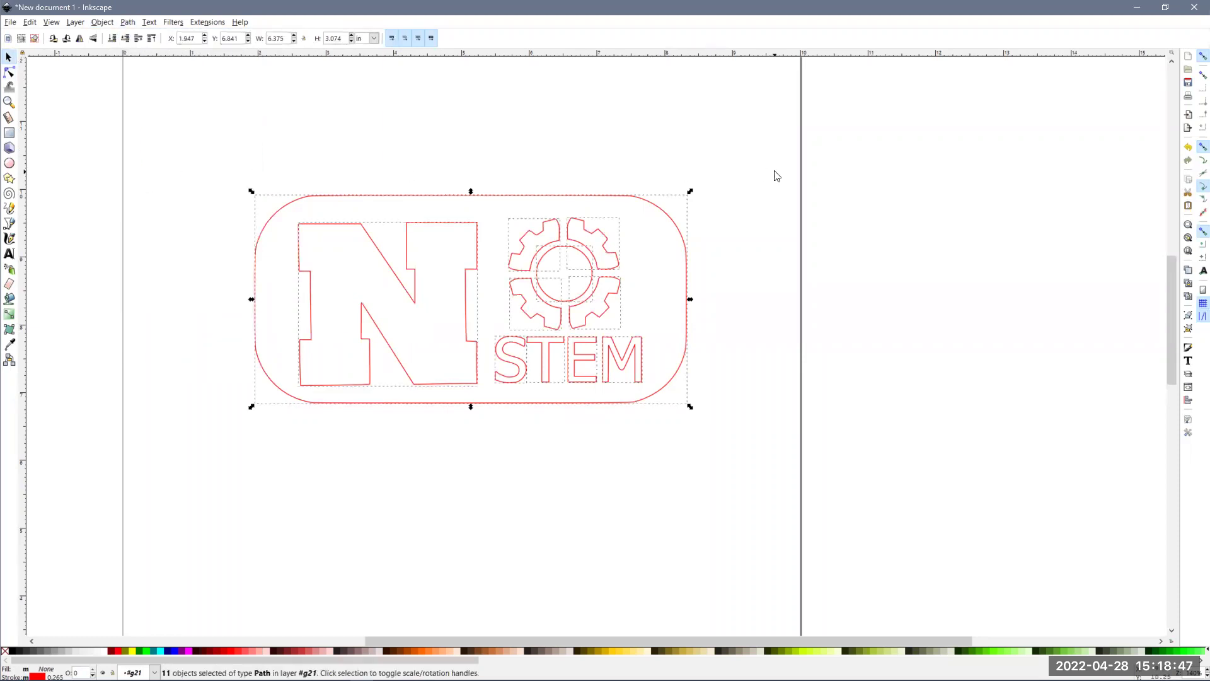
- Check the separated pieces by selecting the gear's inner circle and upper teeth
click(691, 246)
double_click(592, 272)
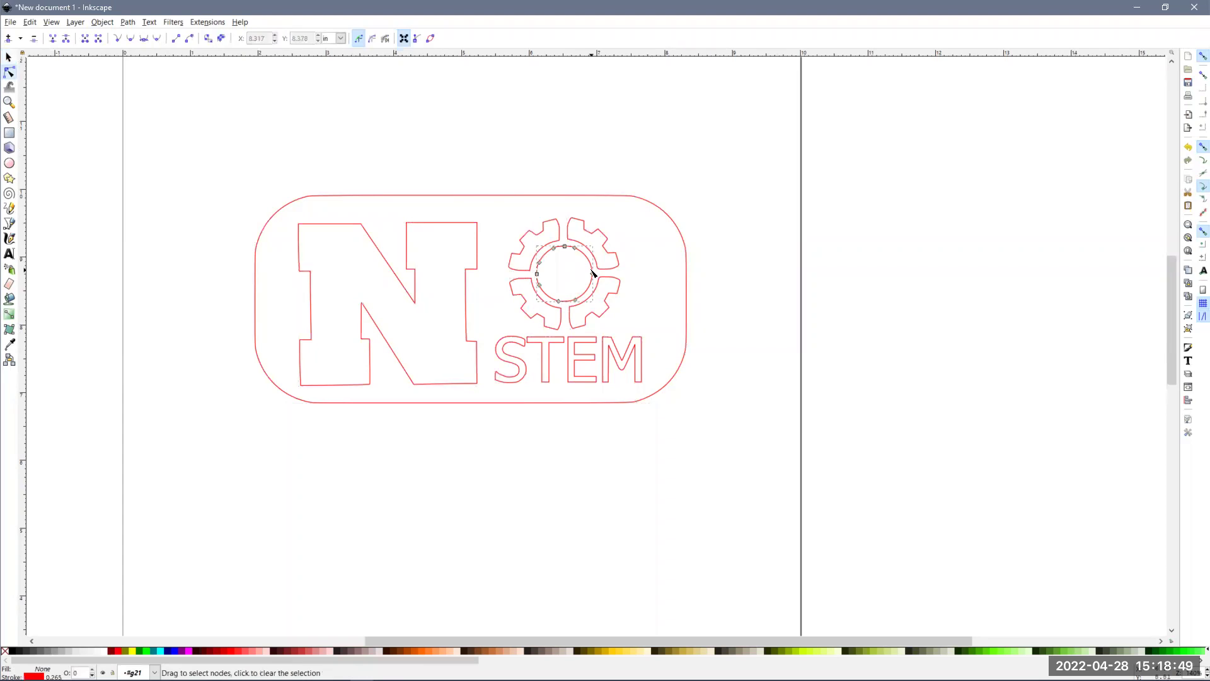
click(753, 286)
click(617, 265)
click(546, 242)
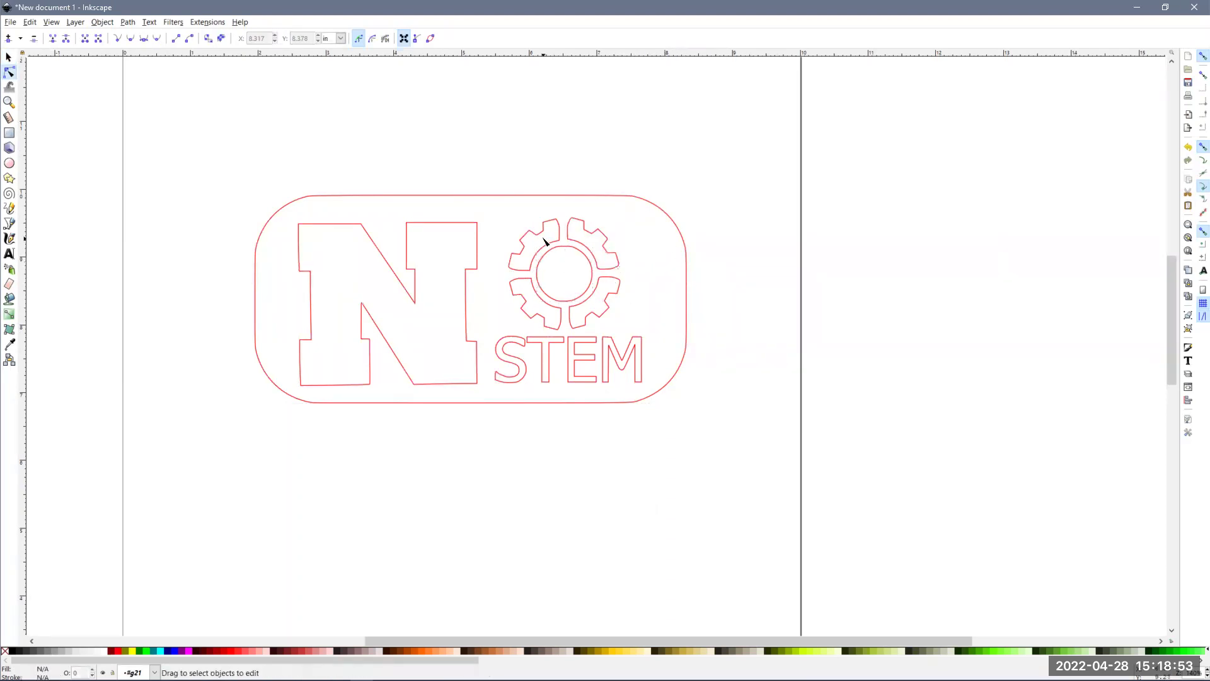
- Select the gear's 0.827 × 0.823 in inner circle and lock the width/height ratio
click(547, 222)
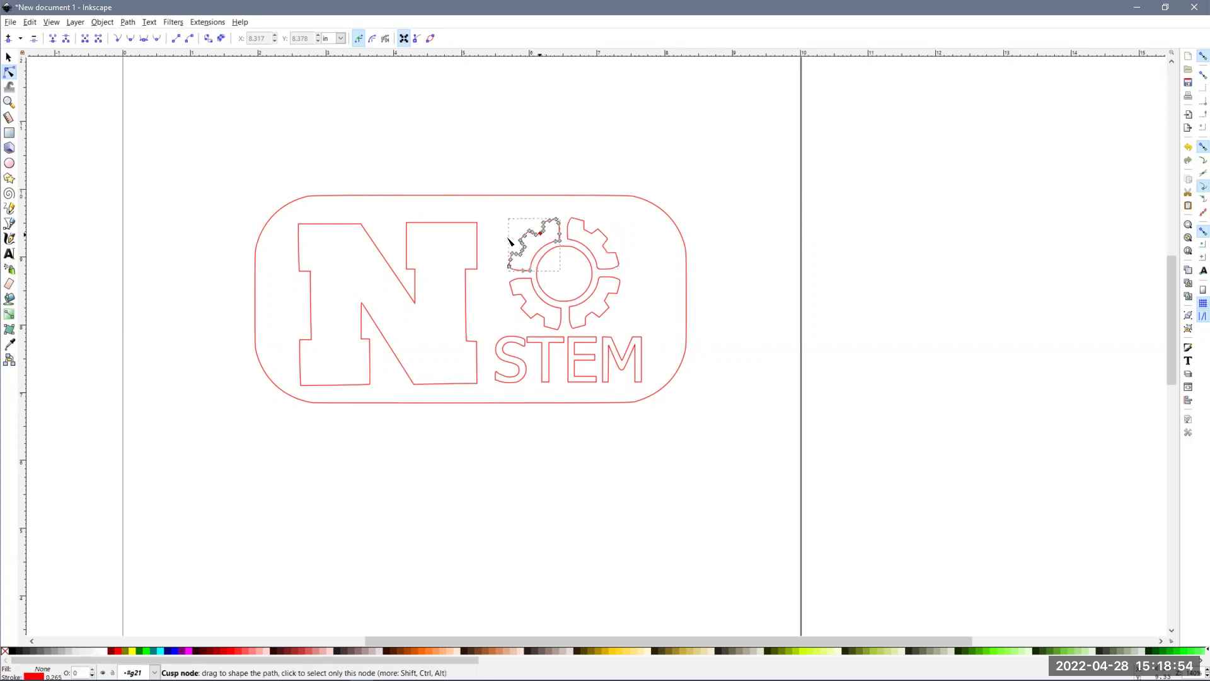
click(537, 146)
click(477, 234)
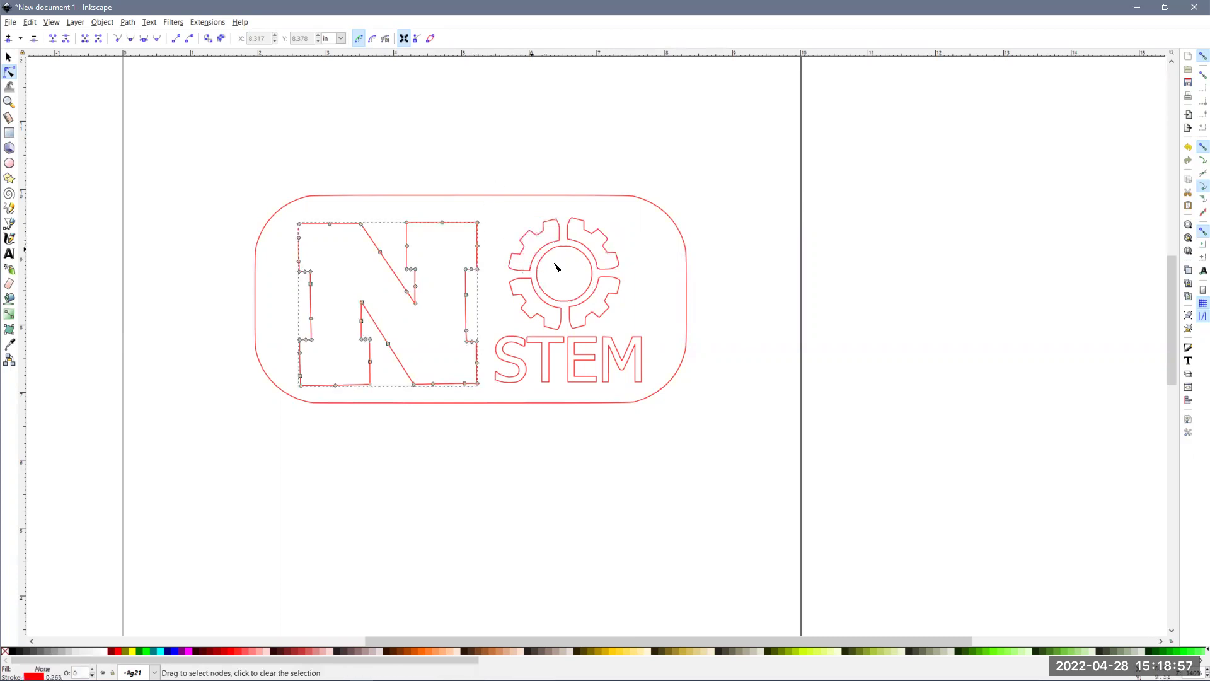
click(734, 295)
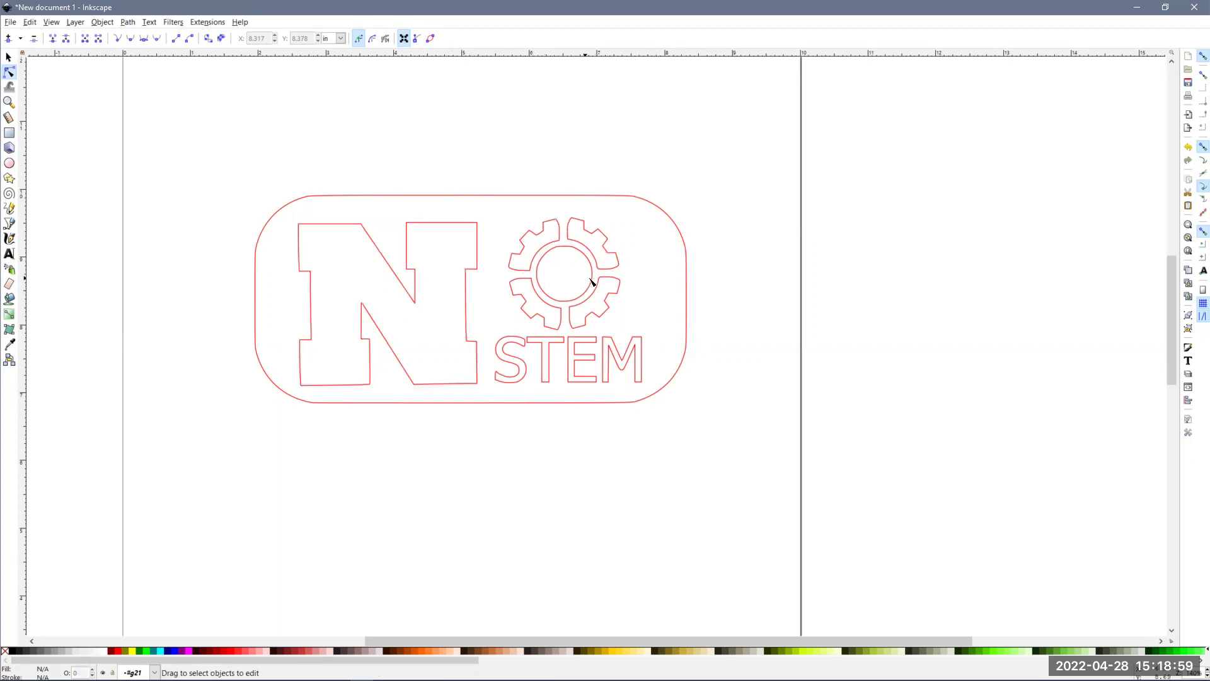
click(593, 282)
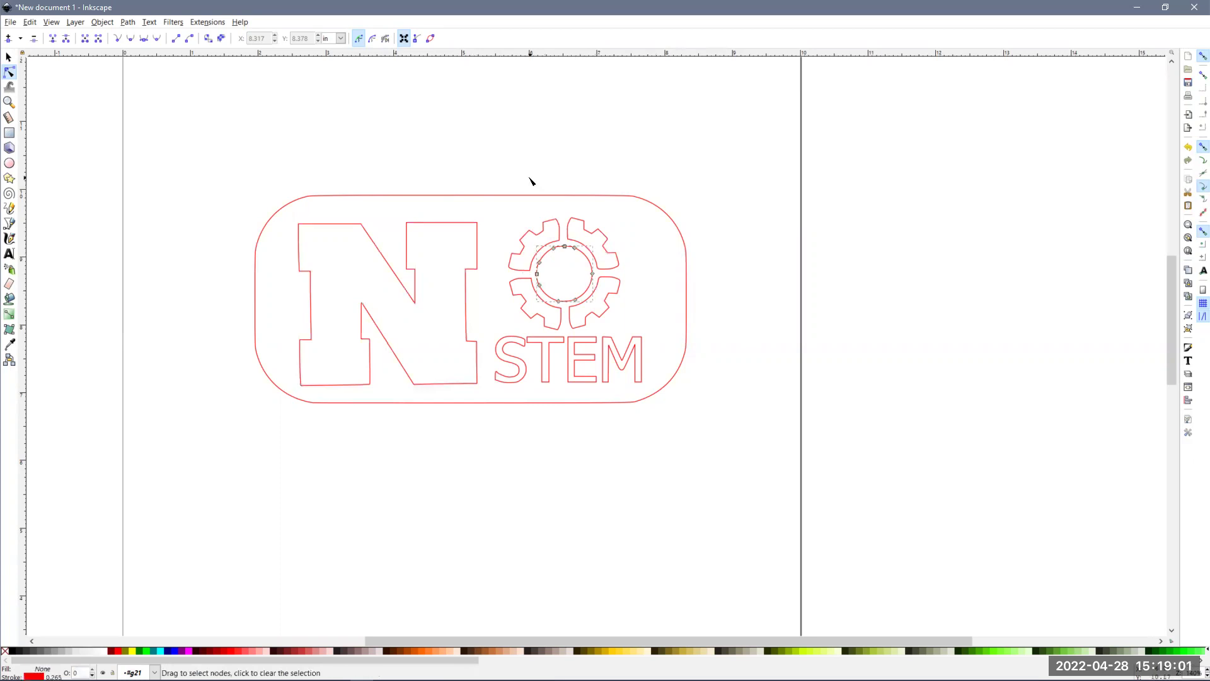
click(726, 226)
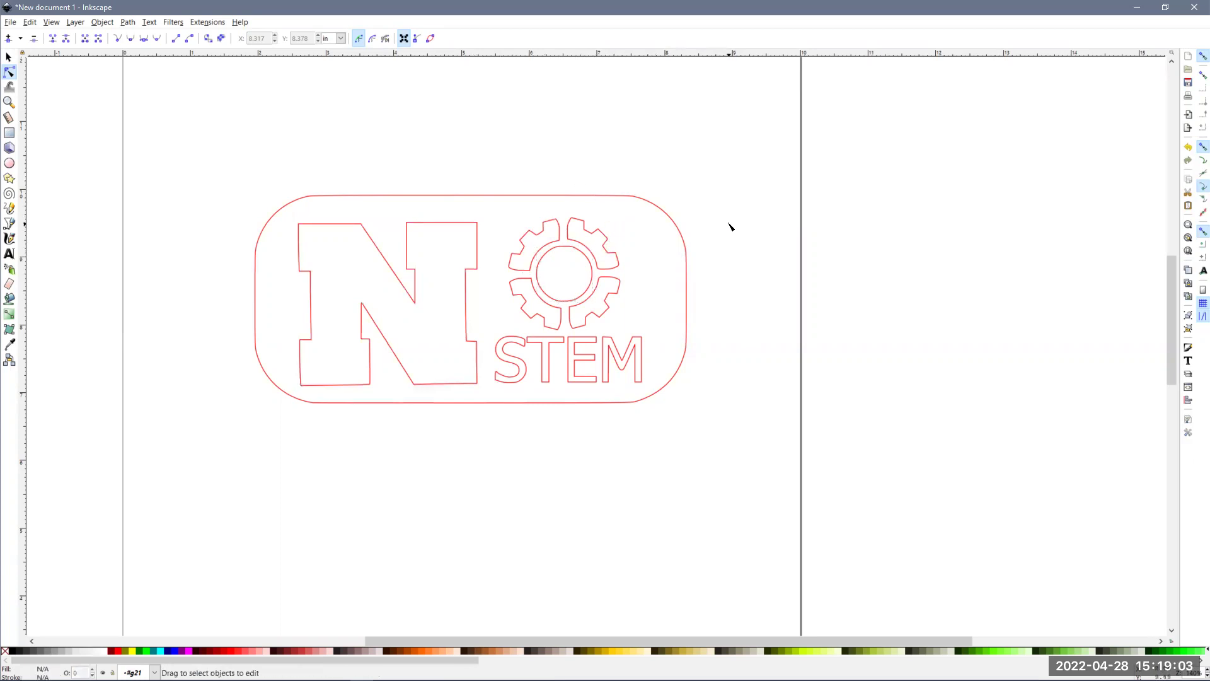
key(s)
click(592, 284)
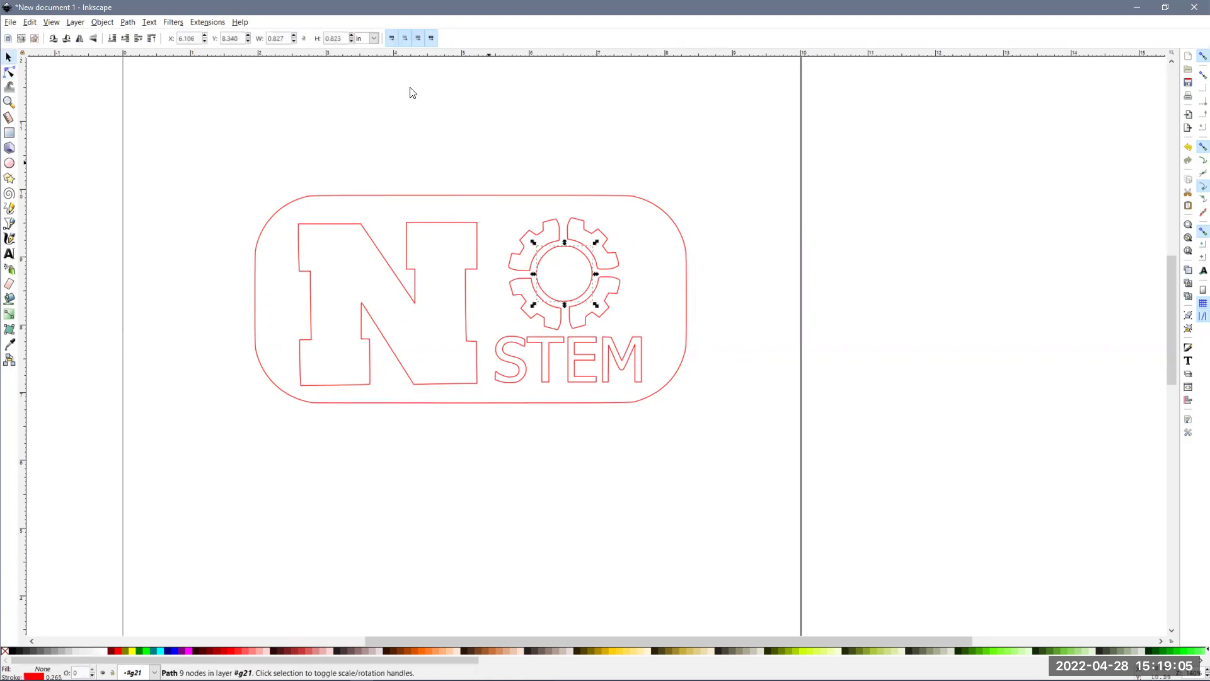
click(302, 39)
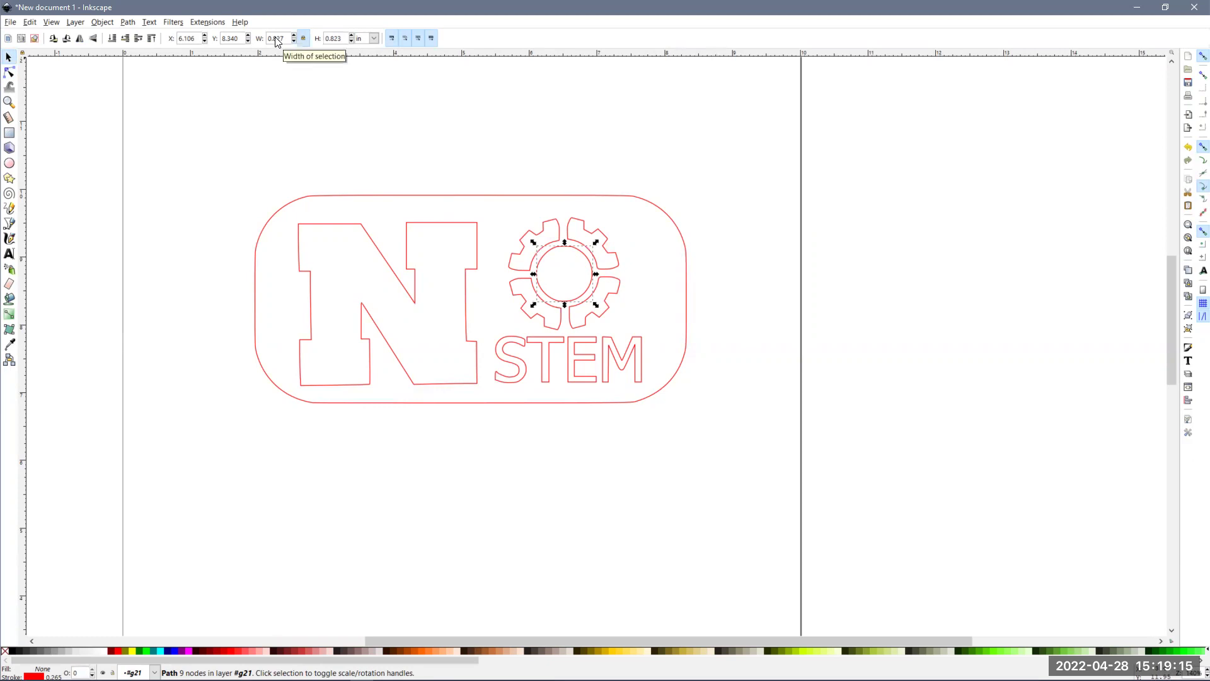
- Launch Windows Calculator from the Windows search
mouse_move(167, 678)
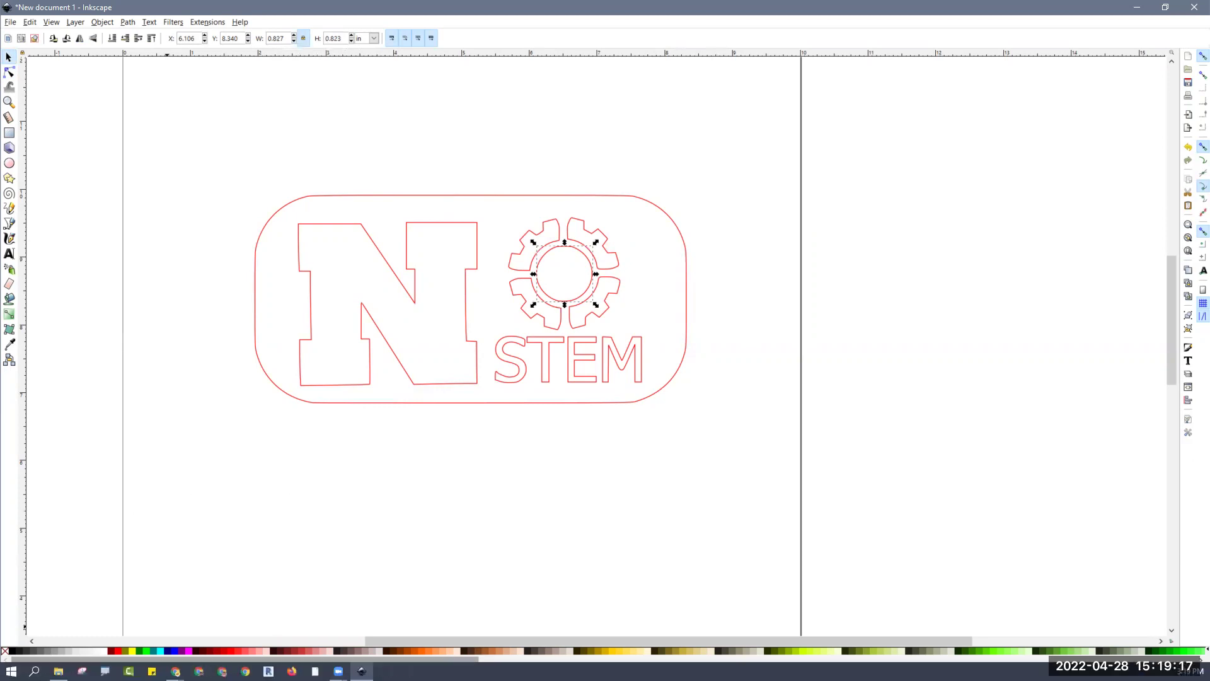
click(34, 671)
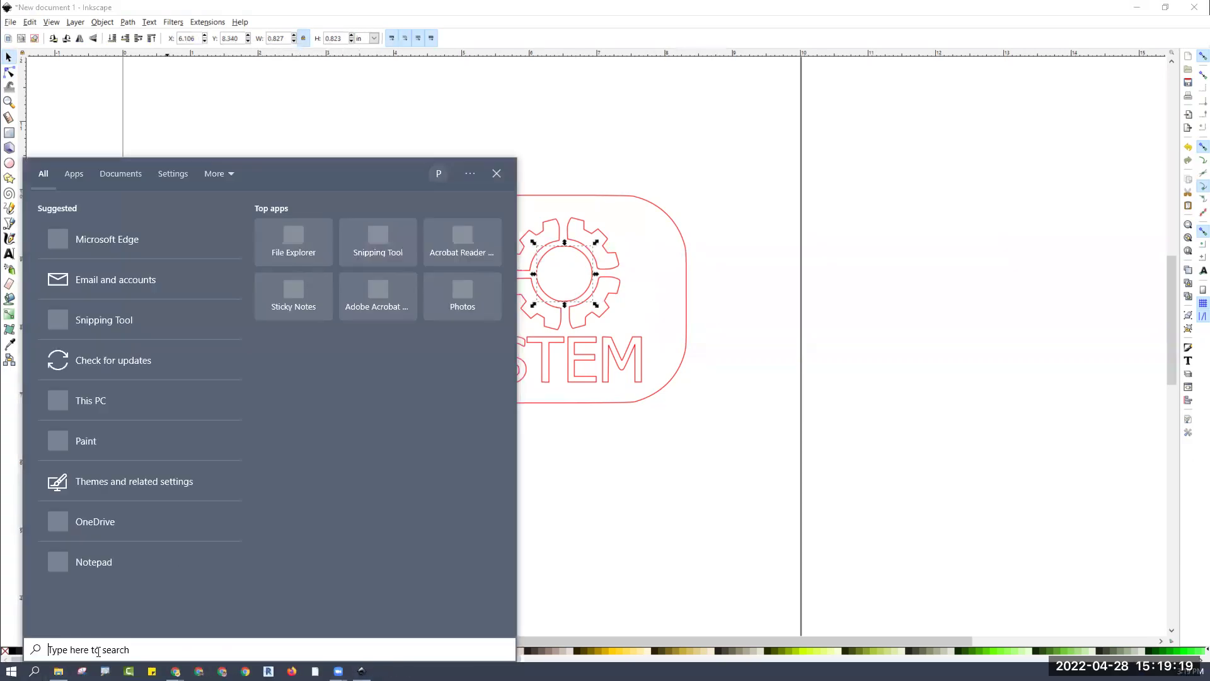
text(calculator)
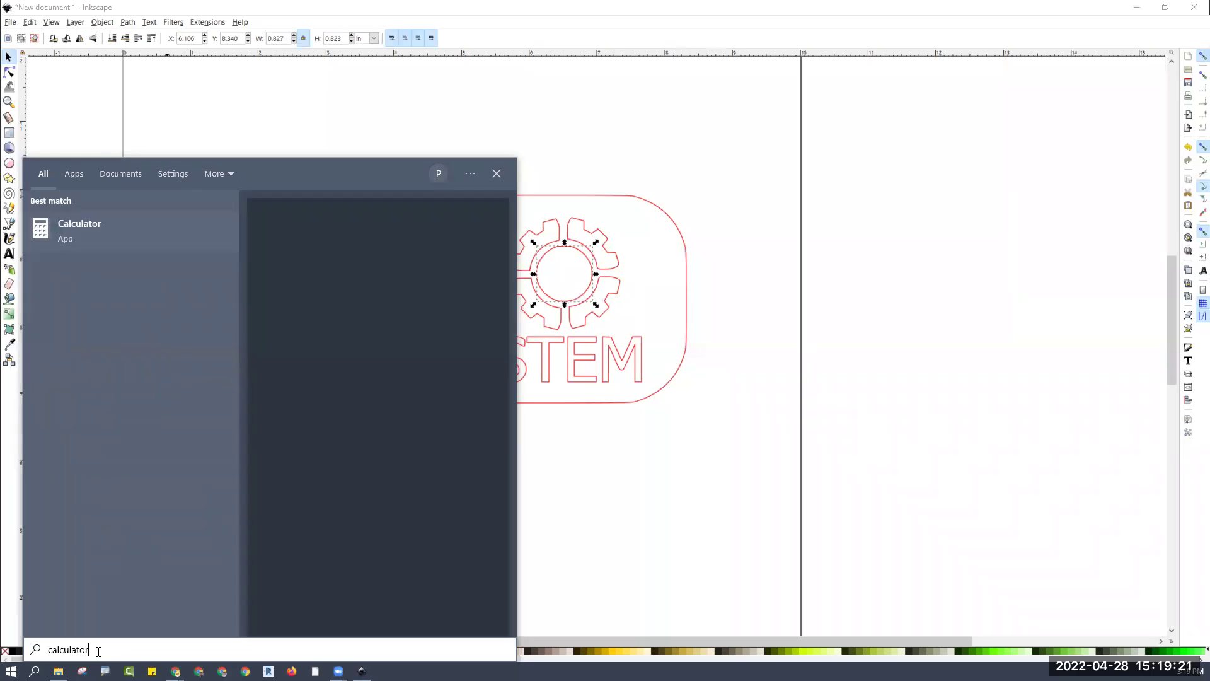
key(Return)
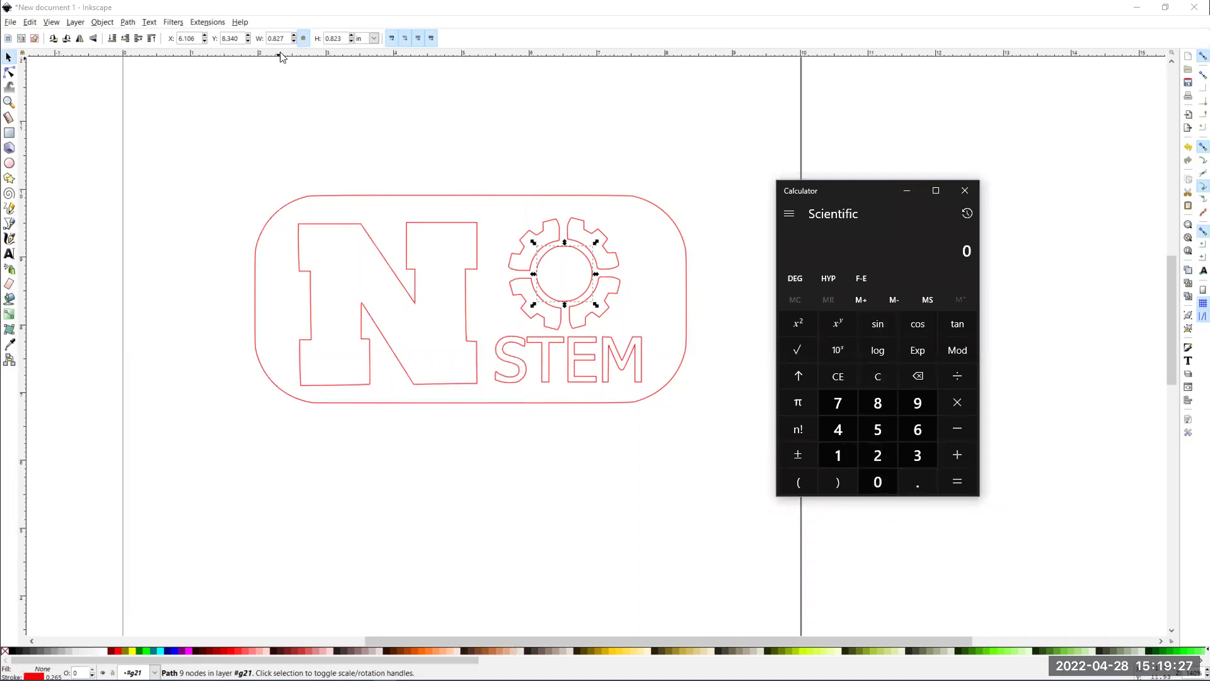
- Compute 0.5 ÷ 0.827 in Calculator, giving a scale factor of about 0.6046
click(916, 482)
click(884, 433)
click(959, 375)
click(917, 482)
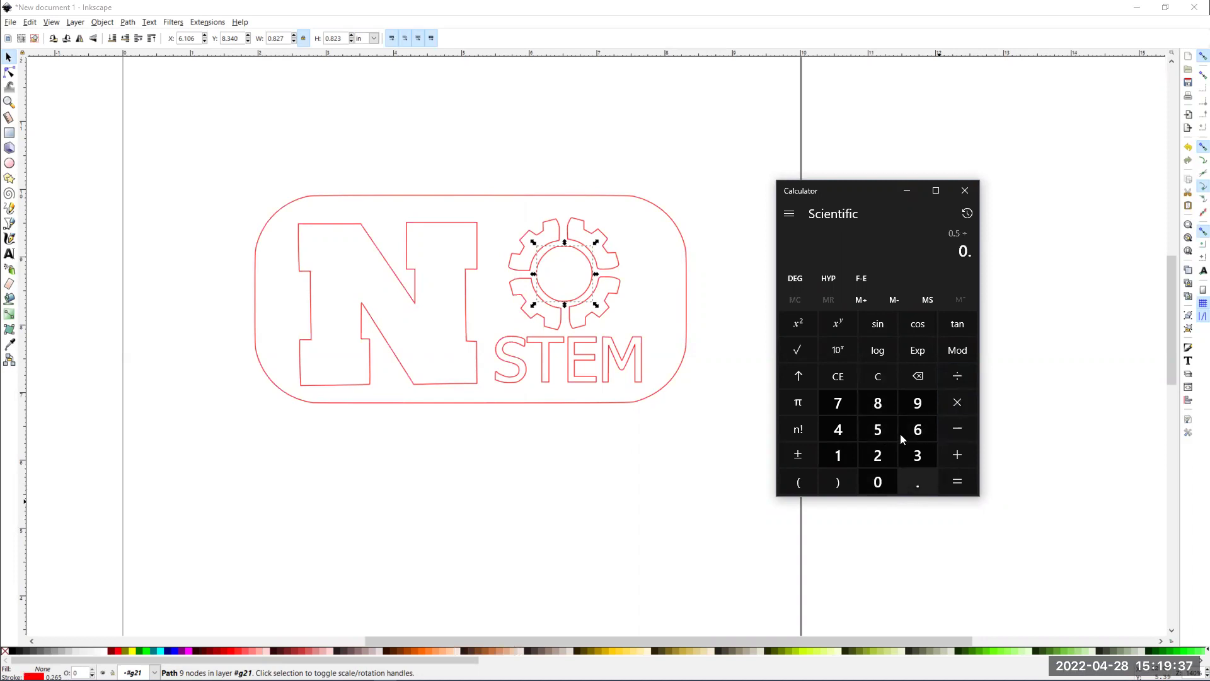
click(877, 402)
click(877, 455)
click(838, 403)
click(961, 484)
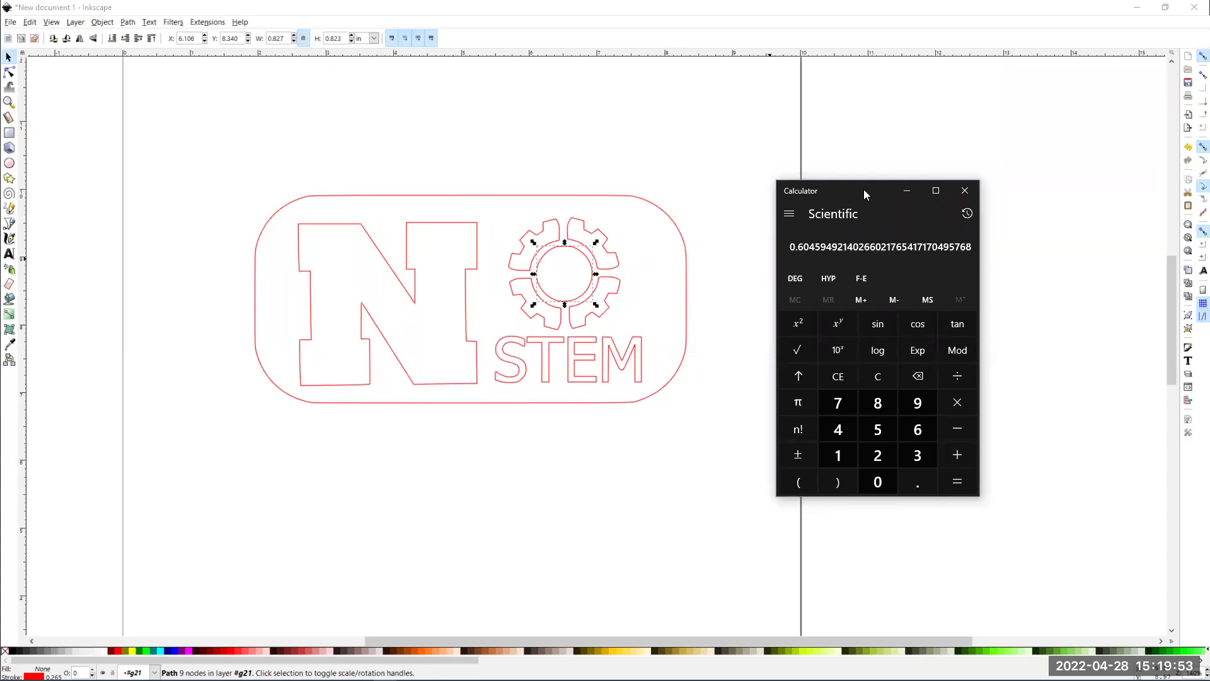
- Return to Inkscape and combine all eleven logo pieces into one 265-node path
key(alt+F4)
click(777, 378)
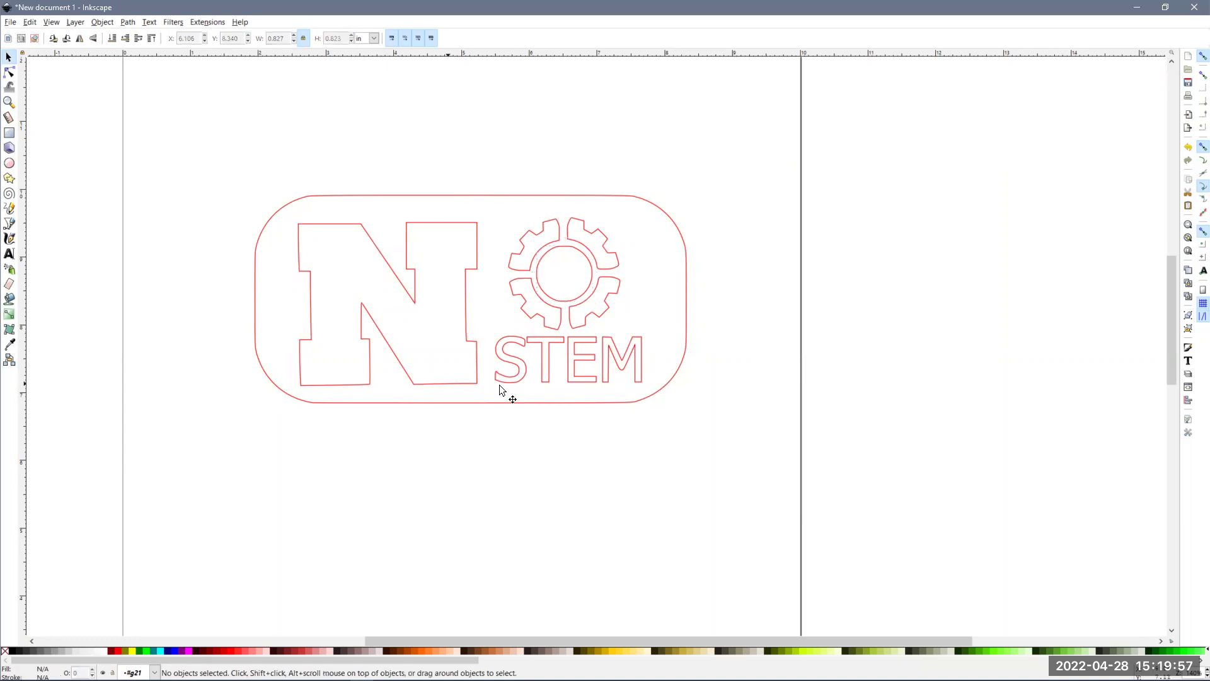
drag(223, 138, 730, 481)
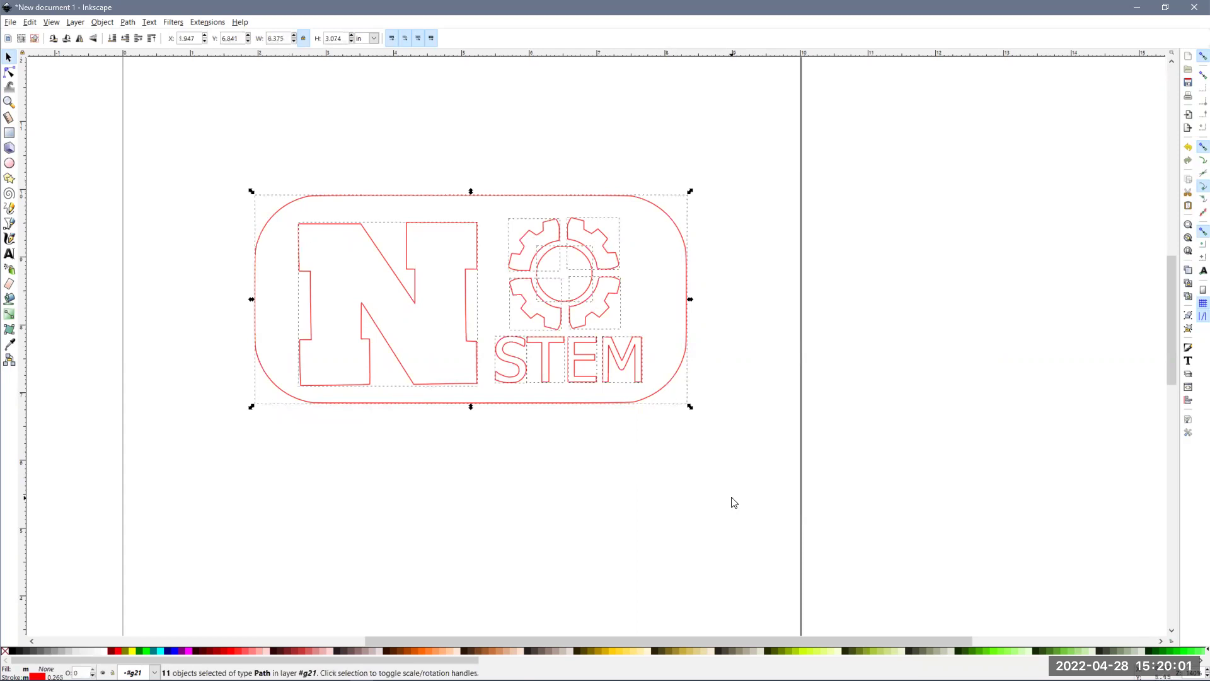
click(150, 22)
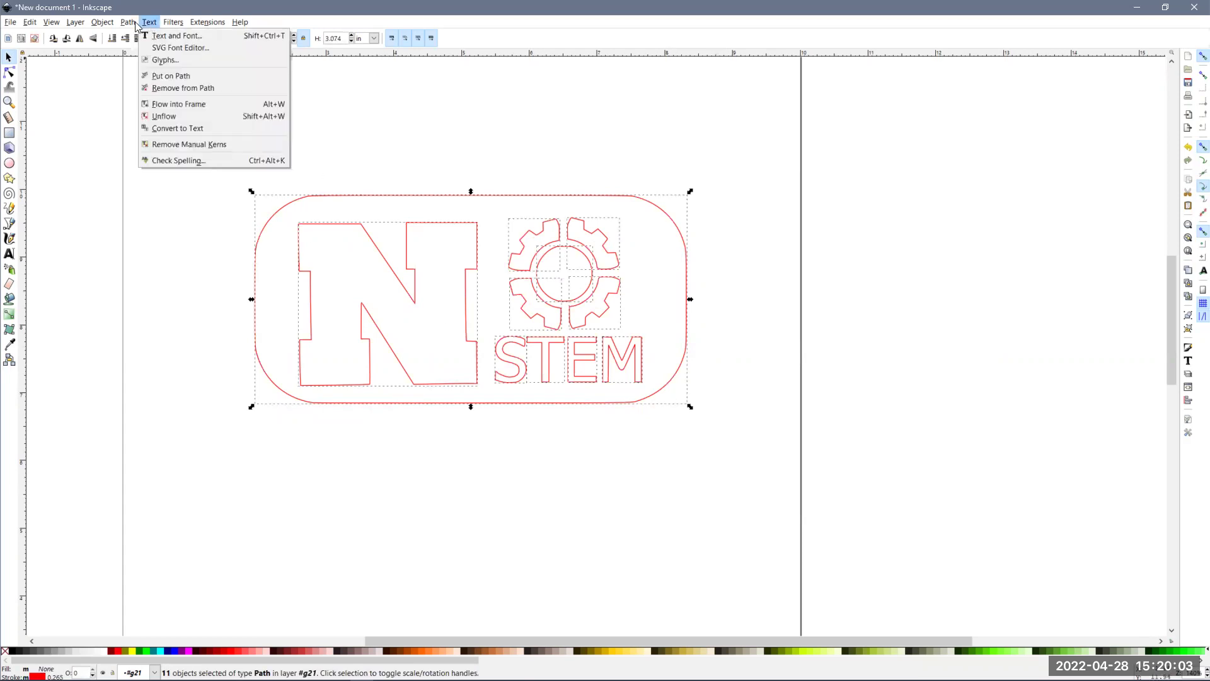
mouse_move(130, 24)
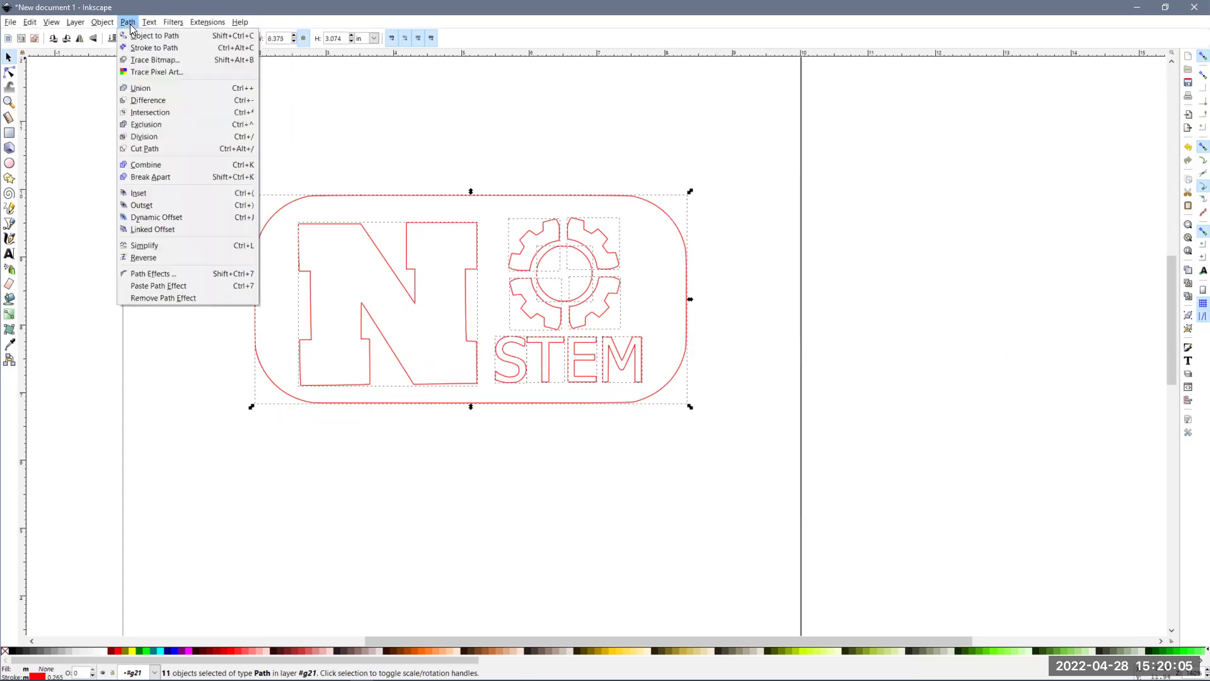
click(170, 165)
click(259, 127)
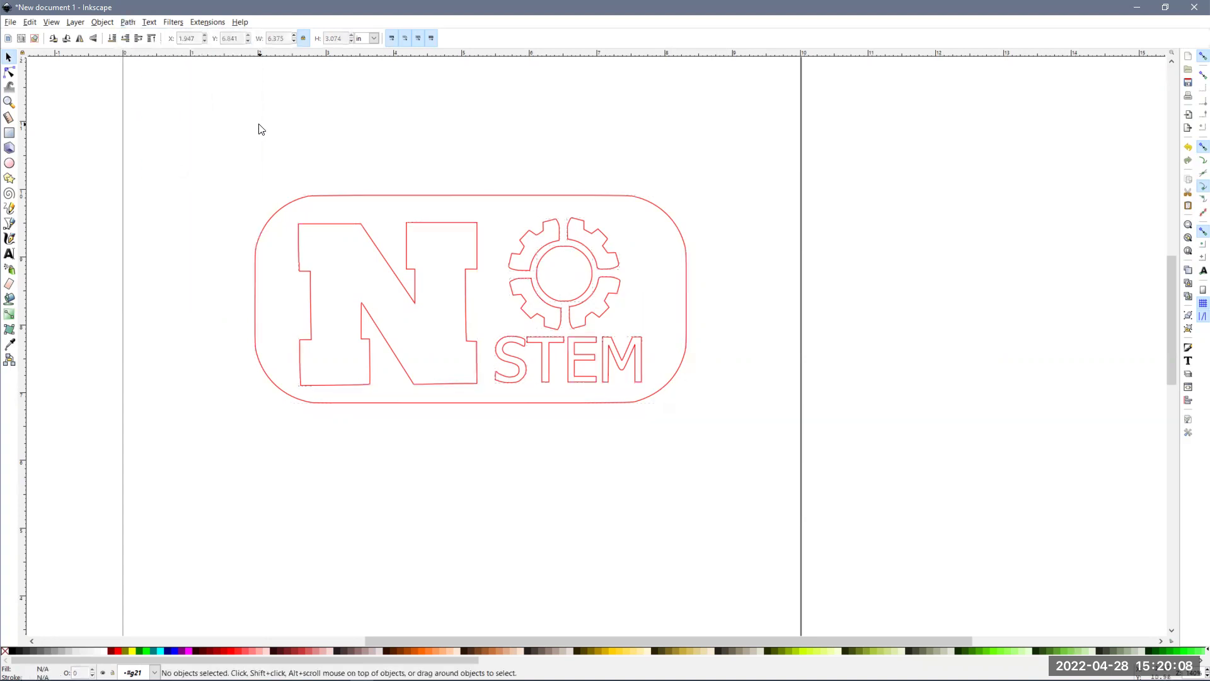
click(356, 189)
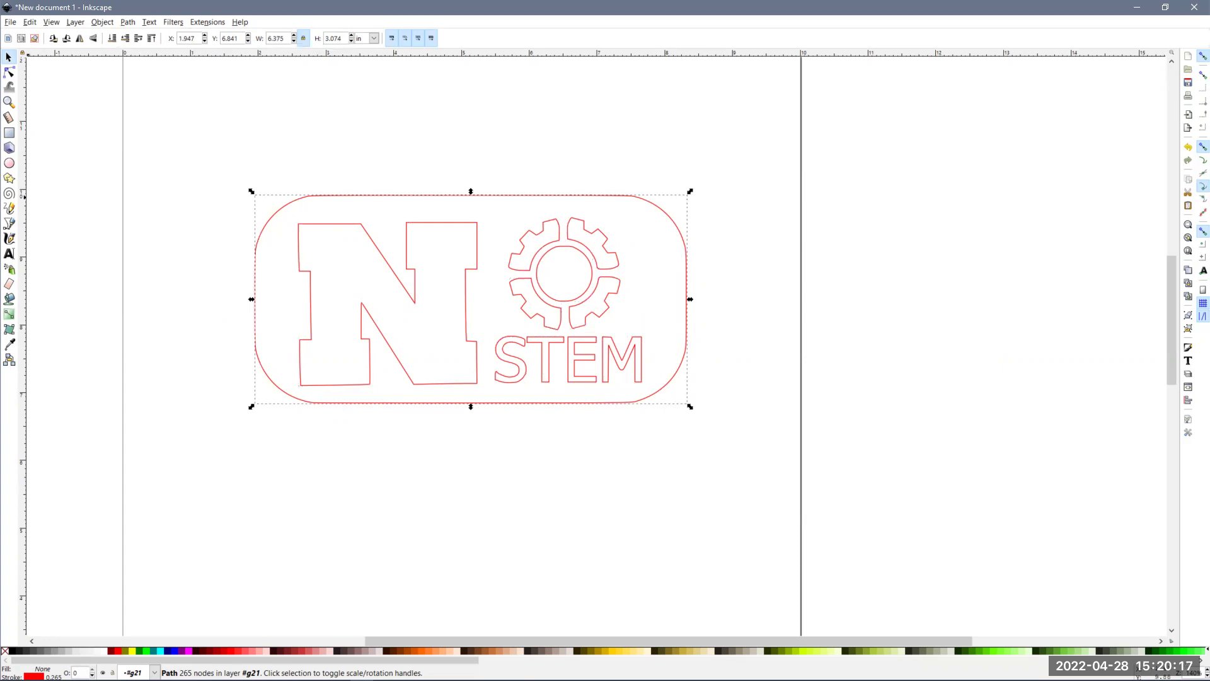
- Multiply the 0.6046 result by the 6.375 in width, getting about 3.854
key(alt+Tab)
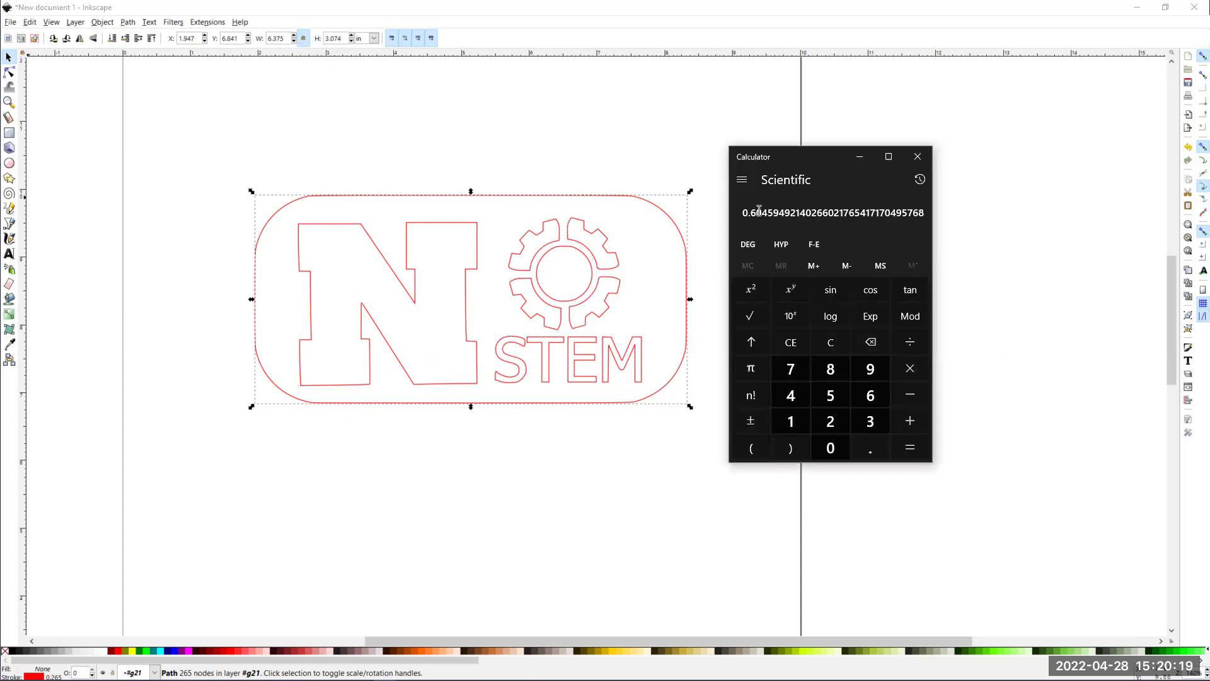
click(908, 370)
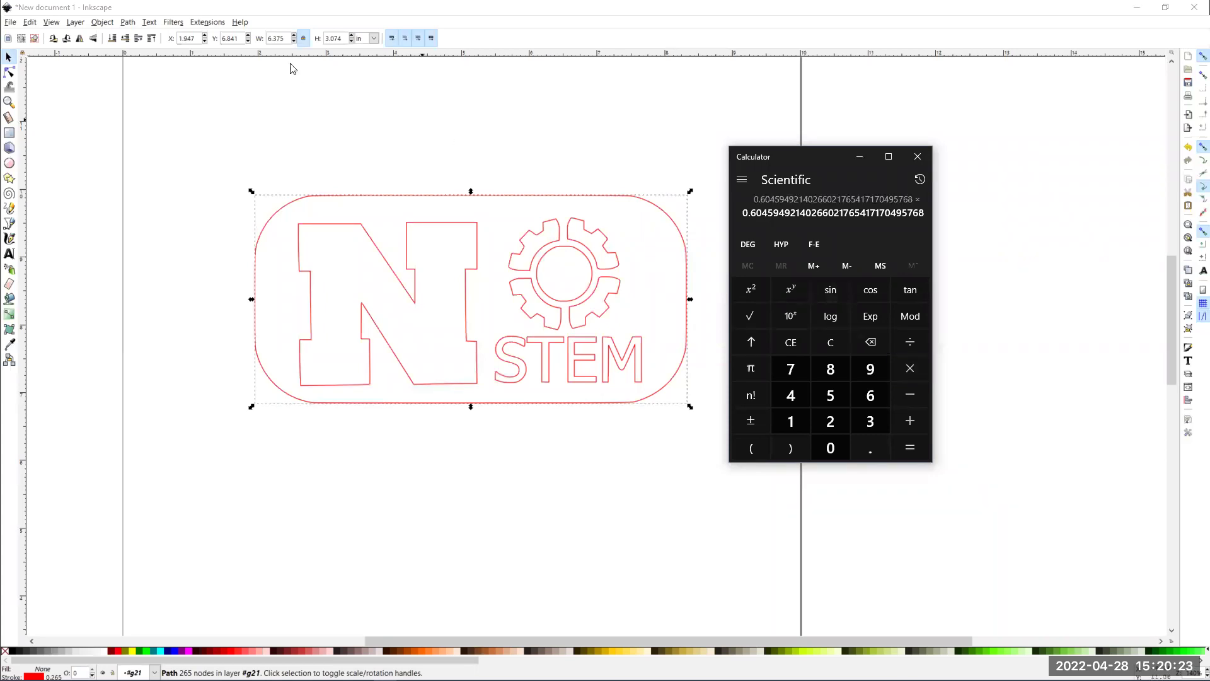
click(870, 395)
click(872, 424)
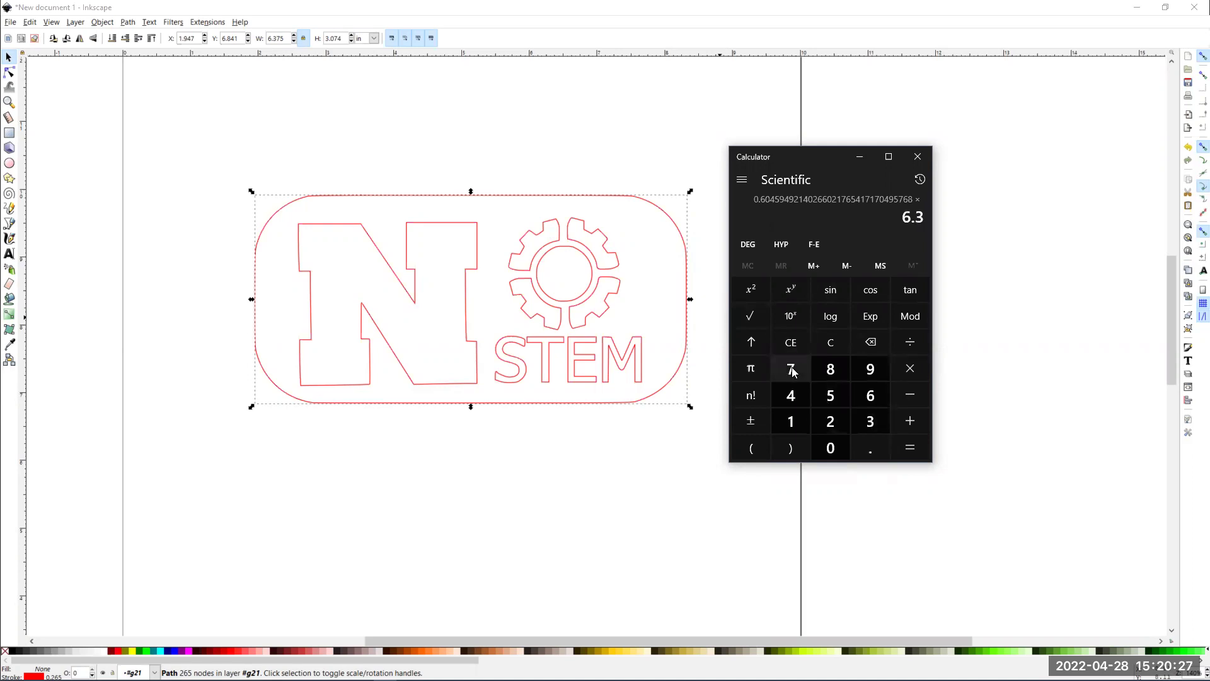
click(792, 368)
click(830, 394)
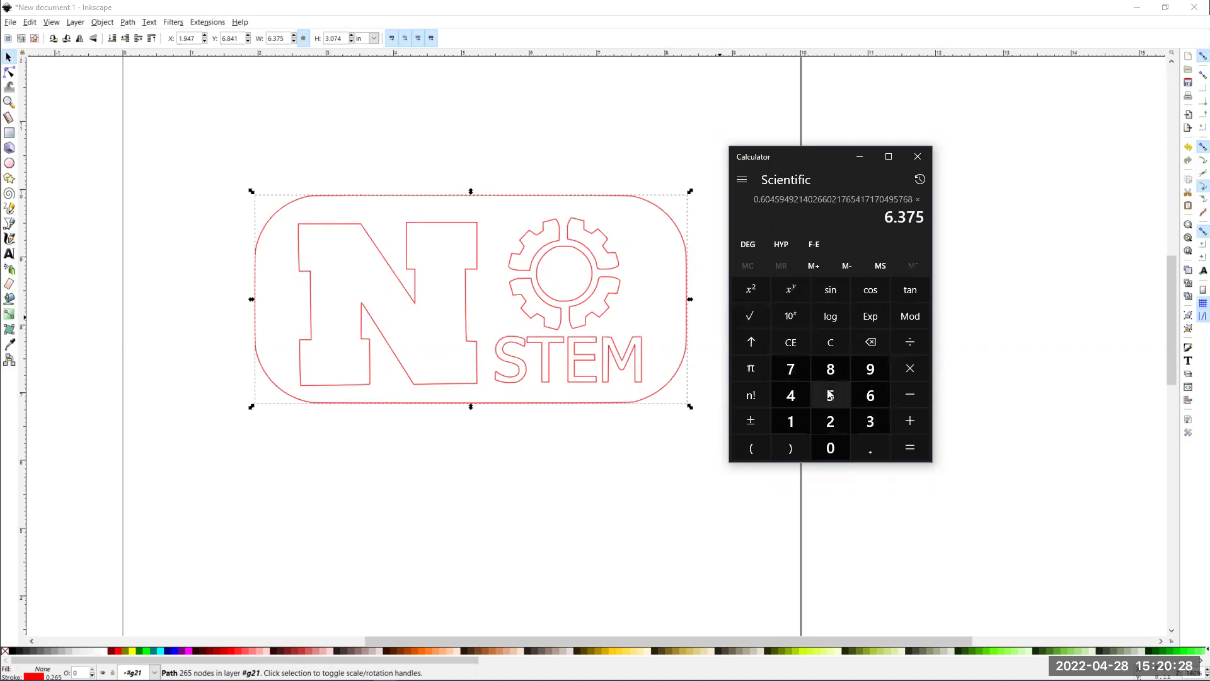
click(914, 449)
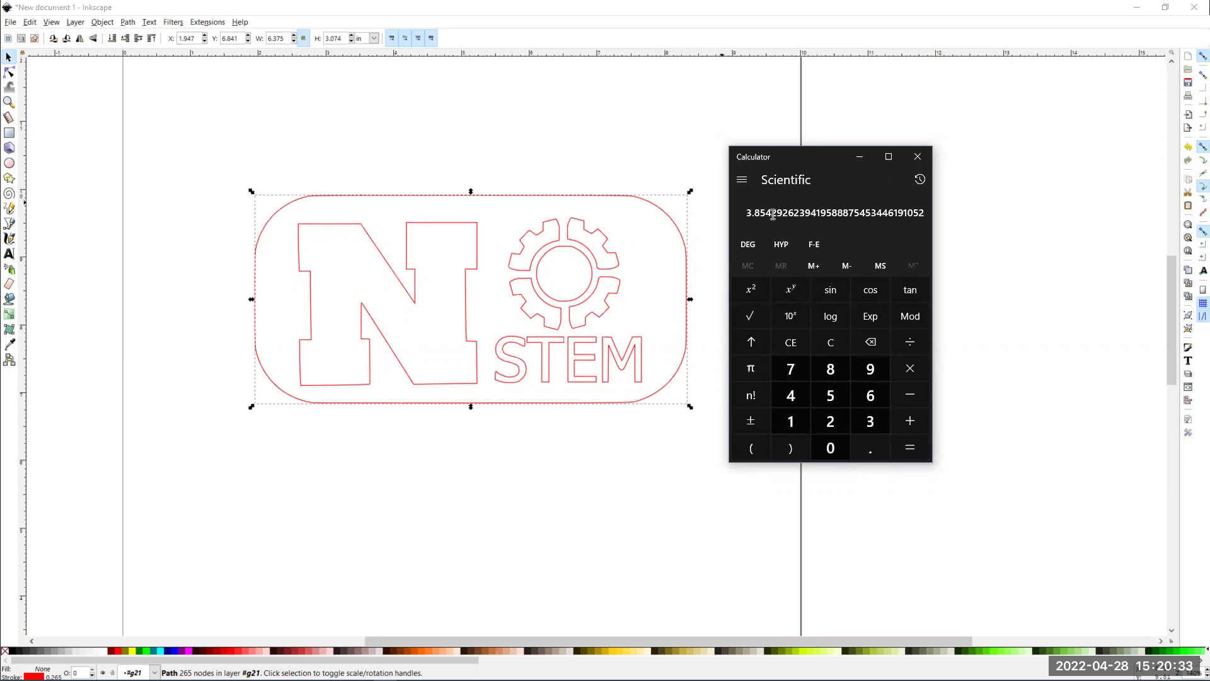
- Scale the logo proportionally to 3.854 in wide and move it up on the page
click(858, 156)
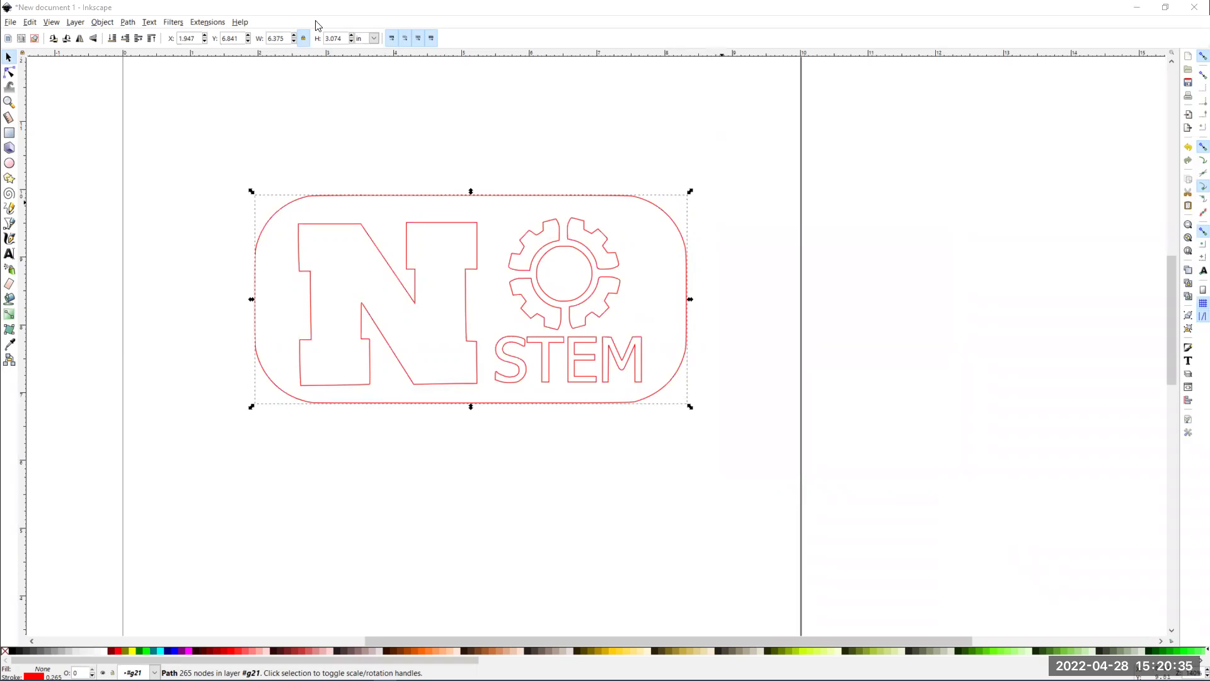
click(278, 38)
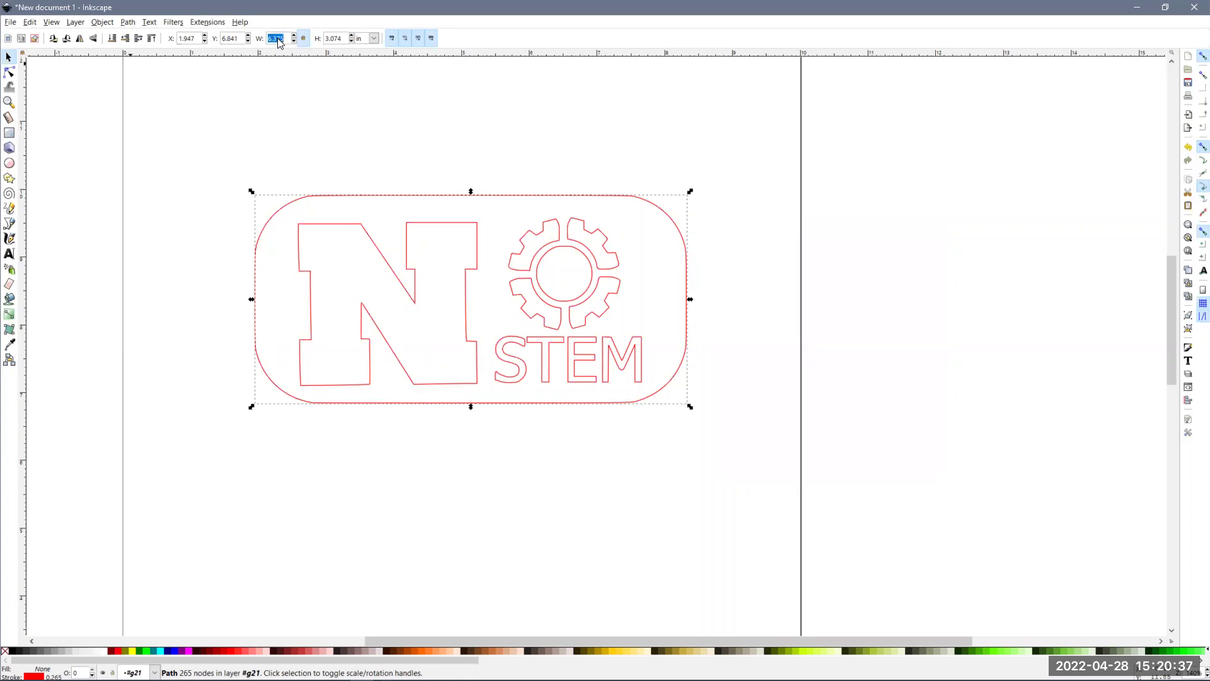
text(3.854)
key(Return)
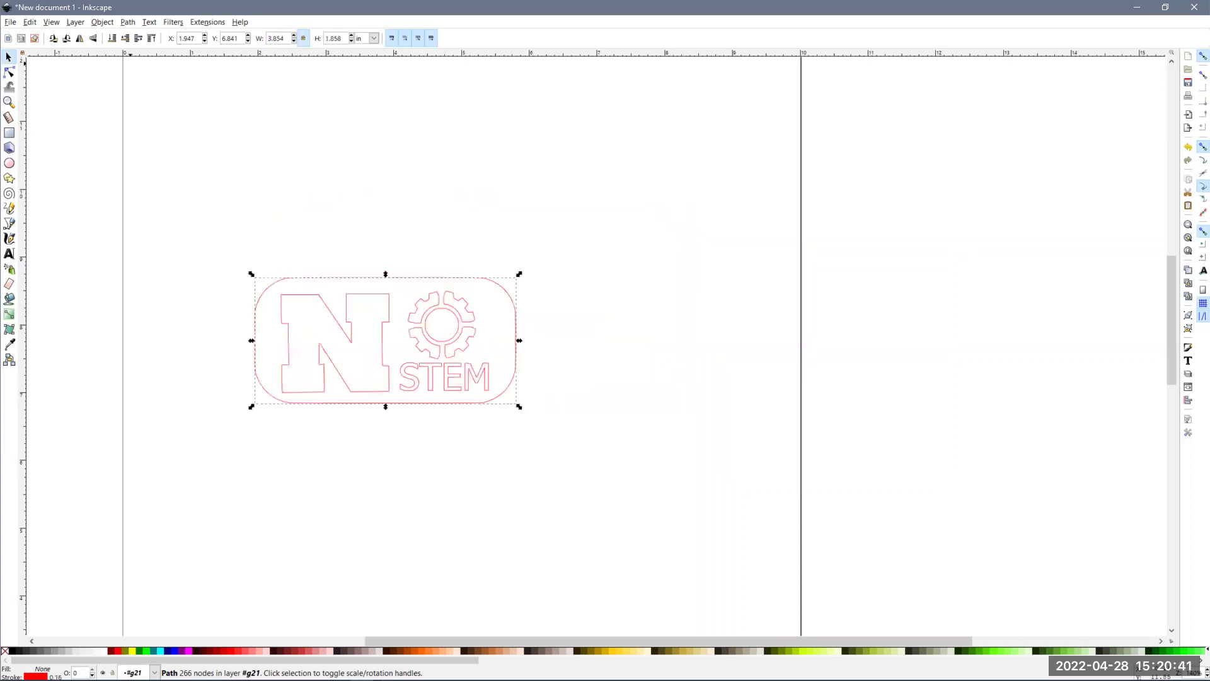
drag(418, 338, 453, 203)
click(617, 196)
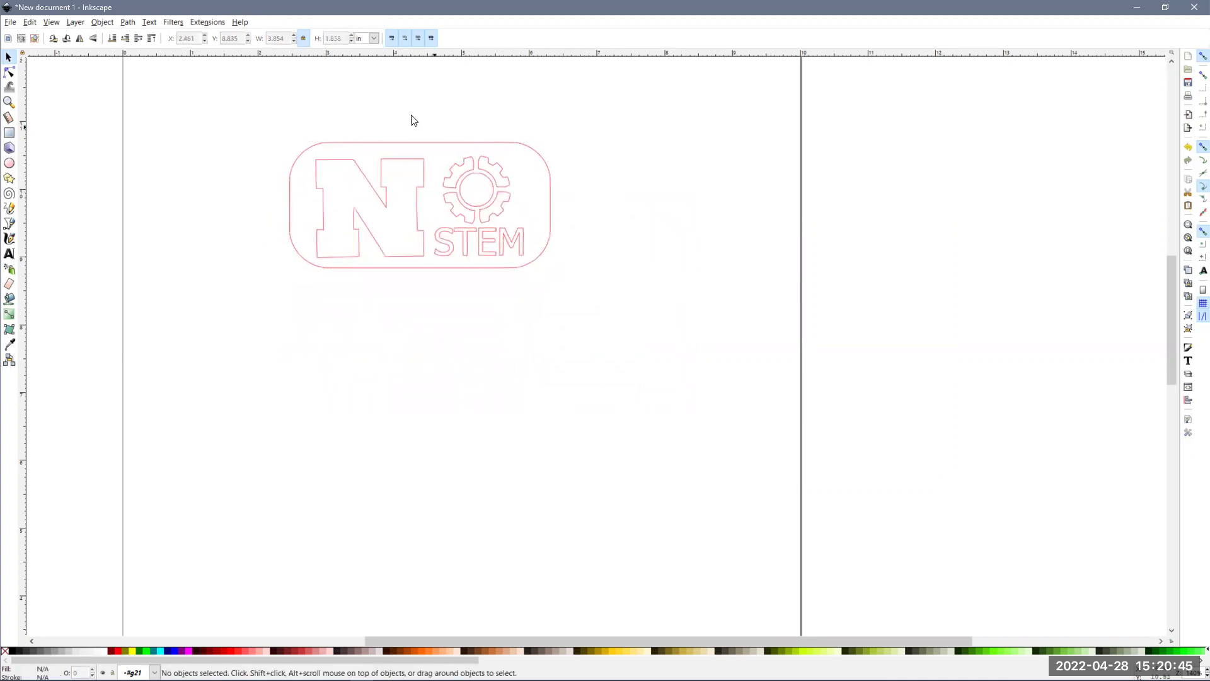
click(436, 142)
- Break the logo apart and confirm the gear's inner circle now measures 0.5 in
click(150, 22)
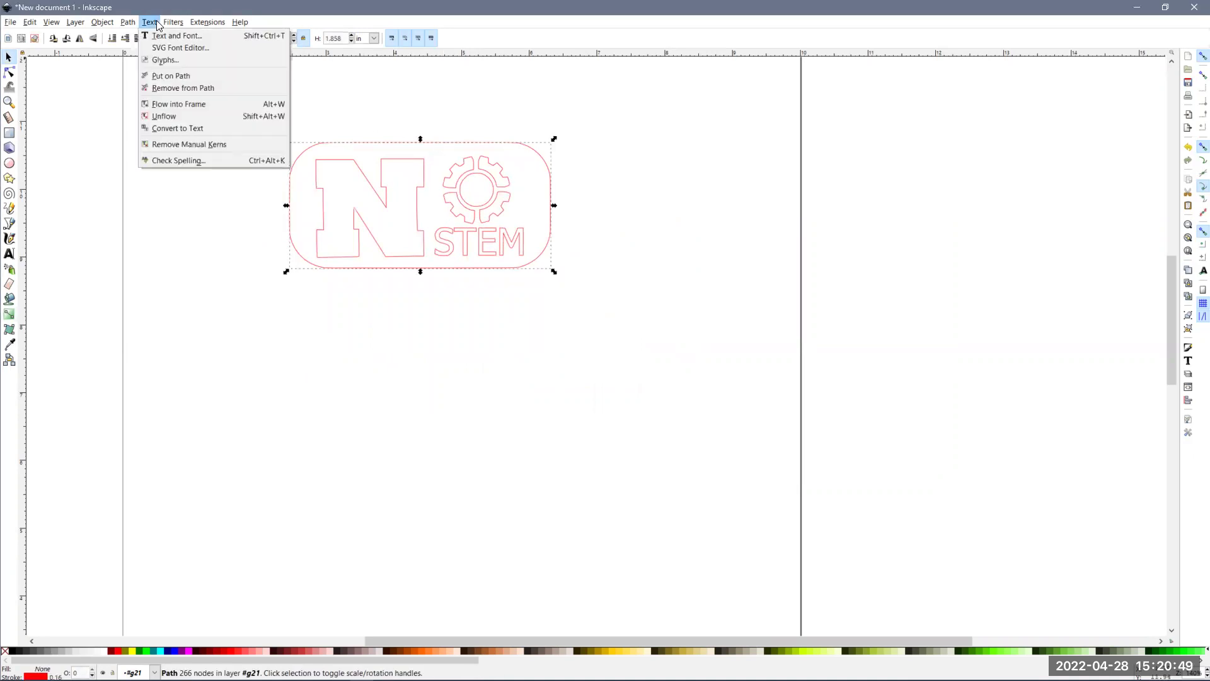
mouse_move(128, 22)
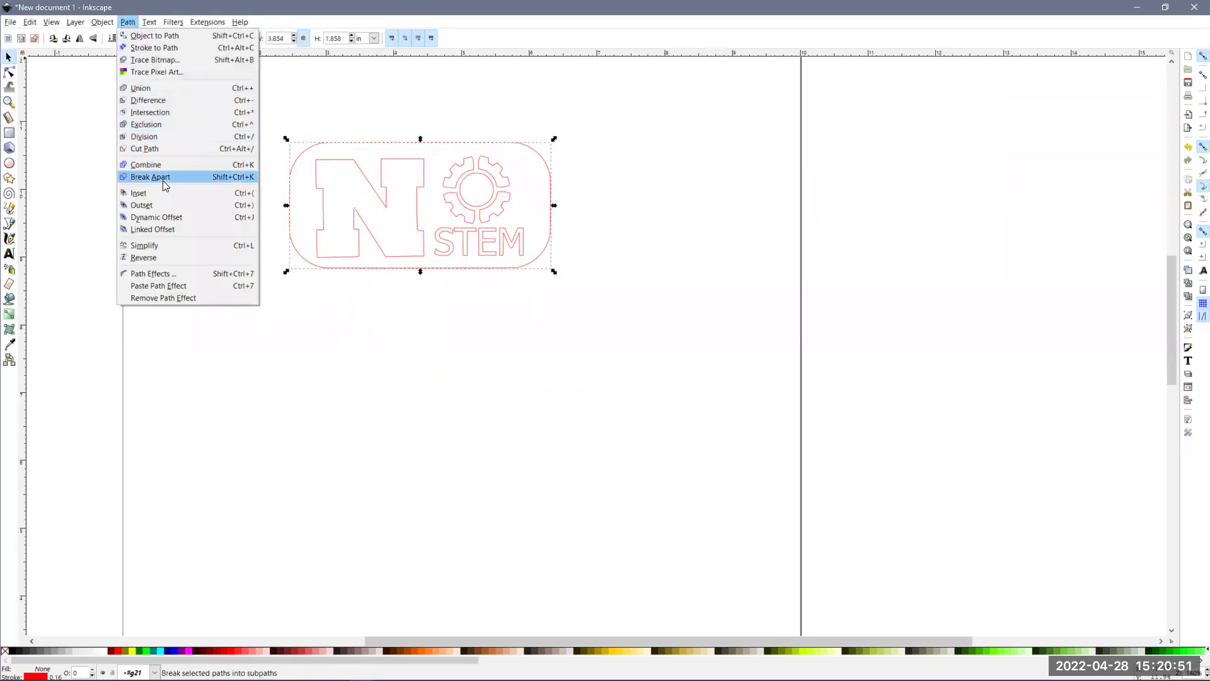
click(189, 178)
click(677, 240)
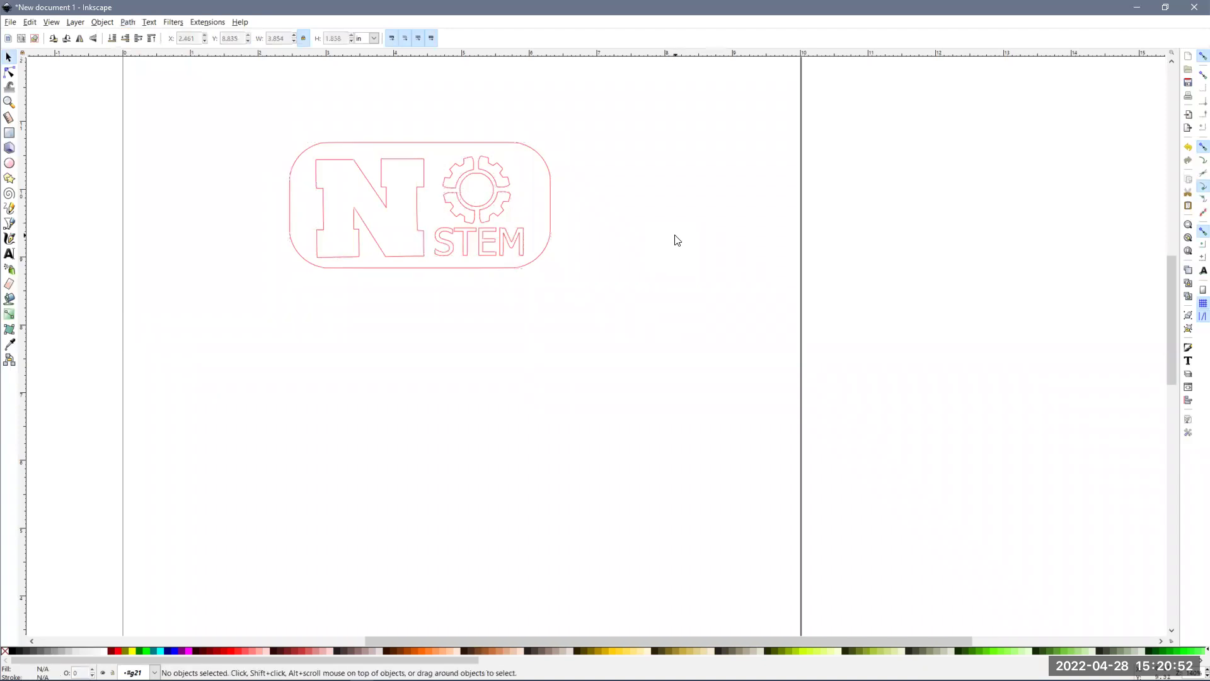
click(490, 200)
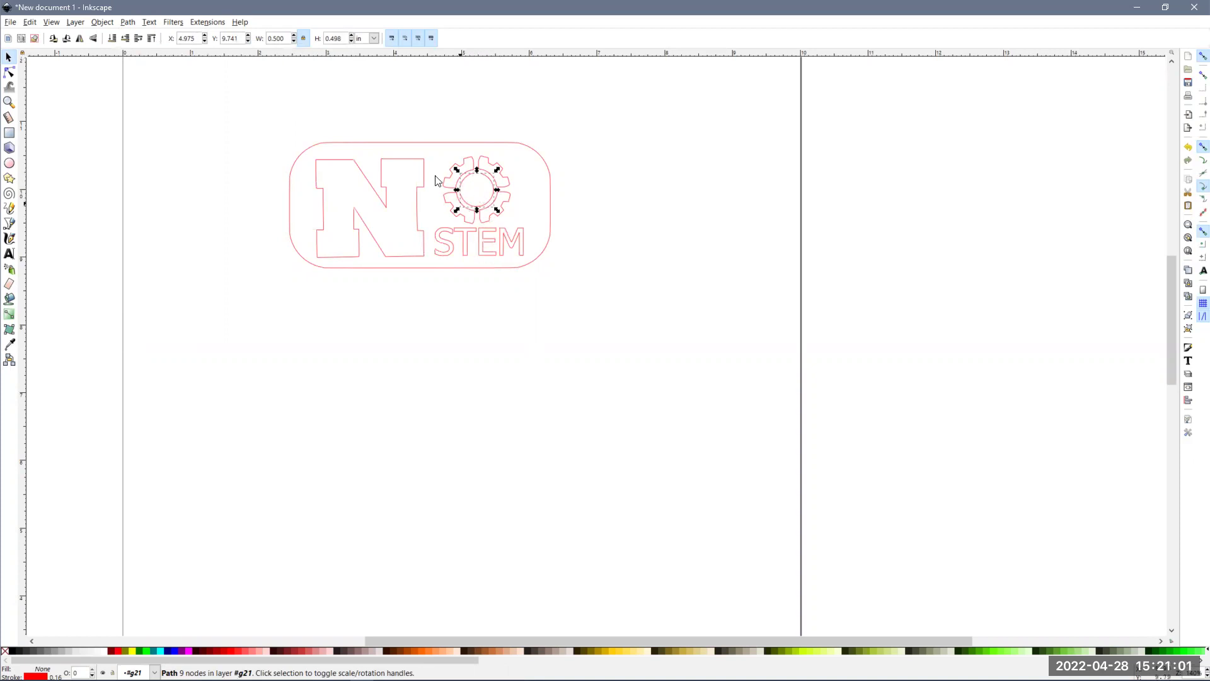
click(301, 122)
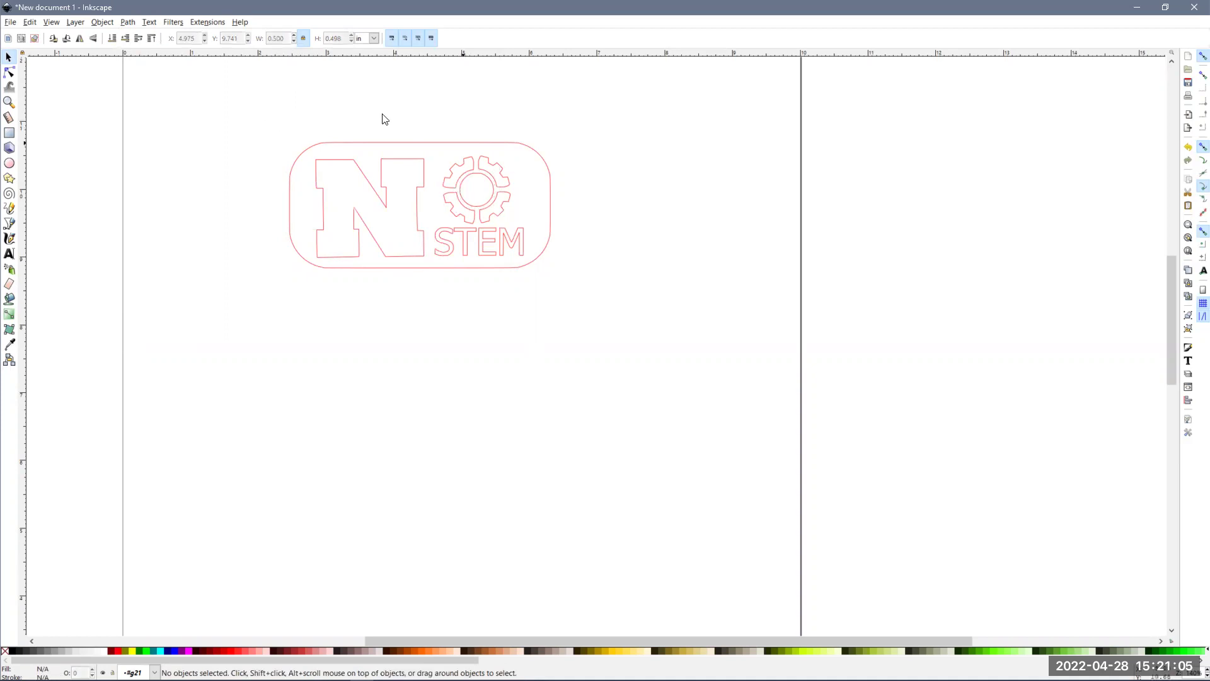
- Recombine all logo pieces into a single 266-node path and nudge it into place
drag(265, 120, 616, 315)
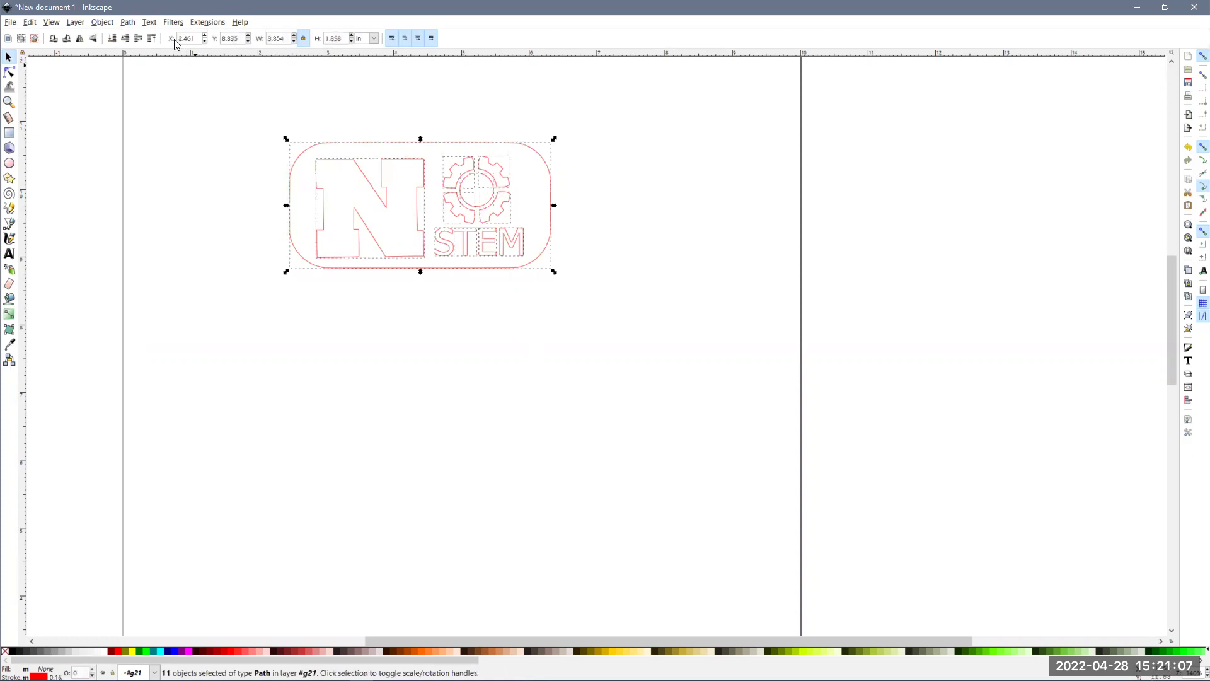
click(150, 23)
click(174, 22)
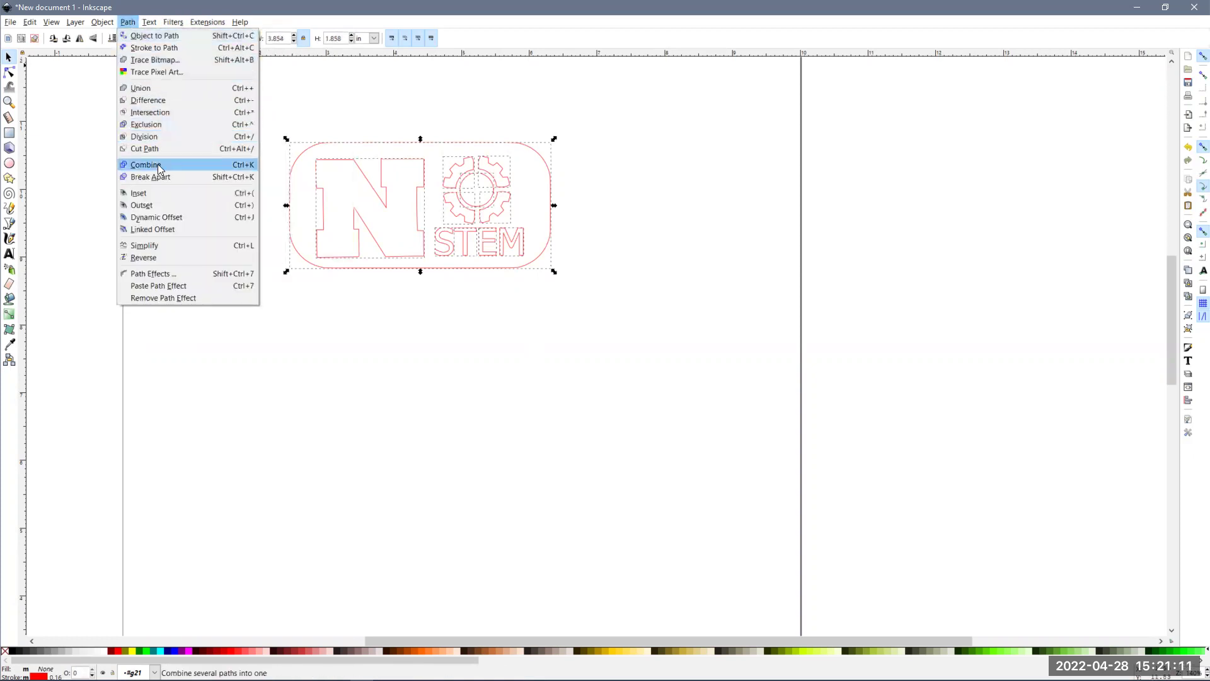
click(158, 163)
drag(485, 198, 505, 212)
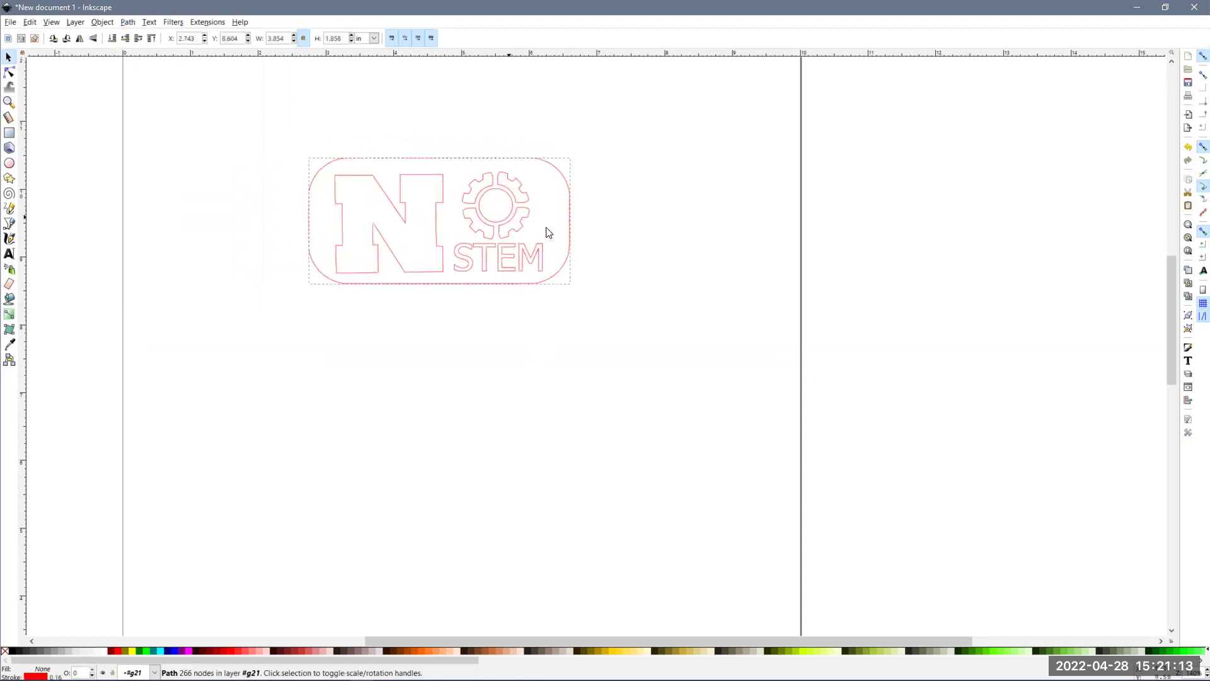
click(625, 233)
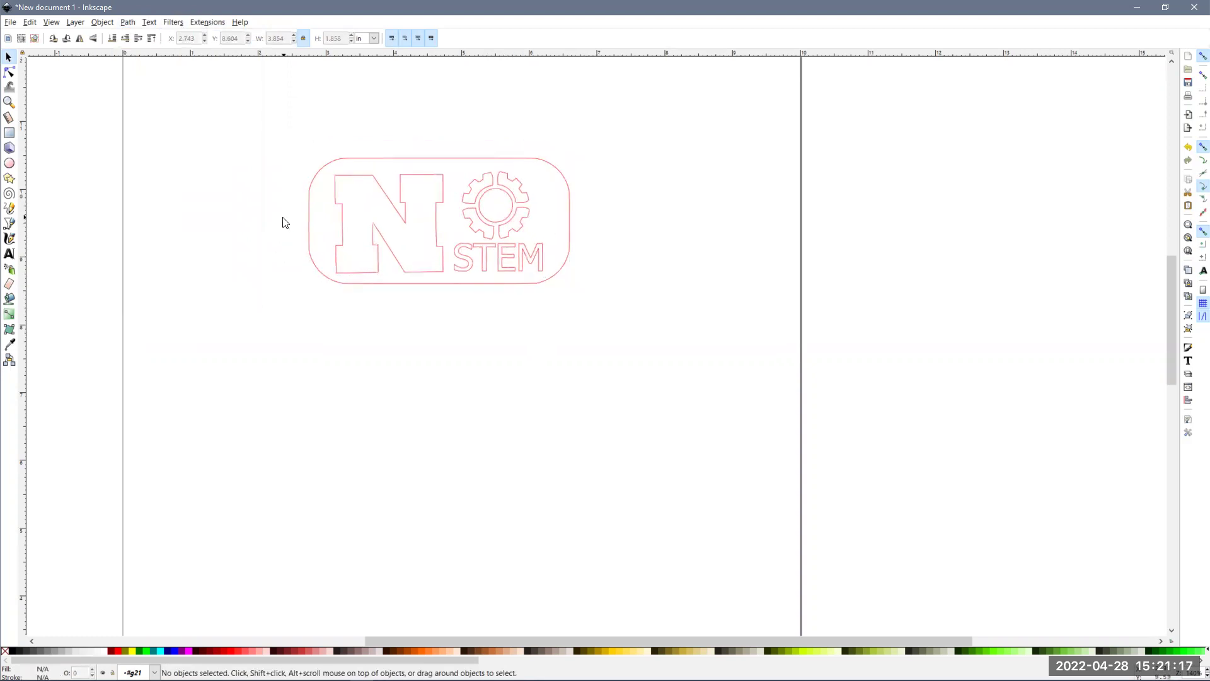
click(11, 22)
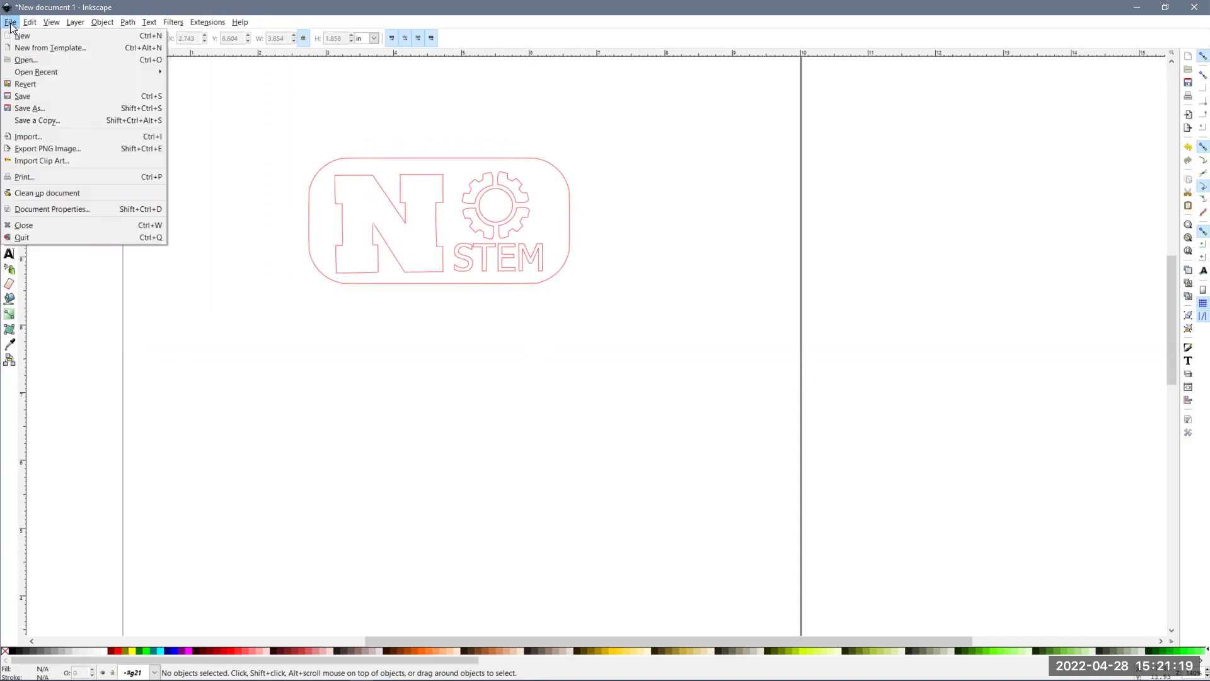
click(65, 97)
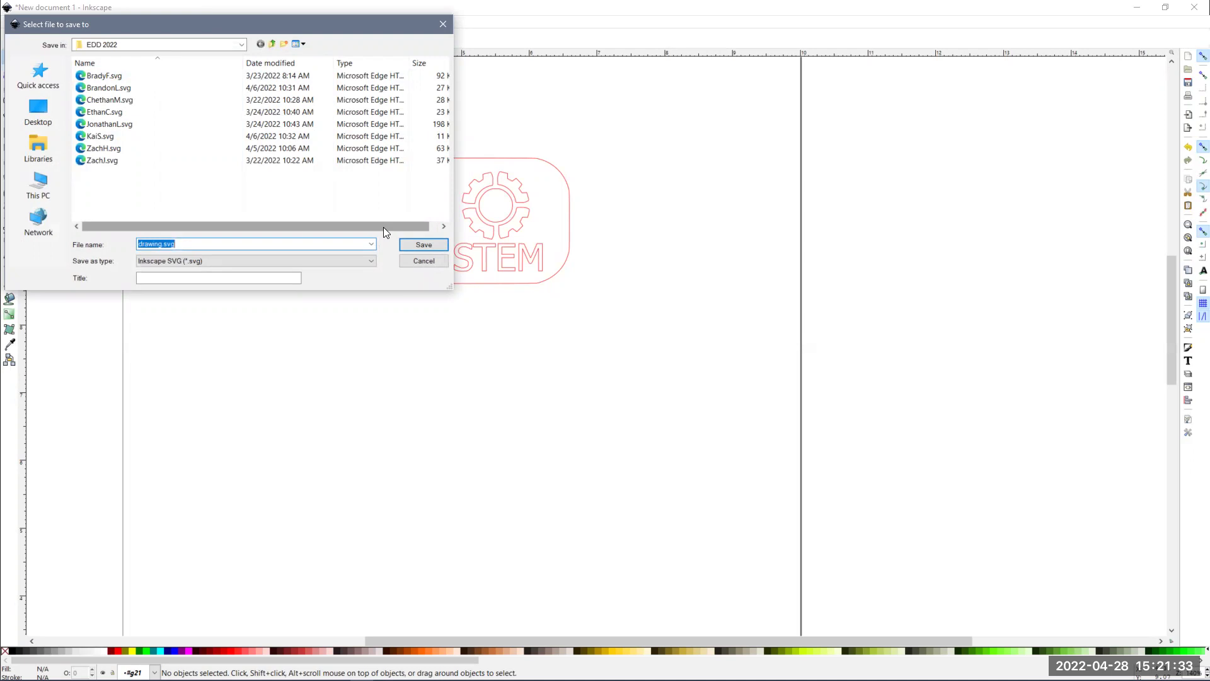
click(419, 260)
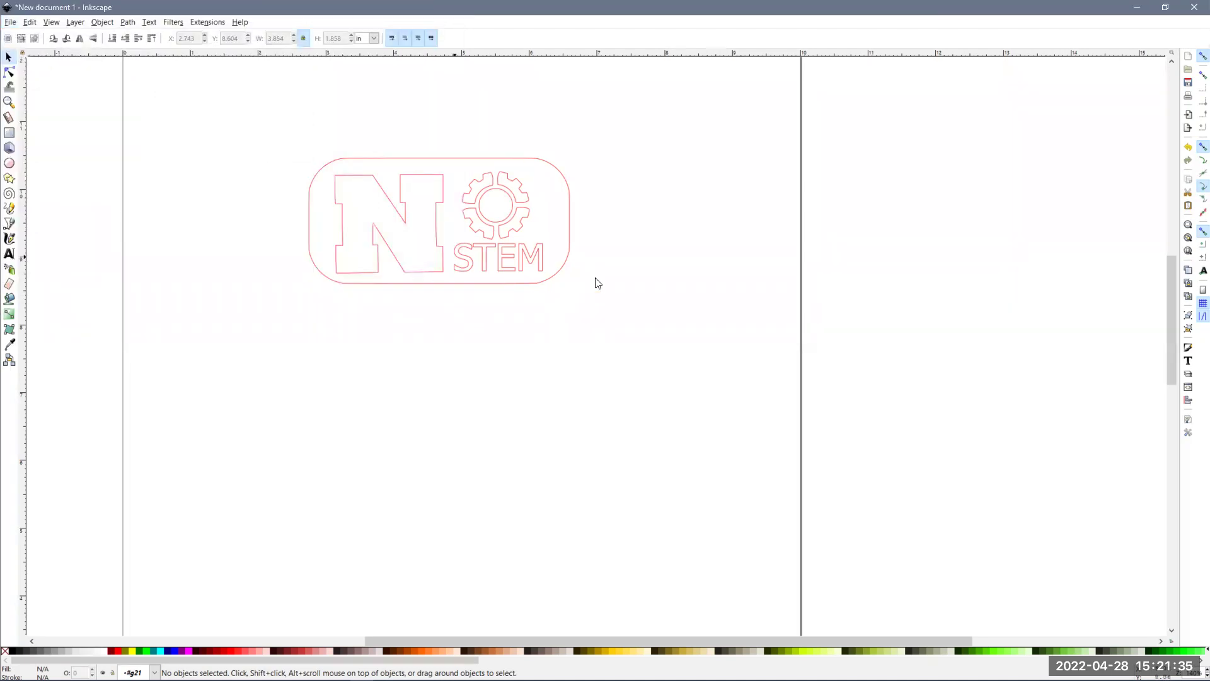